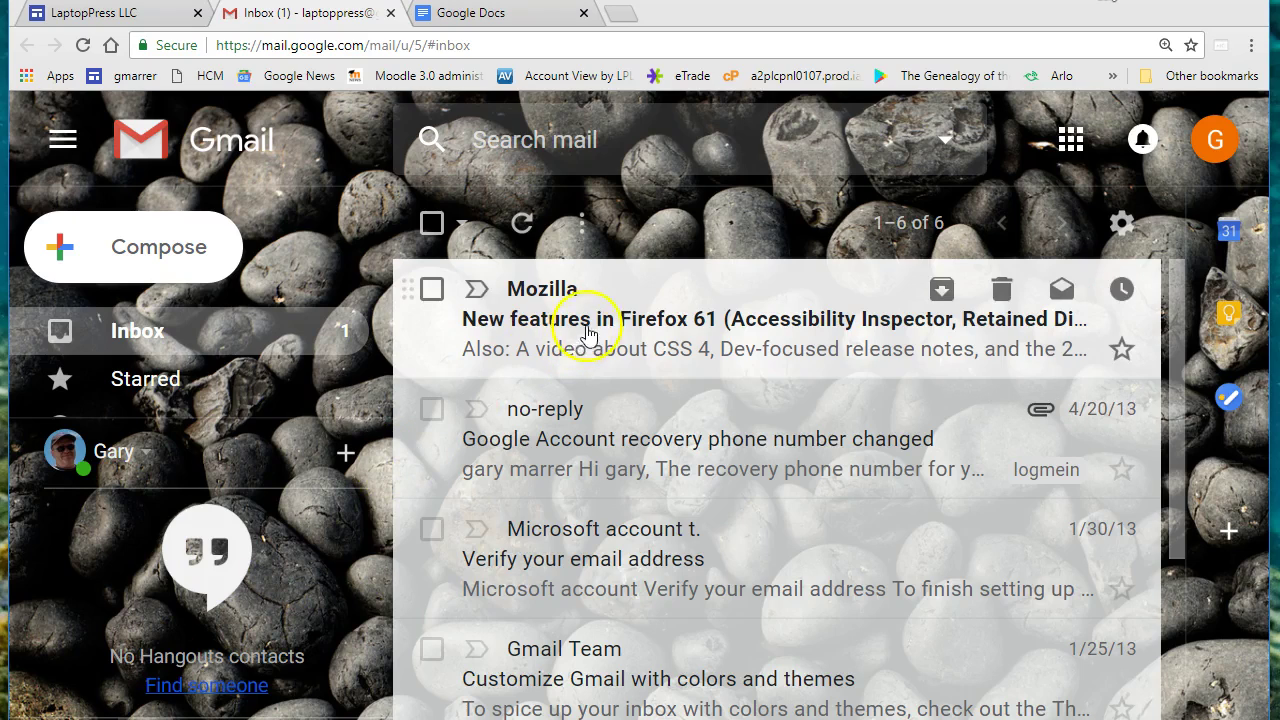
- Open Google Docs from the list of Google apps in Gmail
click(739, 221)
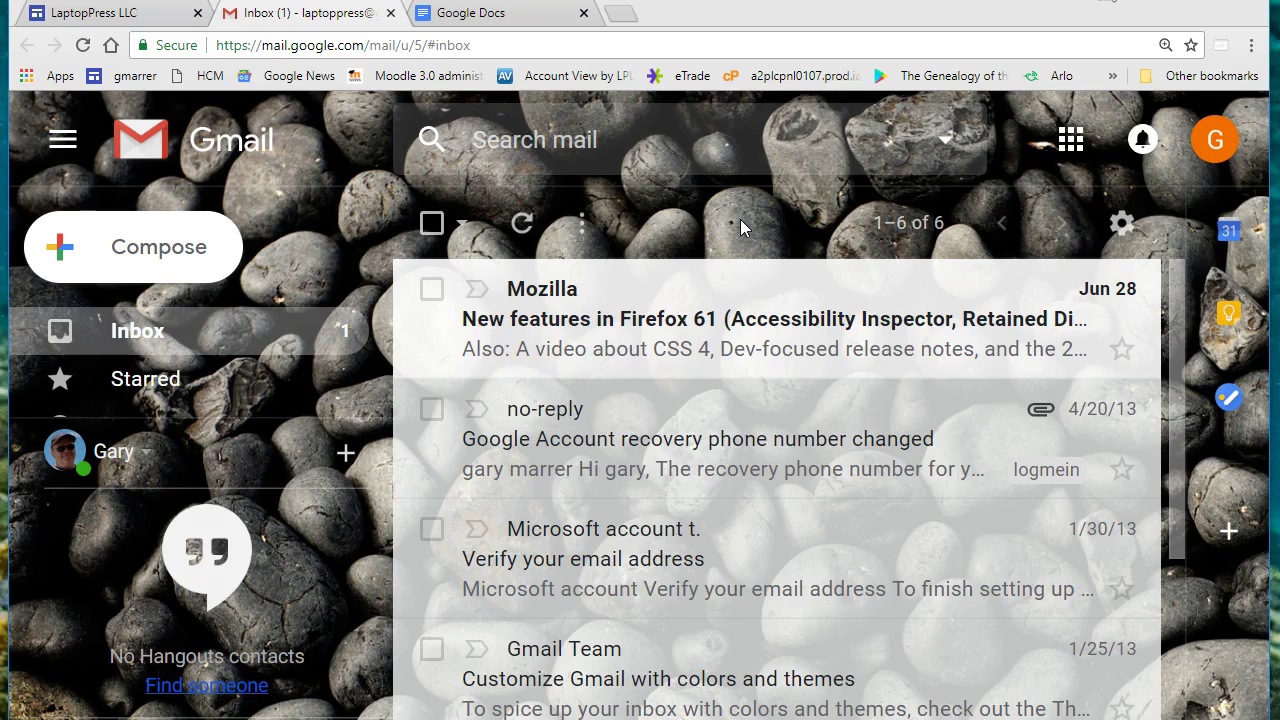
click(1069, 148)
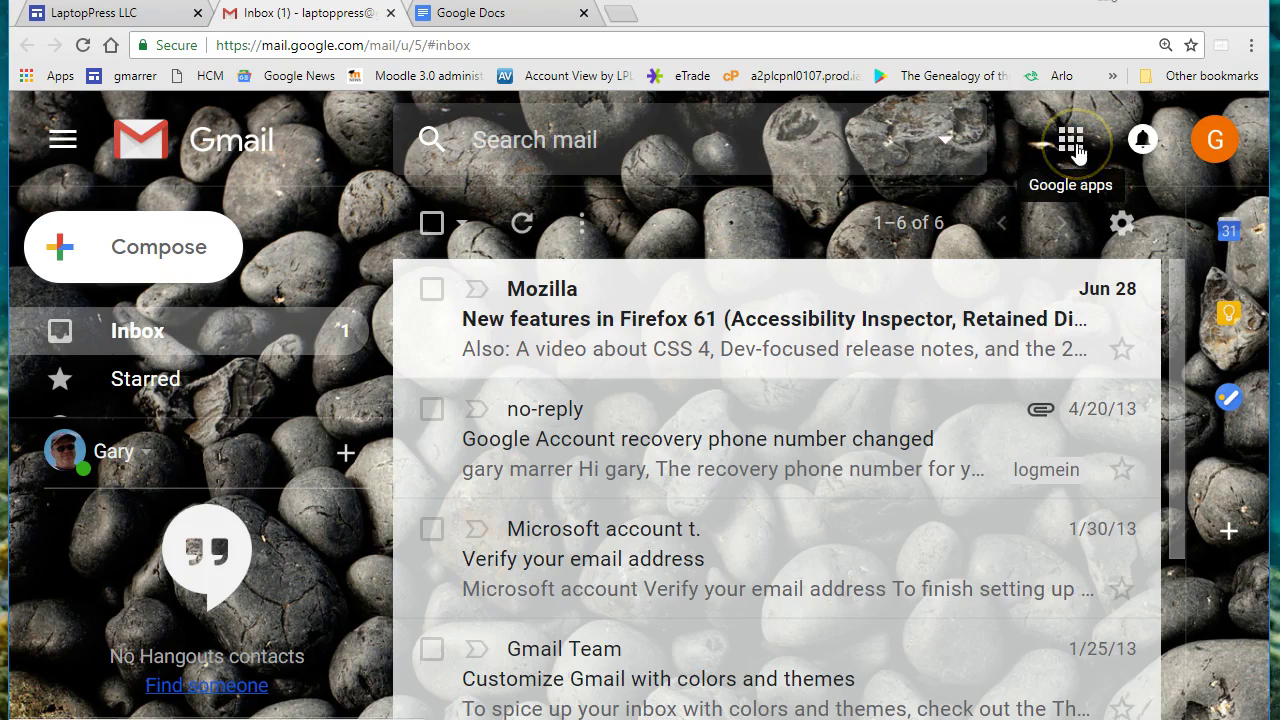
click(1072, 145)
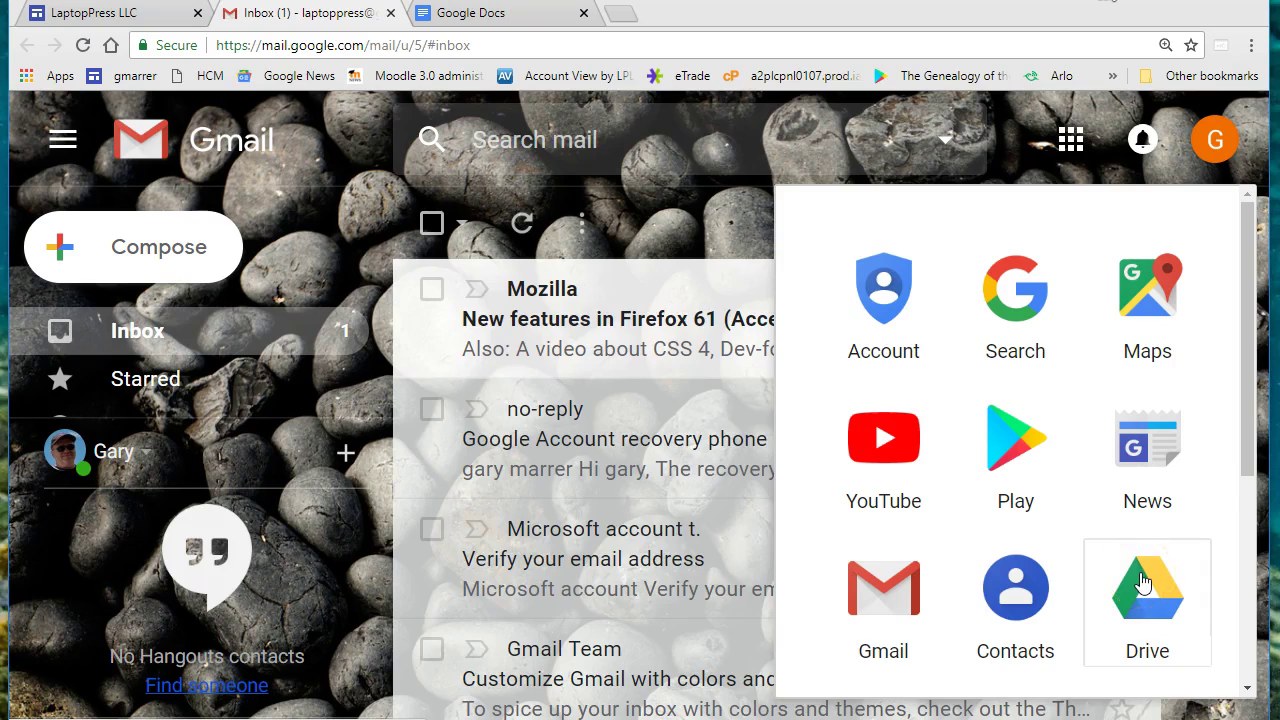
drag(1248, 458, 1262, 680)
click(1040, 685)
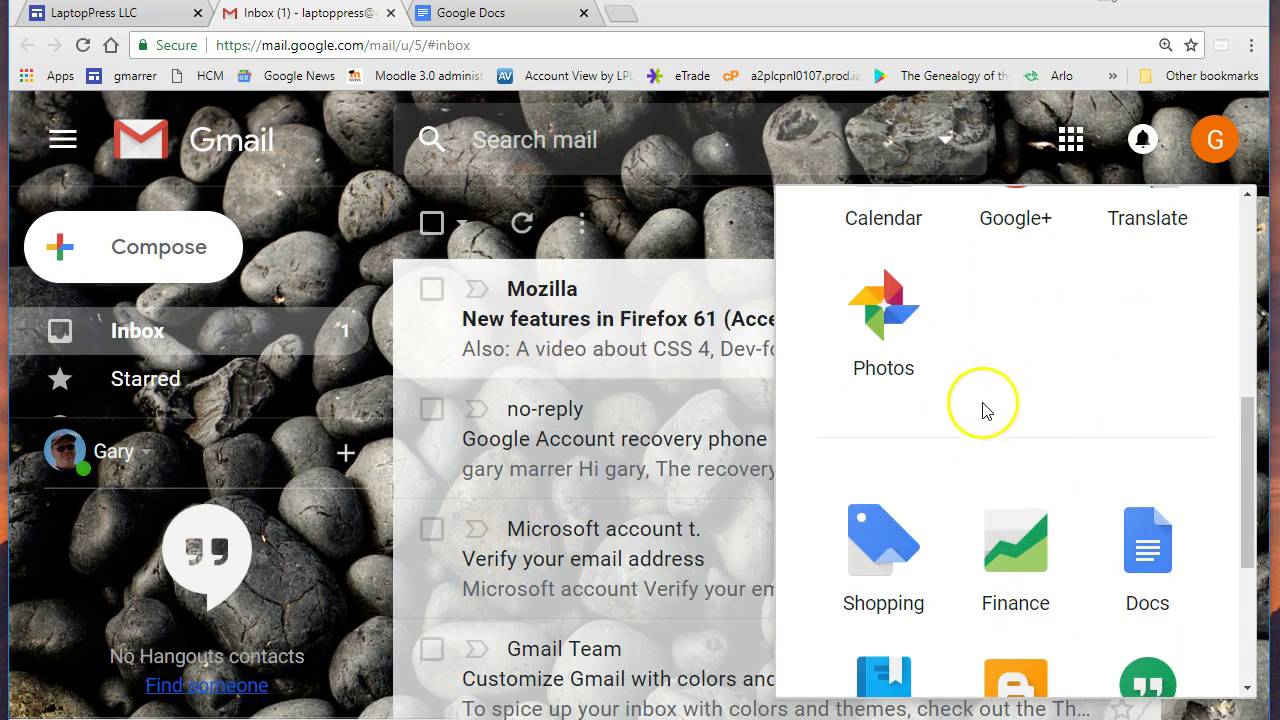
scroll(985, 412, down, 2)
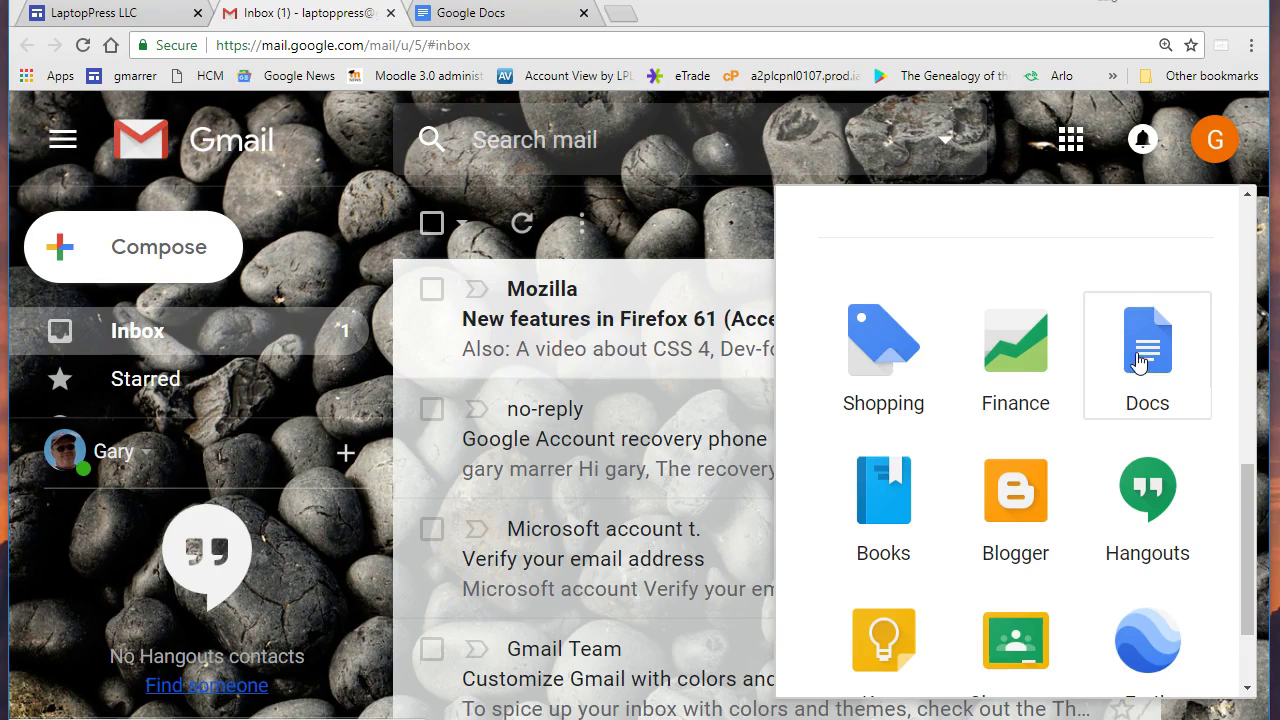
click(1143, 345)
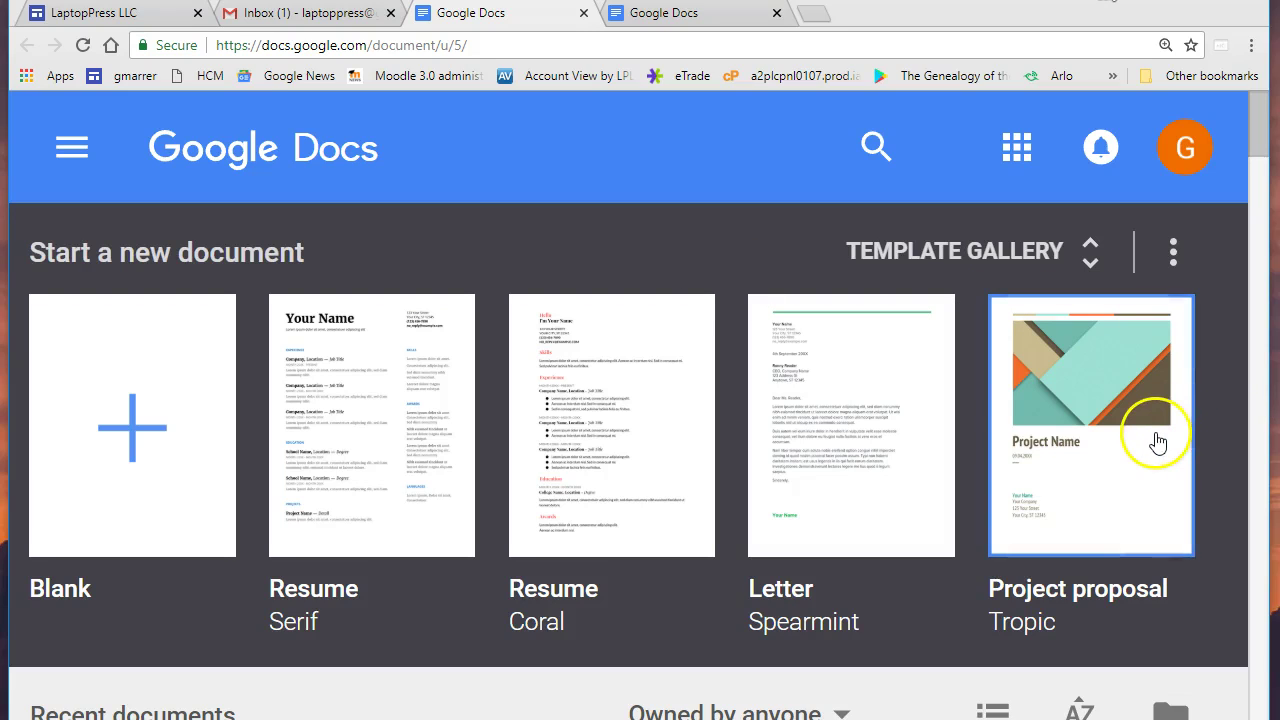
- Create a blank document and name it "First Doc"
click(133, 425)
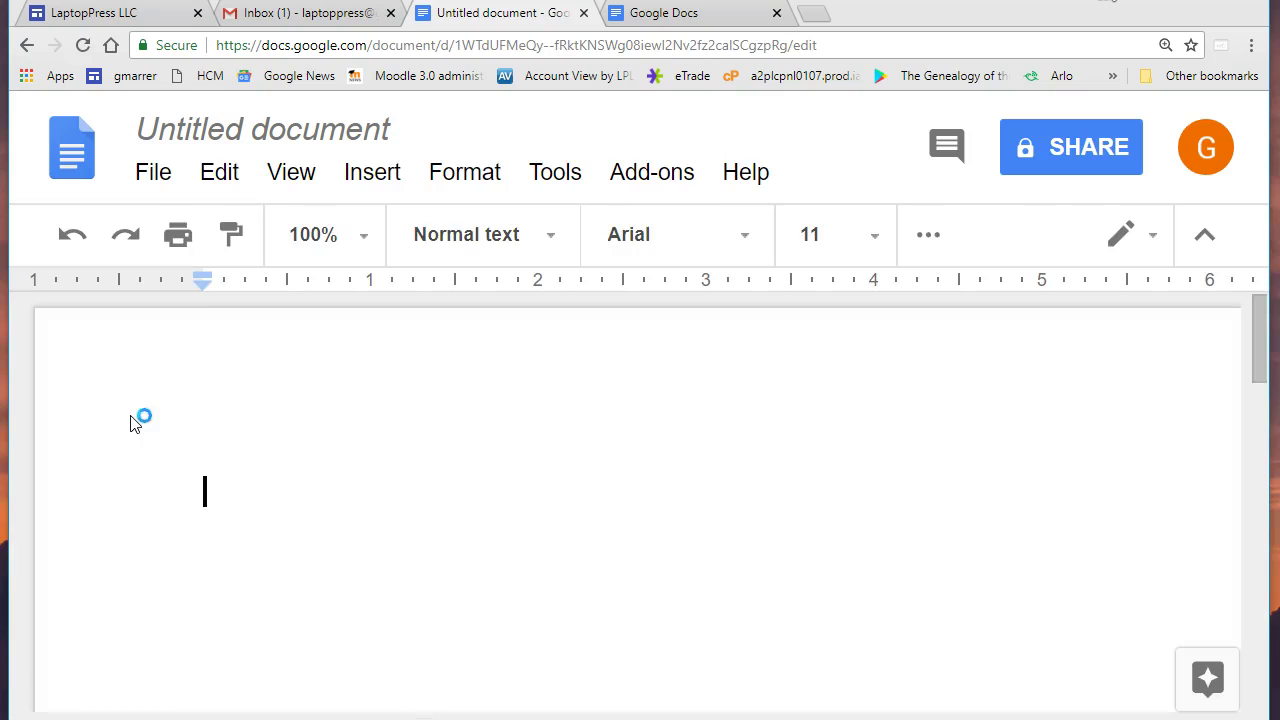
click(314, 129)
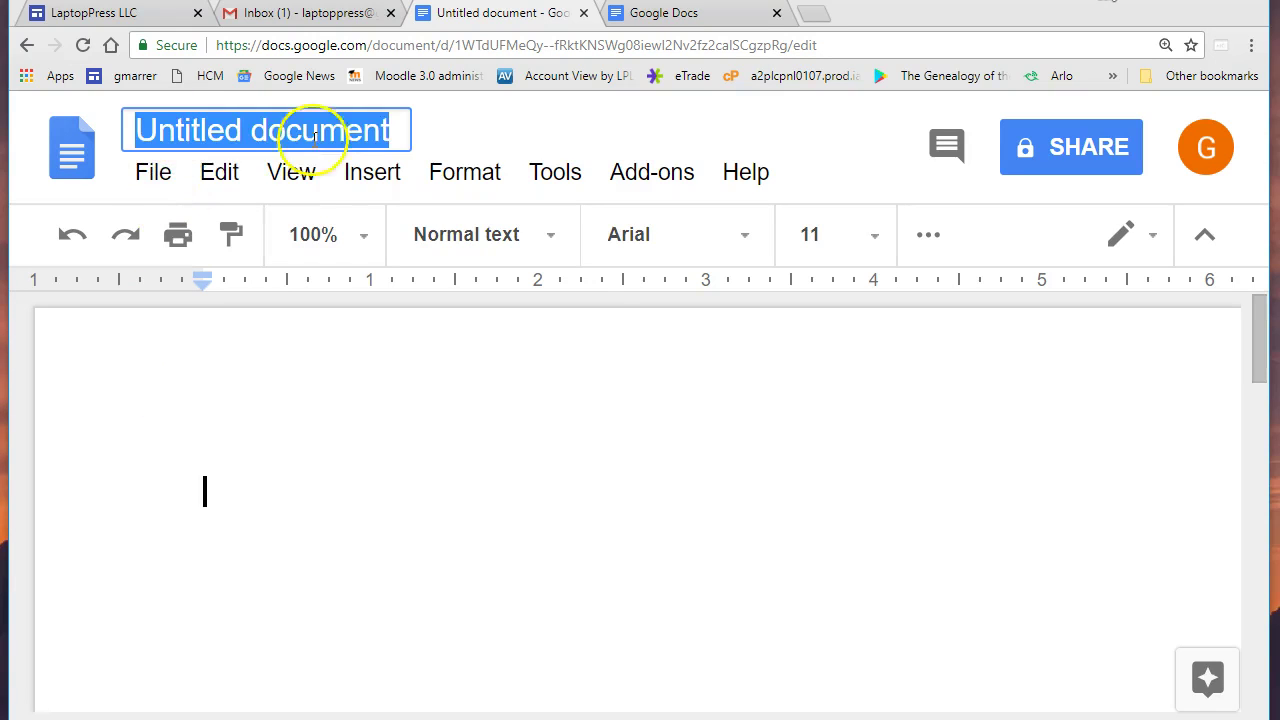
text(First SO)
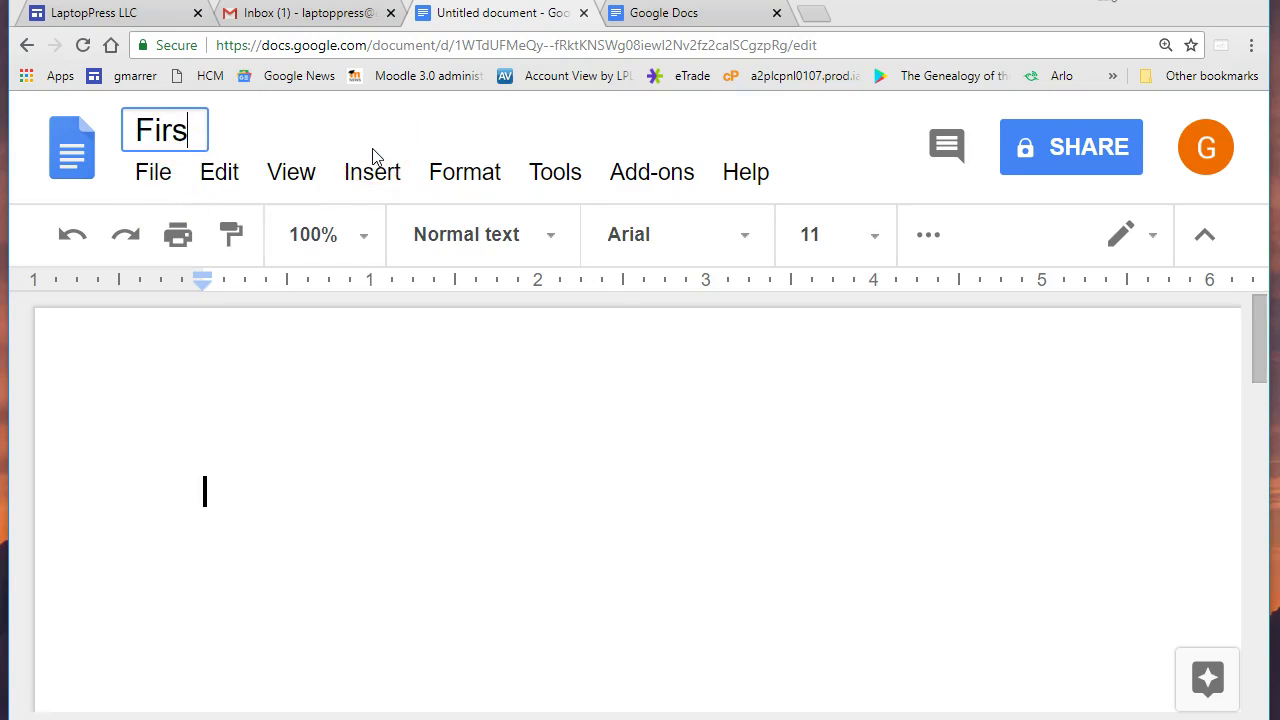
key(BackSpace)
key(BackSpace)
text(S)
key(BackSpace)
text(Doc)
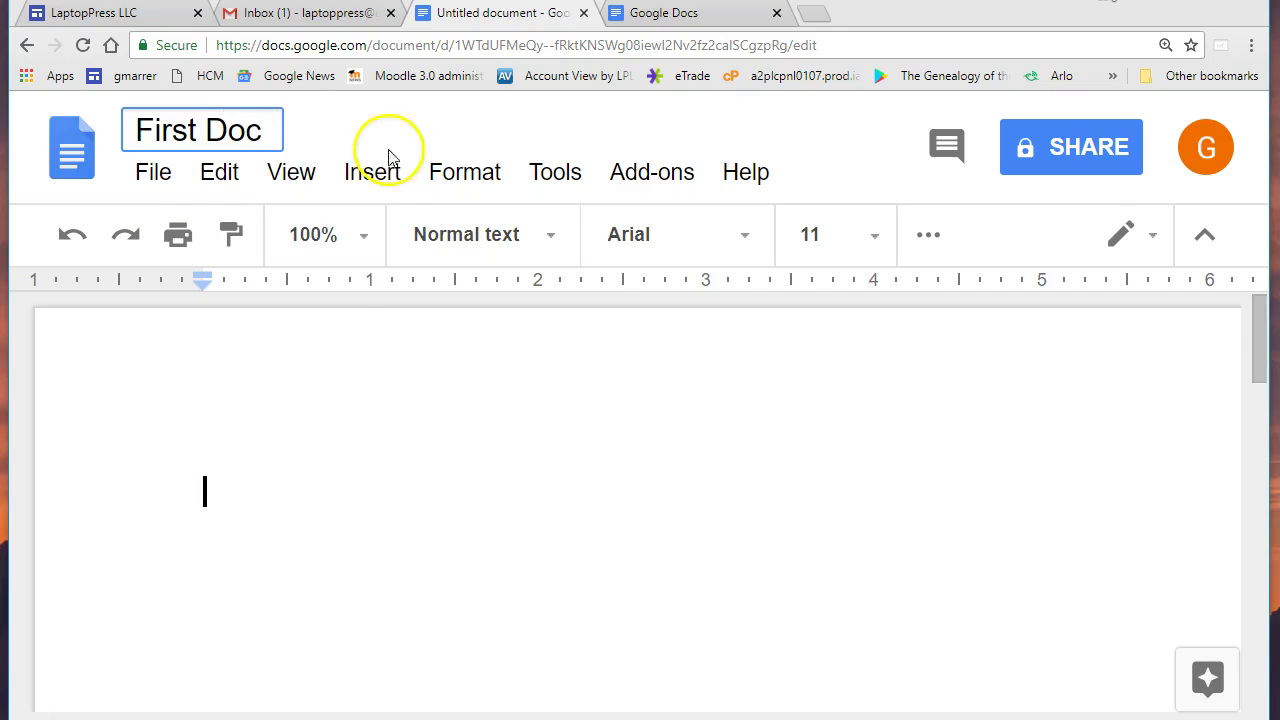
click(346, 357)
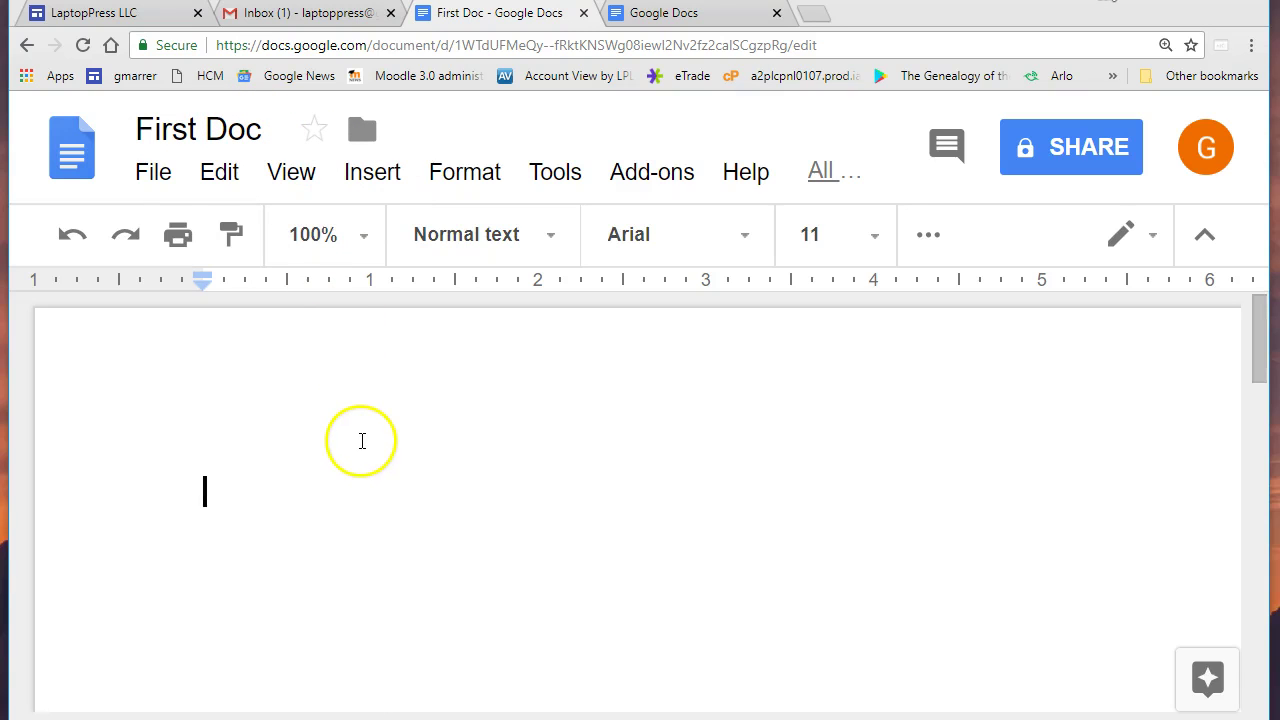
- Examine the document's available commands for file handling, editing, viewing, tools, formatting and inserting
click(155, 180)
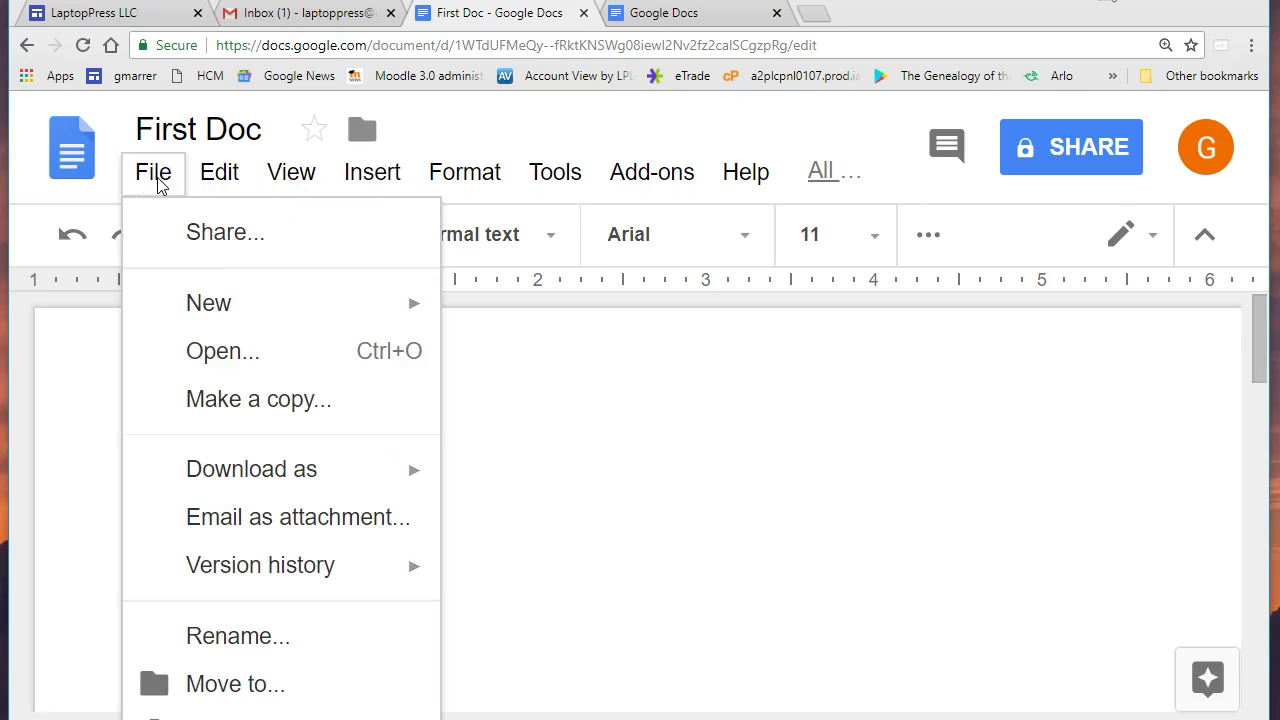
click(220, 175)
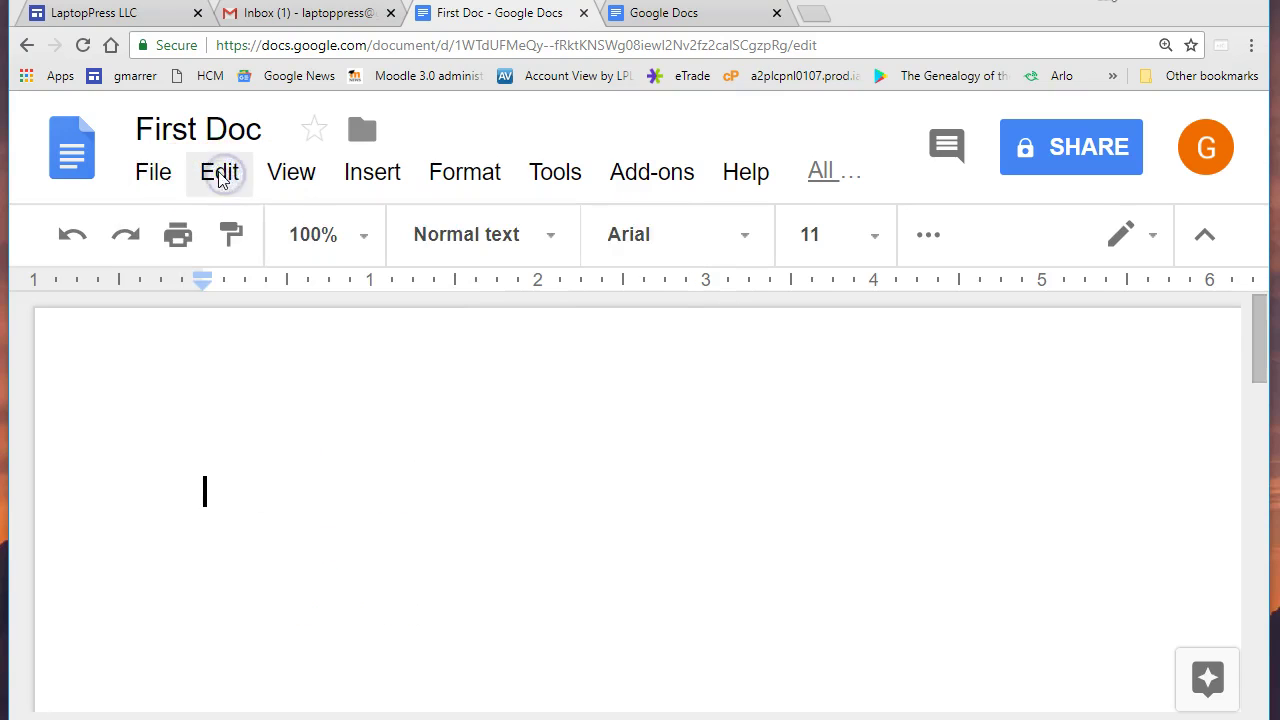
click(221, 175)
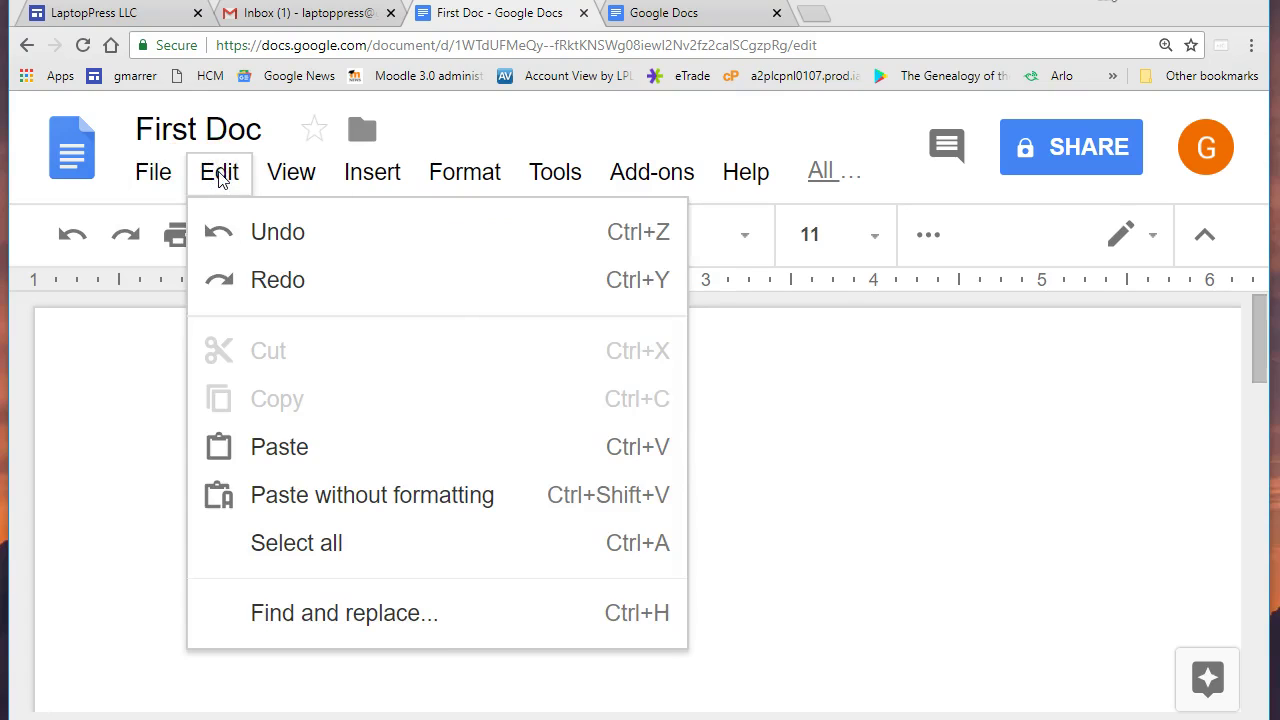
click(290, 173)
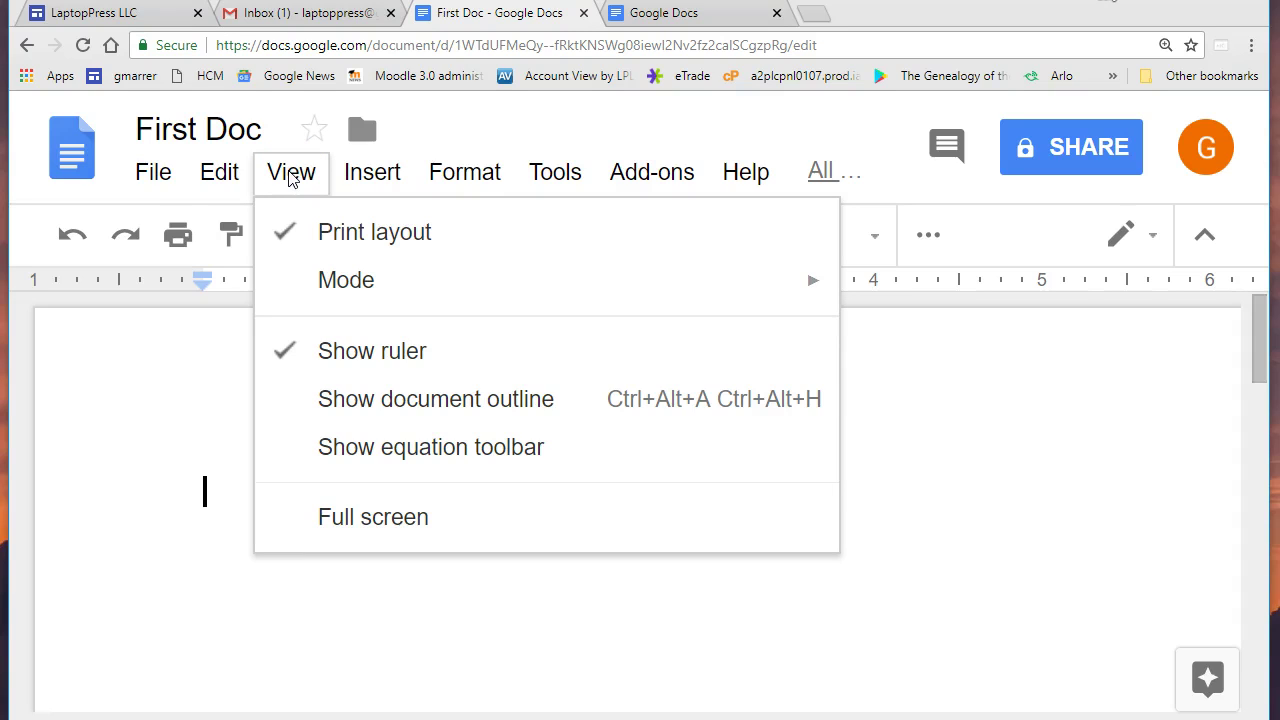
mouse_move(553, 172)
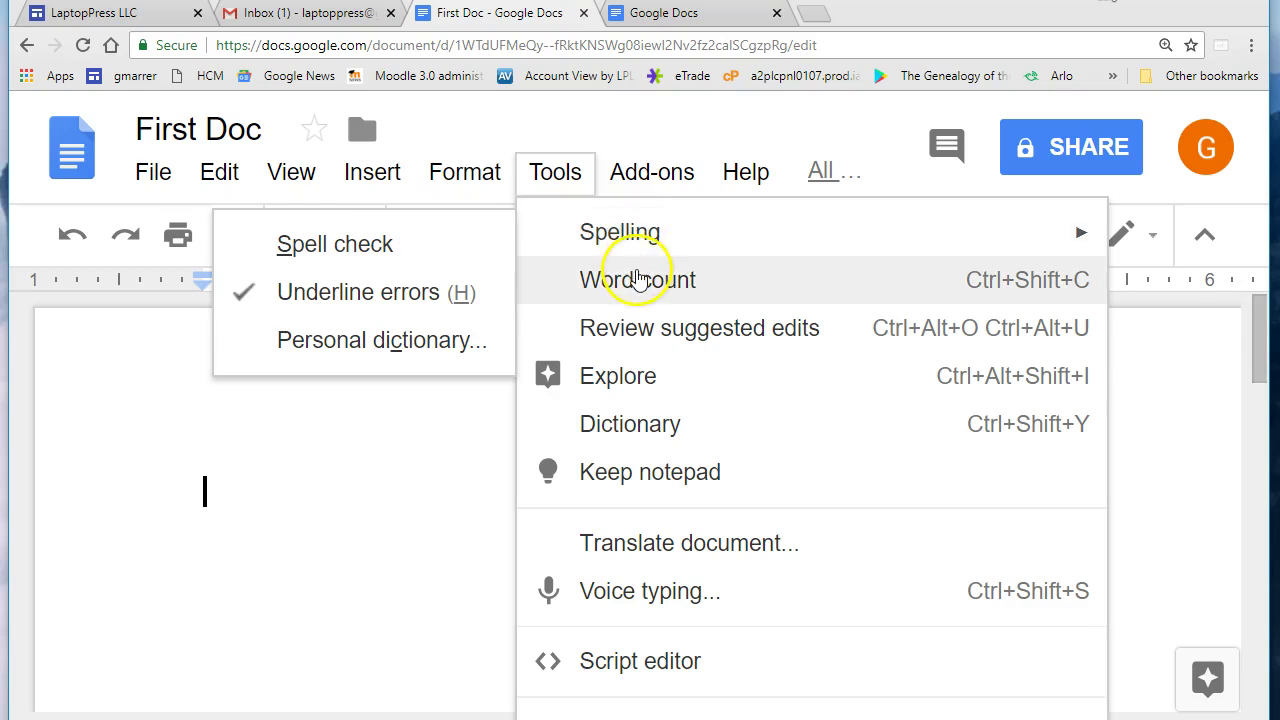
mouse_move(476, 178)
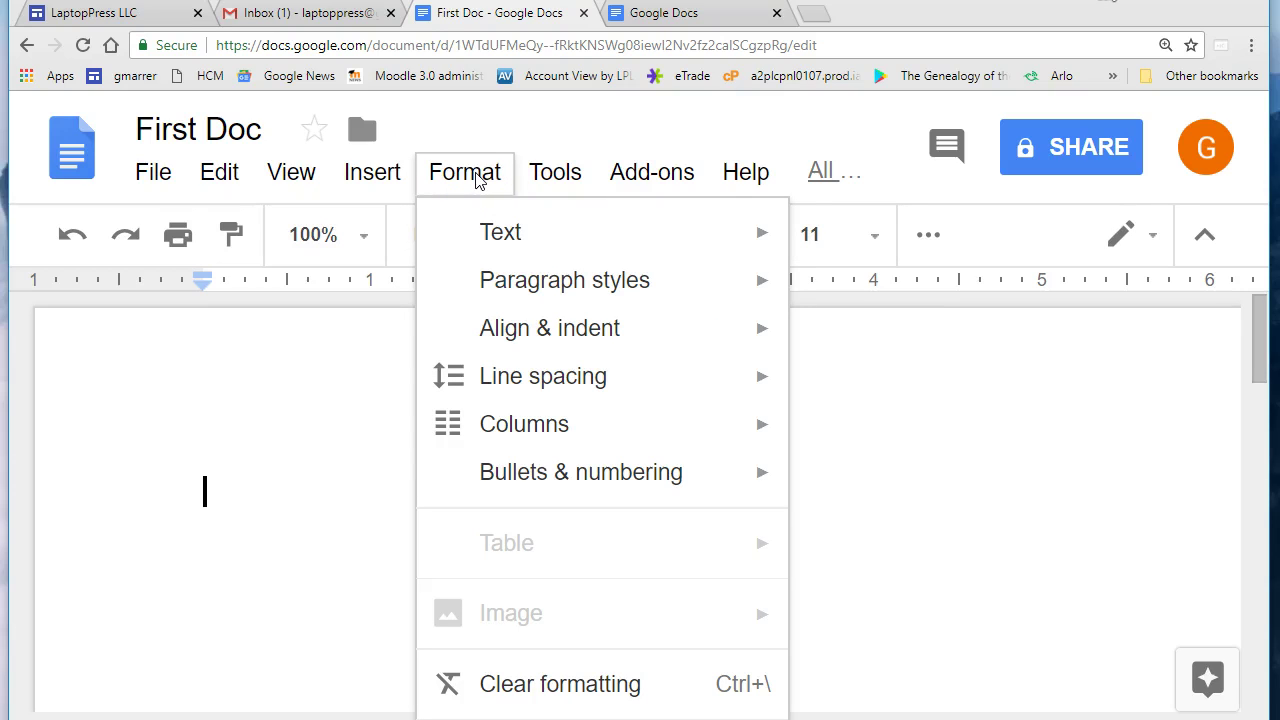
click(368, 176)
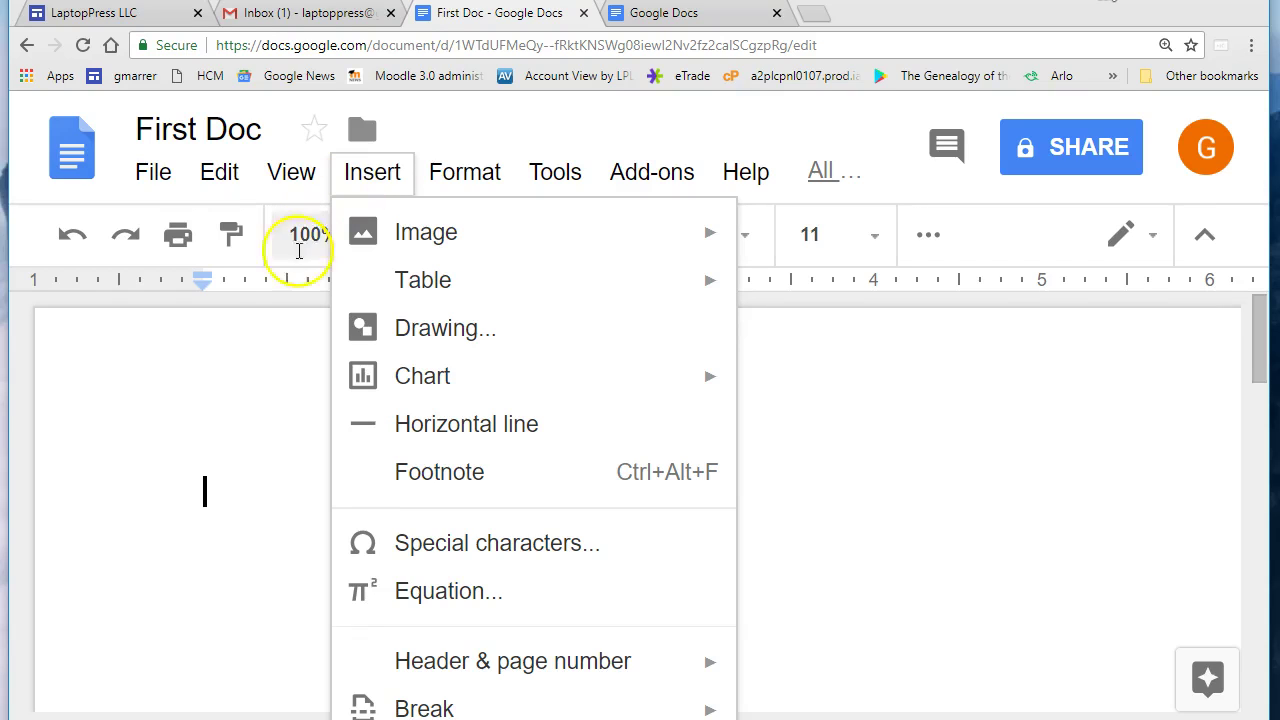
click(211, 390)
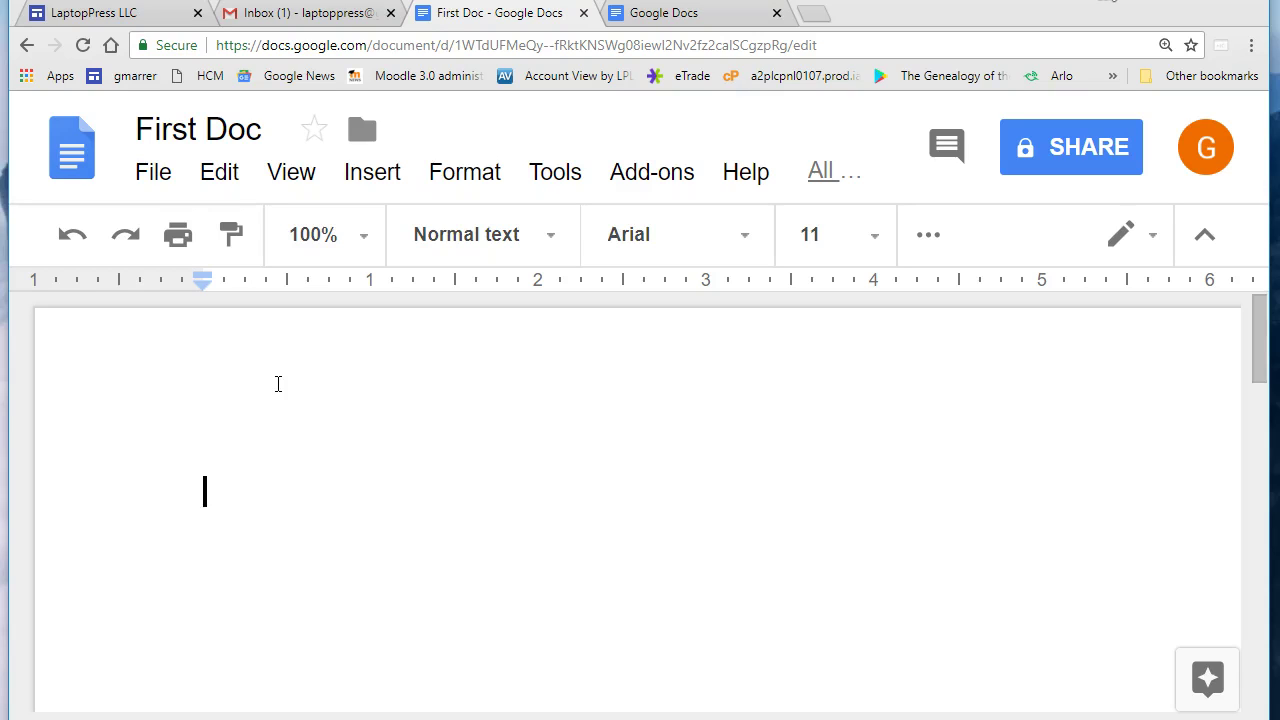
- Enter the text "The rain in spain" at the start of the document body
text(THe)
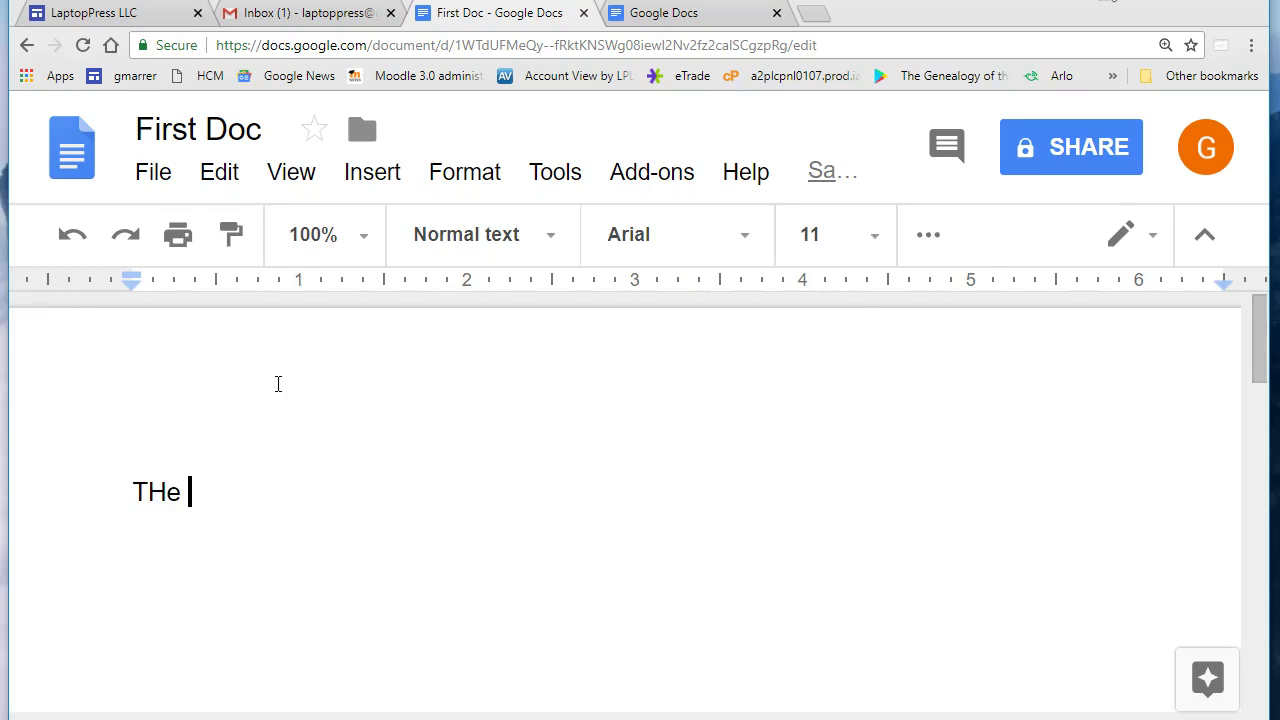
key(BackSpace)
key(BackSpace)
key(BackSpace)
text(he )
text(rain in s)
text(s)
key(BackSpace)
text(pain)
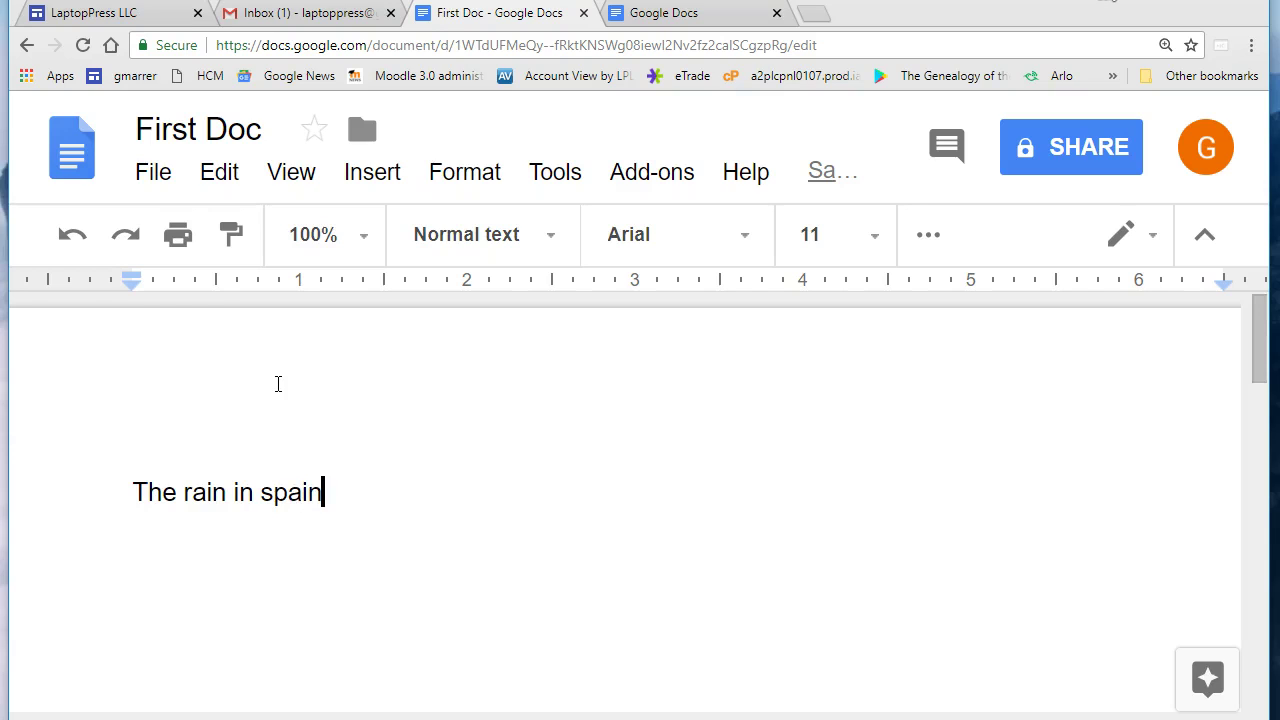
- Continue the sentence with "stays mainly in the plain....." and start a new line below it
drag(184, 491, 271, 500)
click(335, 492)
text(stays )
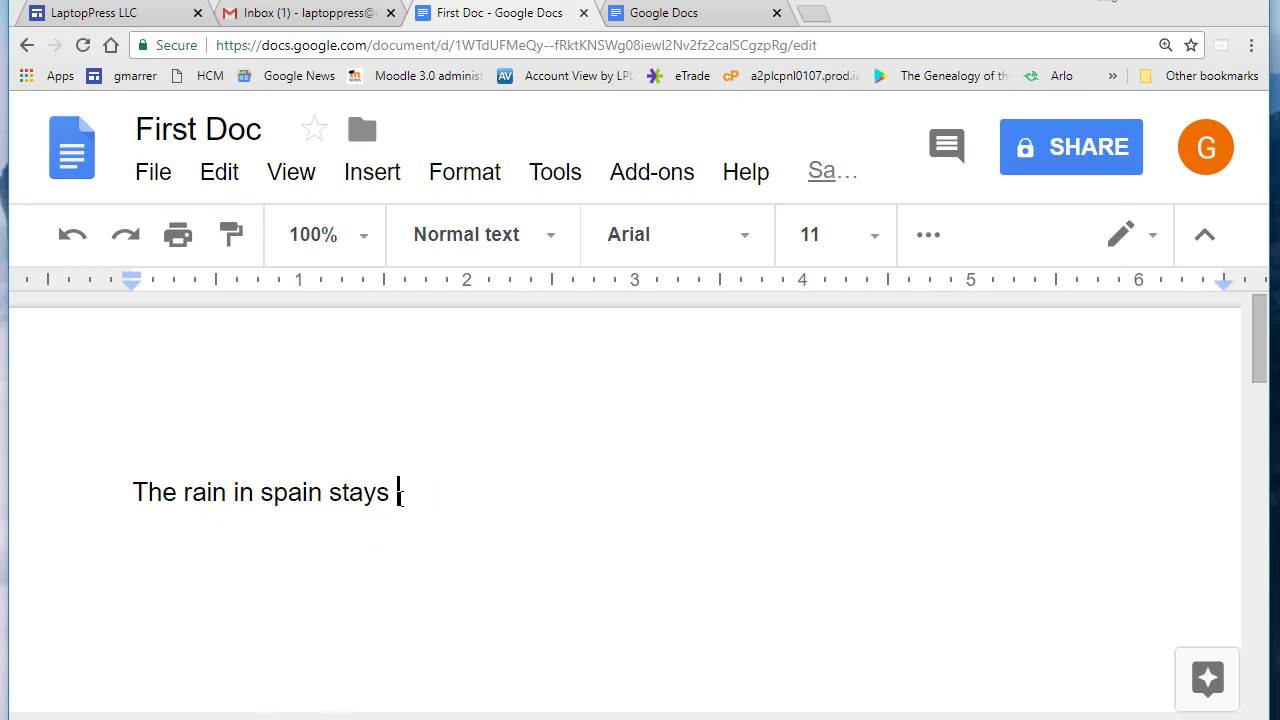
text(mainly )
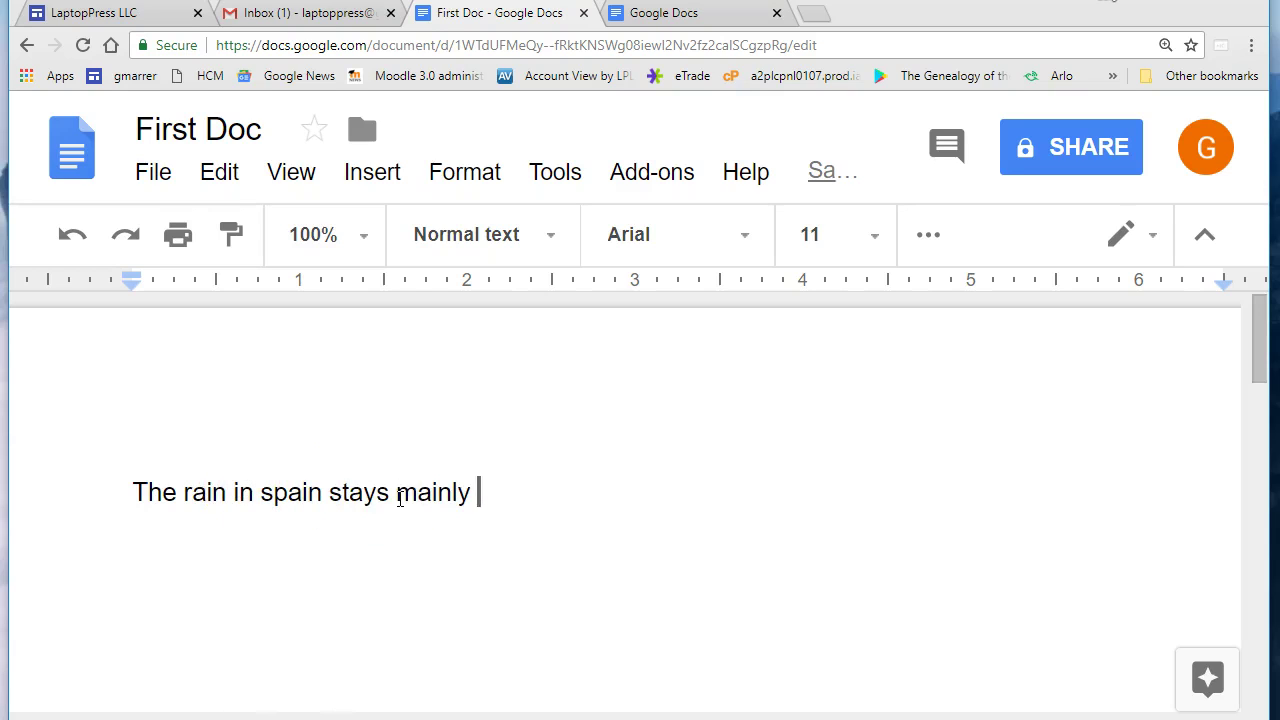
text(in the )
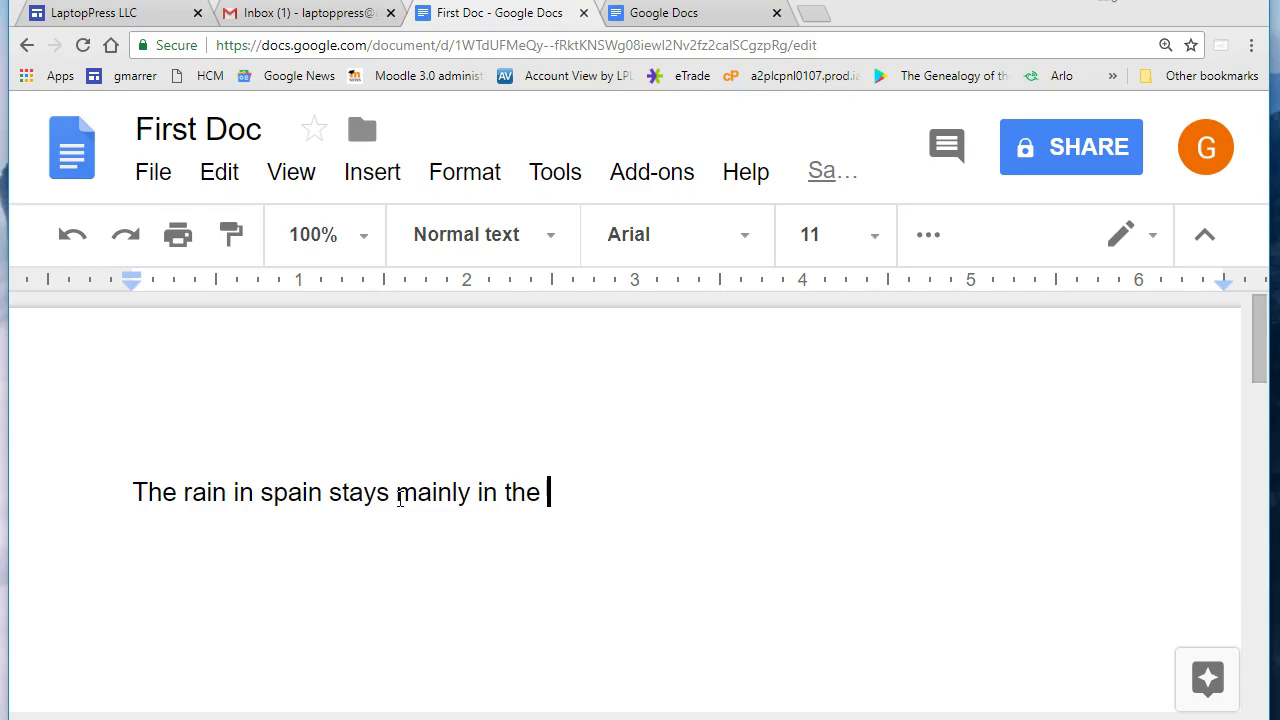
text(plan)
key(BackSpace)
text(oin)
key(BackSpace)
key(BackSpace)
key(BackSpace)
text(i)
text(n.....)
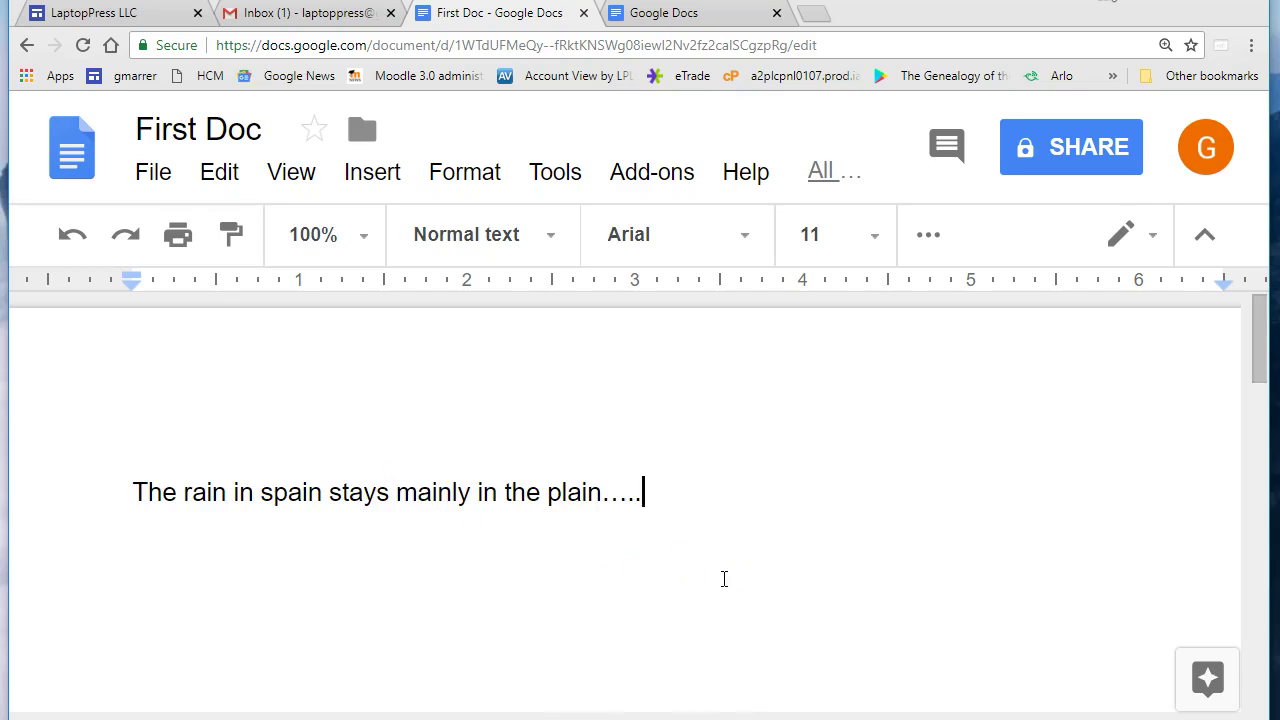
key(Return)
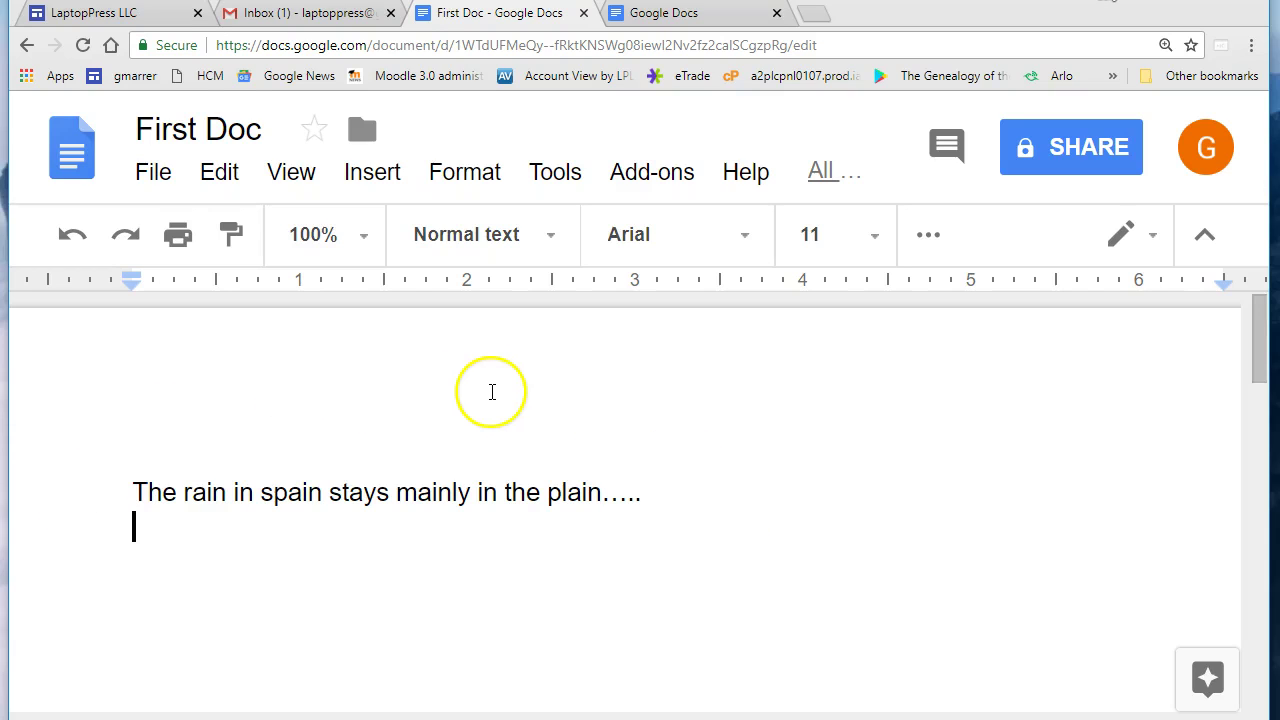
- Hide the ruler above the document page
click(158, 185)
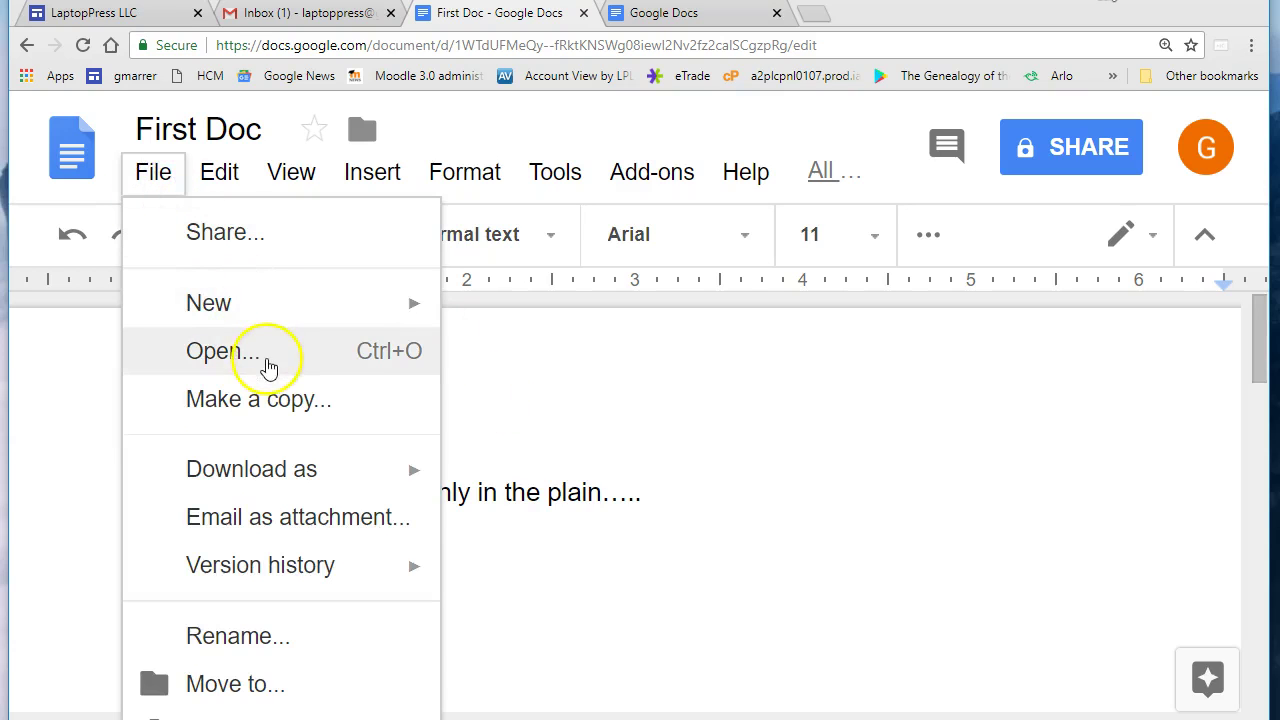
mouse_move(219, 176)
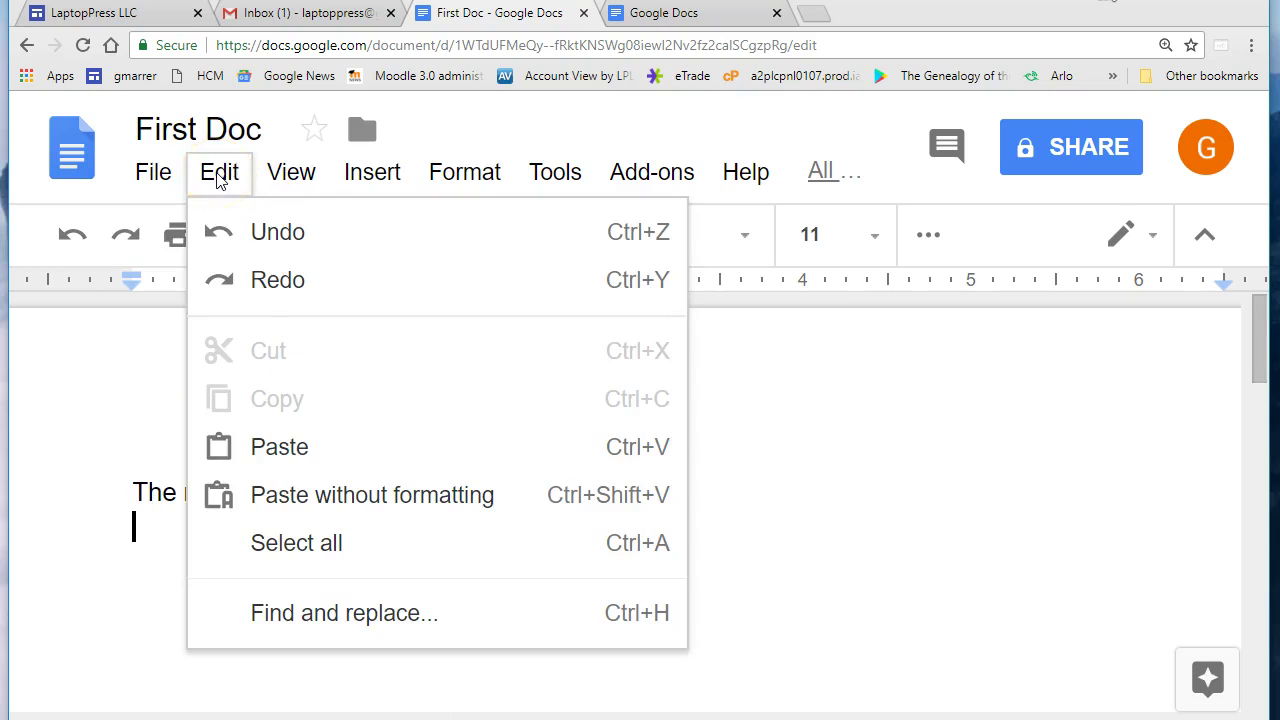
mouse_move(320, 170)
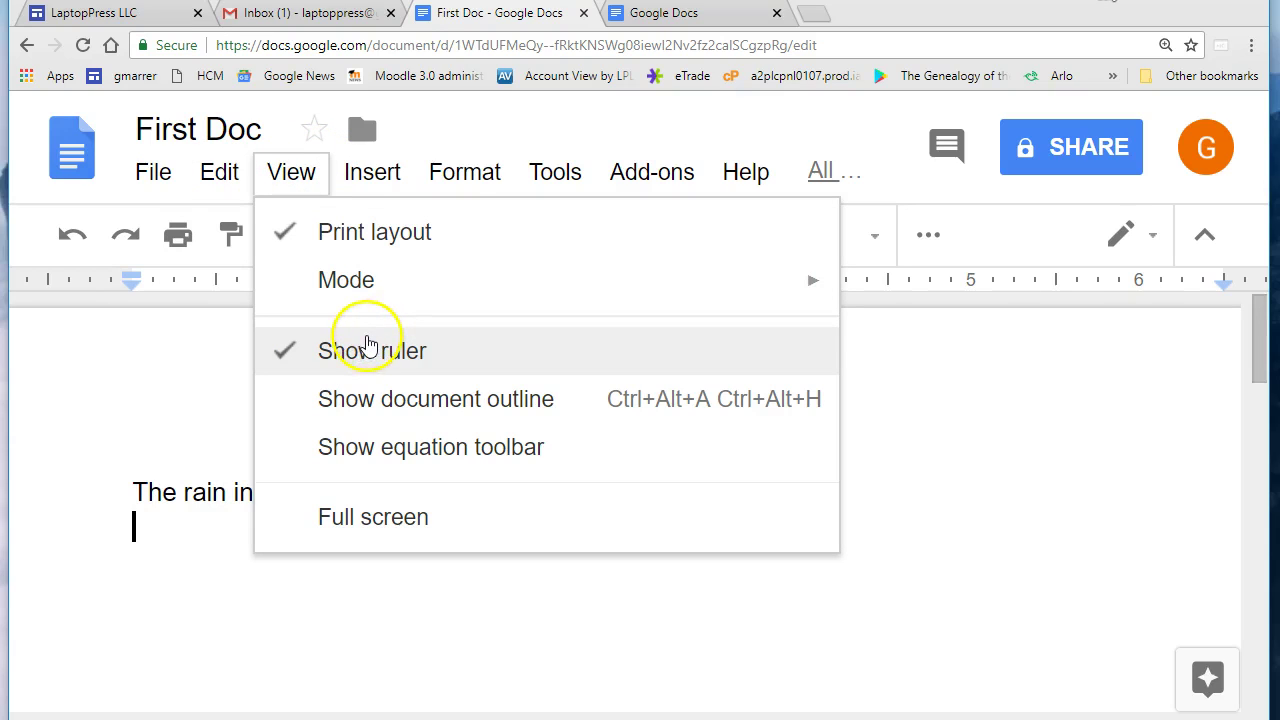
click(368, 346)
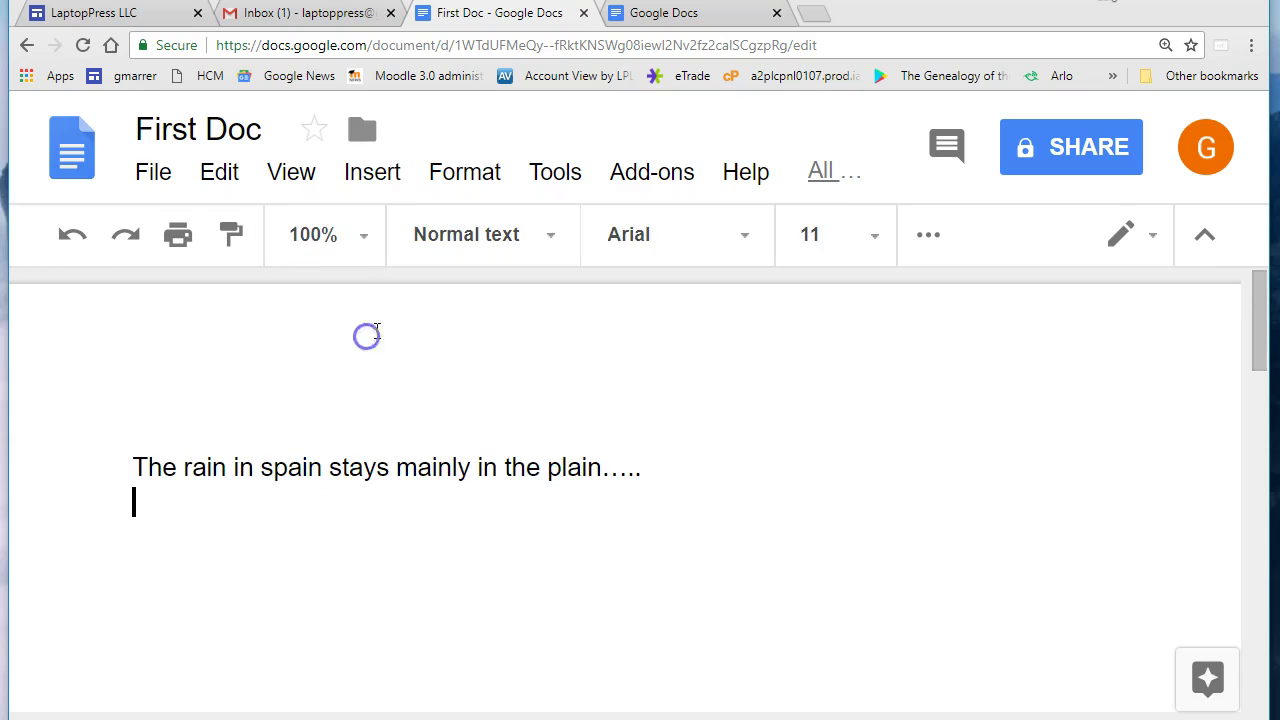
click(497, 177)
mouse_move(643, 238)
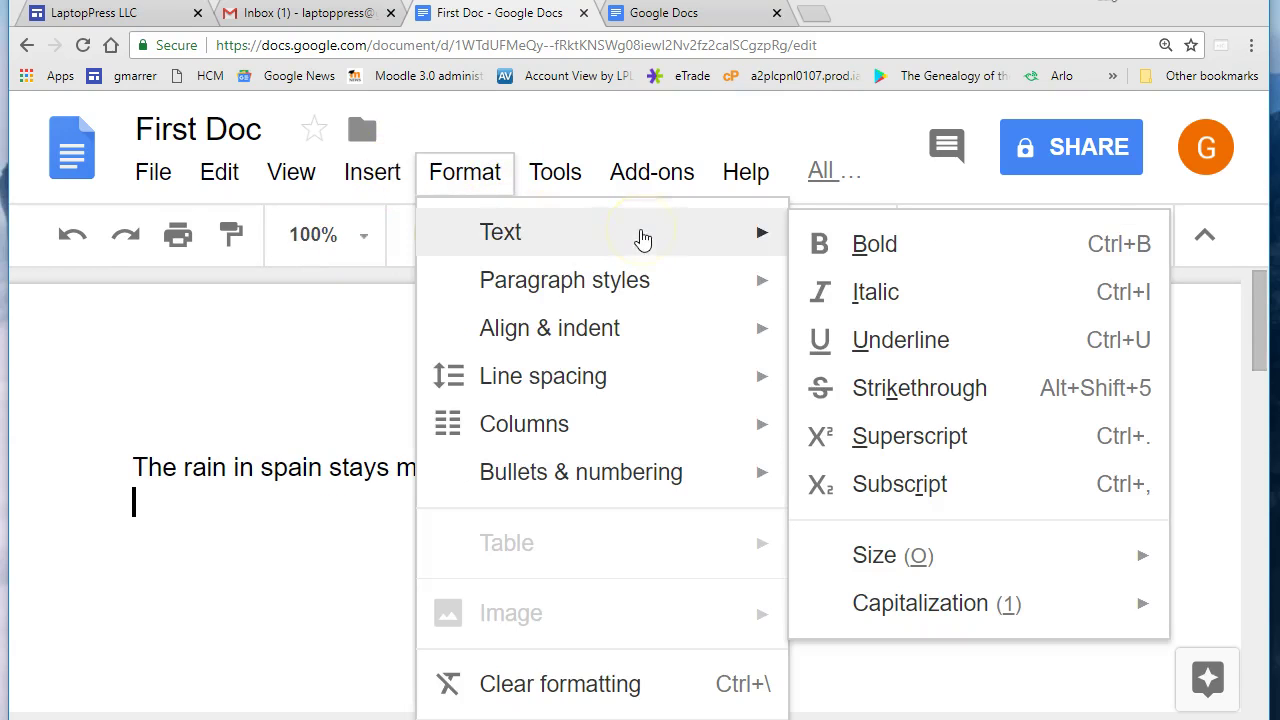
click(323, 340)
- Make the sentence "The rain in spain stays mainly in the plain" bold
drag(129, 462, 617, 450)
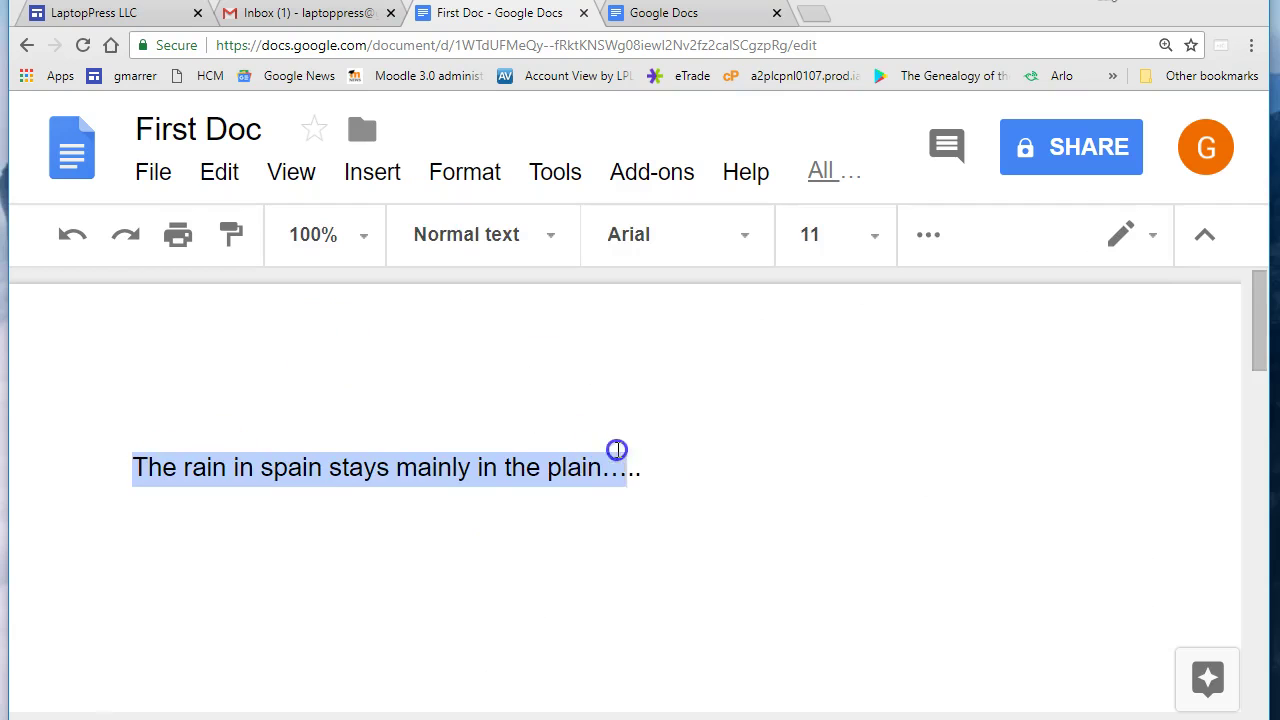
click(493, 175)
mouse_move(555, 172)
mouse_move(622, 232)
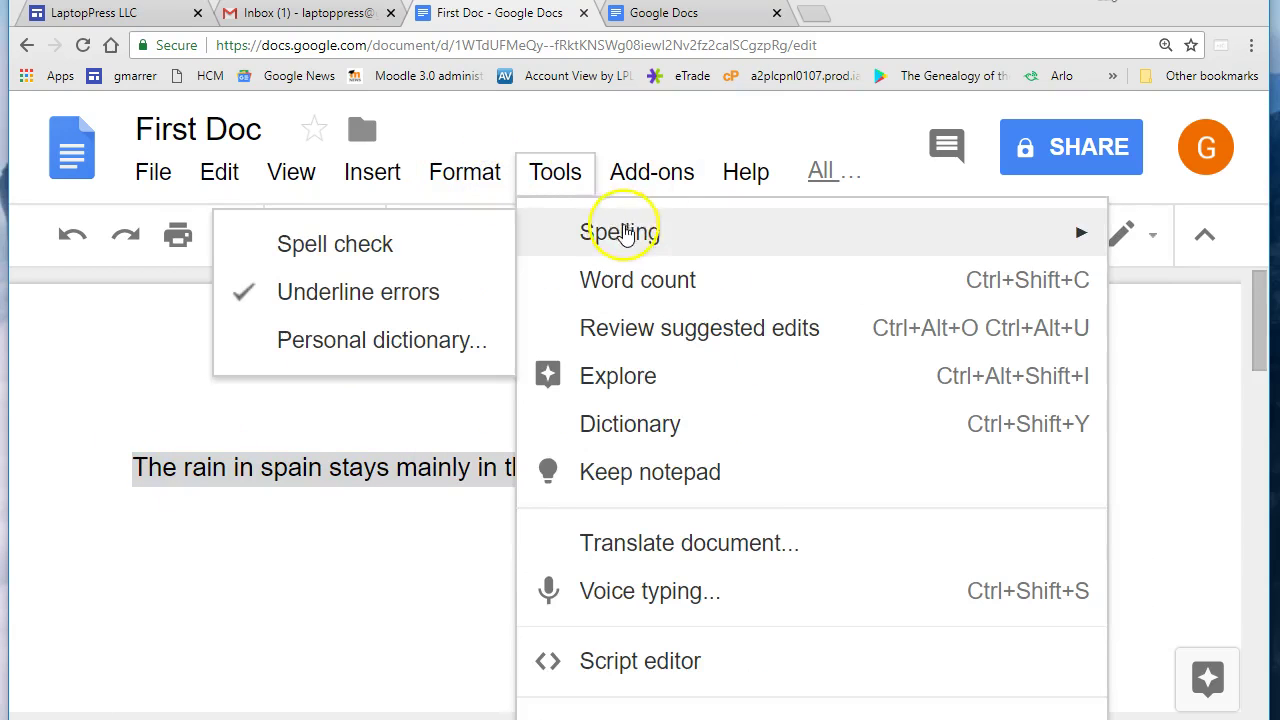
mouse_move(466, 171)
mouse_move(500, 232)
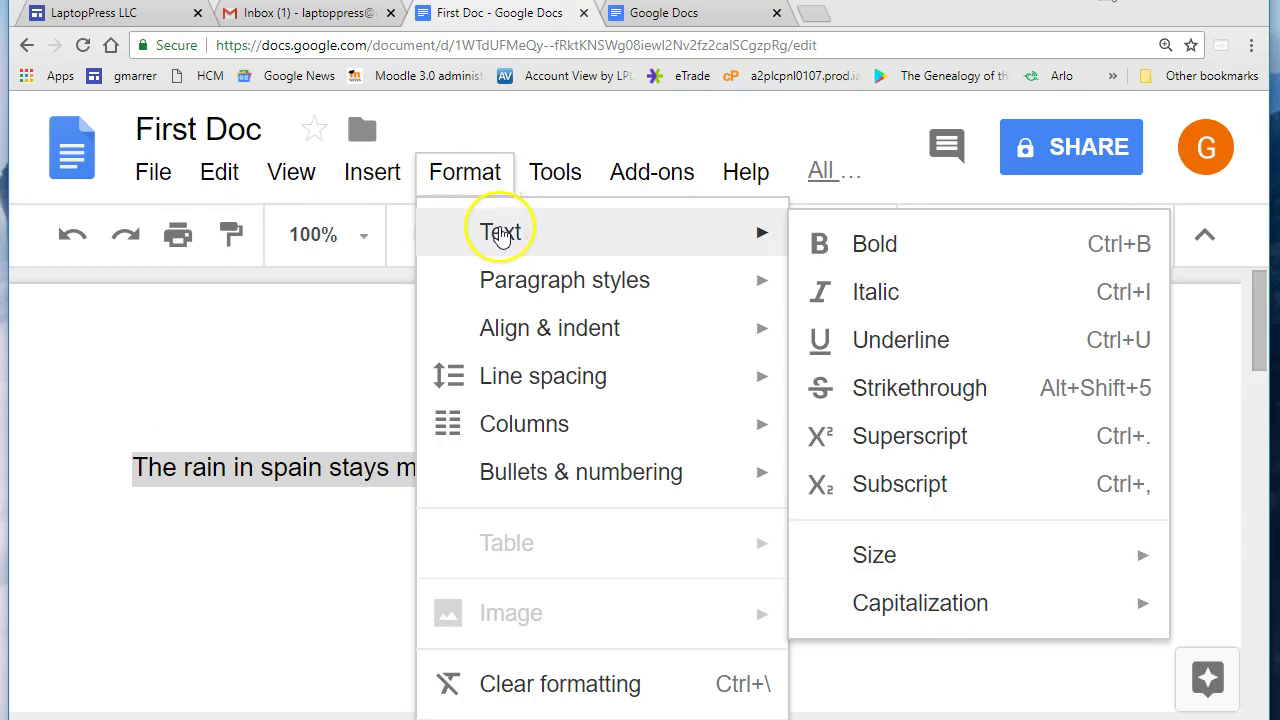
click(820, 244)
- Italicize the selected sentence "The rain in spain stays mainly in the plain....."
click(475, 184)
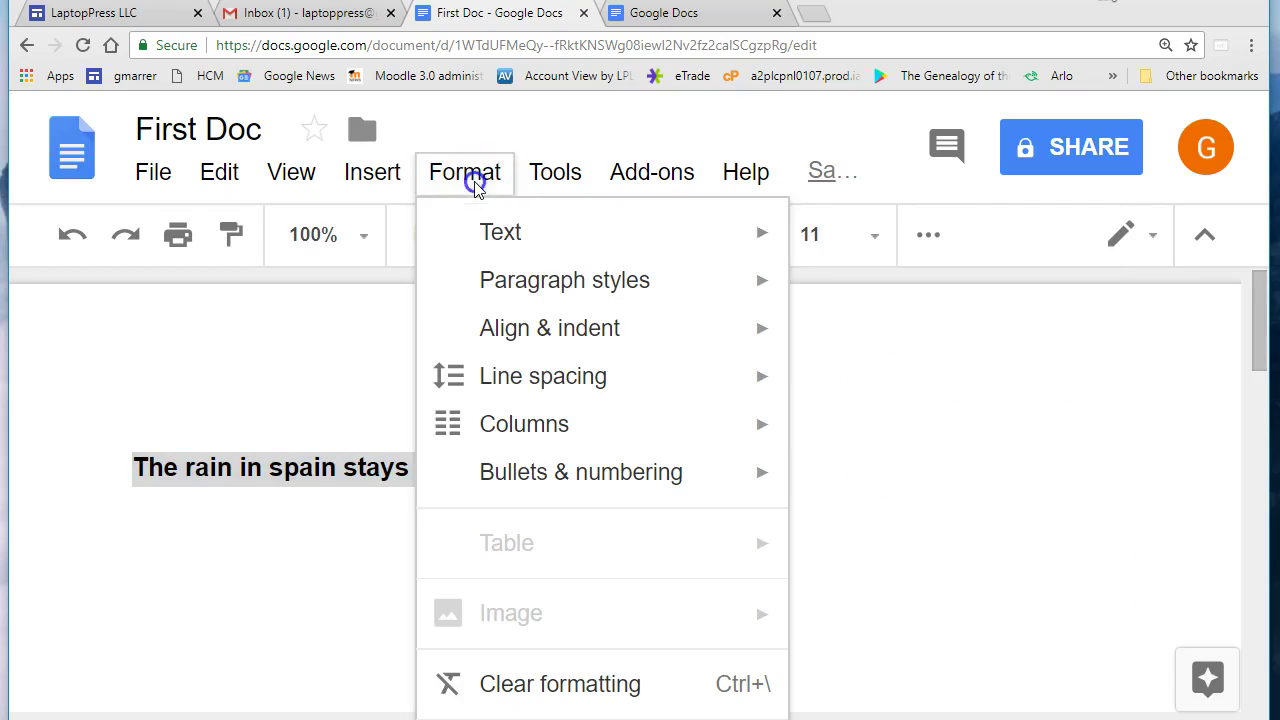
mouse_move(666, 238)
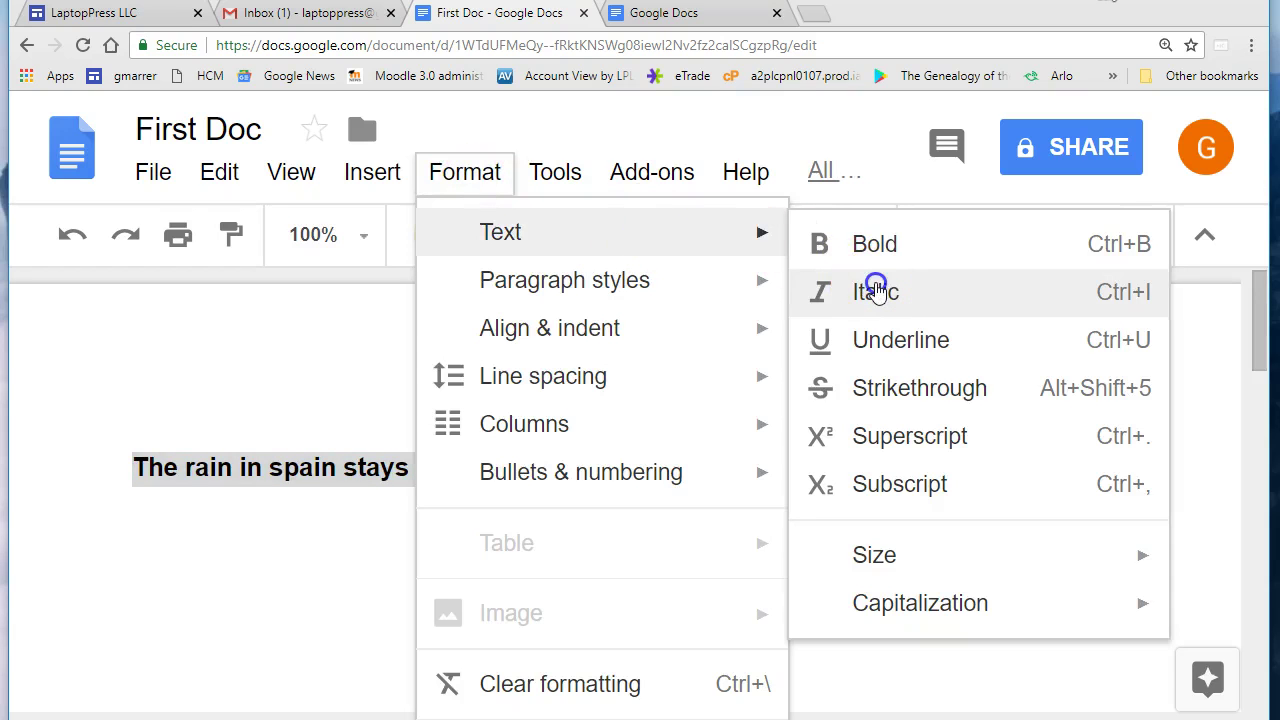
click(875, 291)
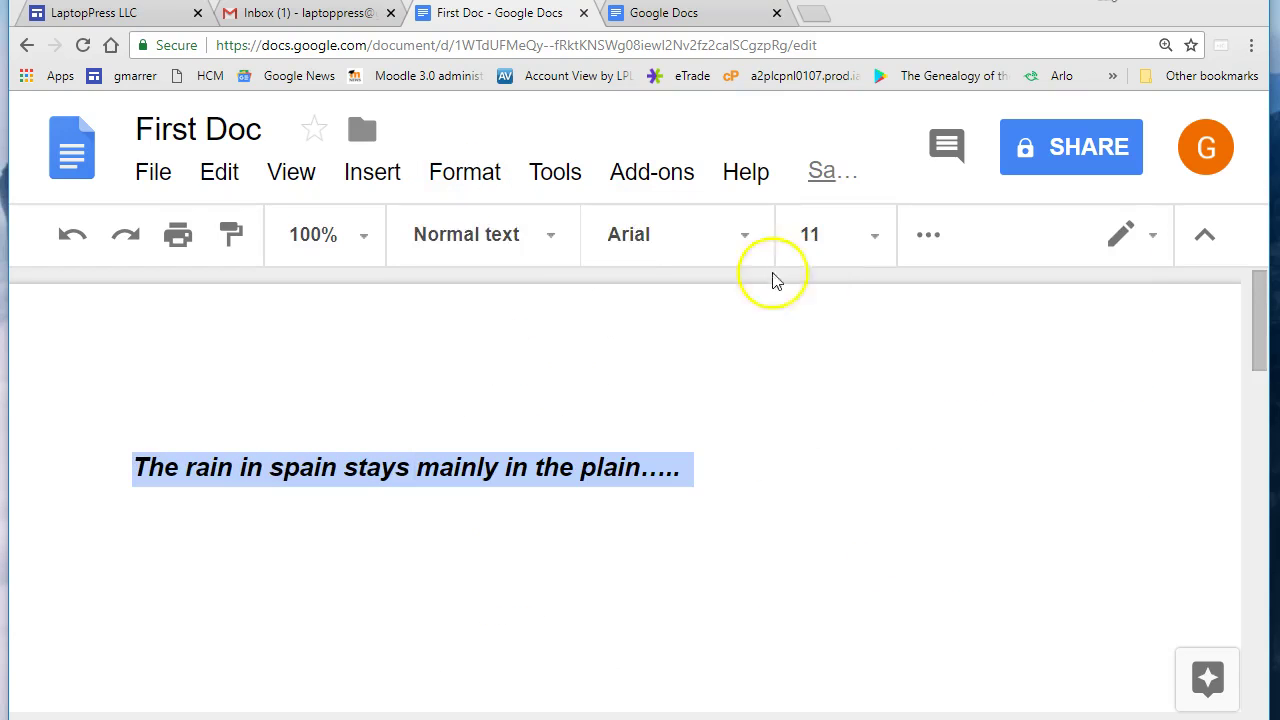
- Try formatting the sentence as a numbered list in the "1) a) i)" style, and undo the list formatting
click(467, 190)
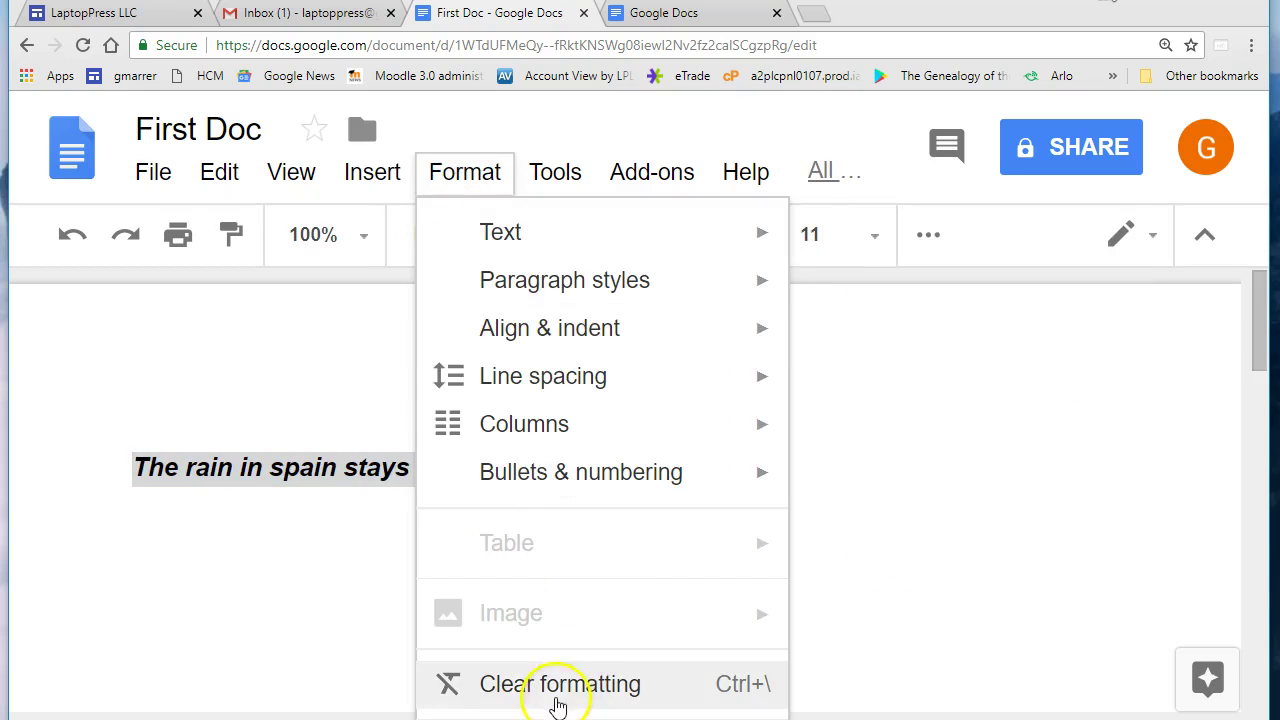
mouse_move(613, 480)
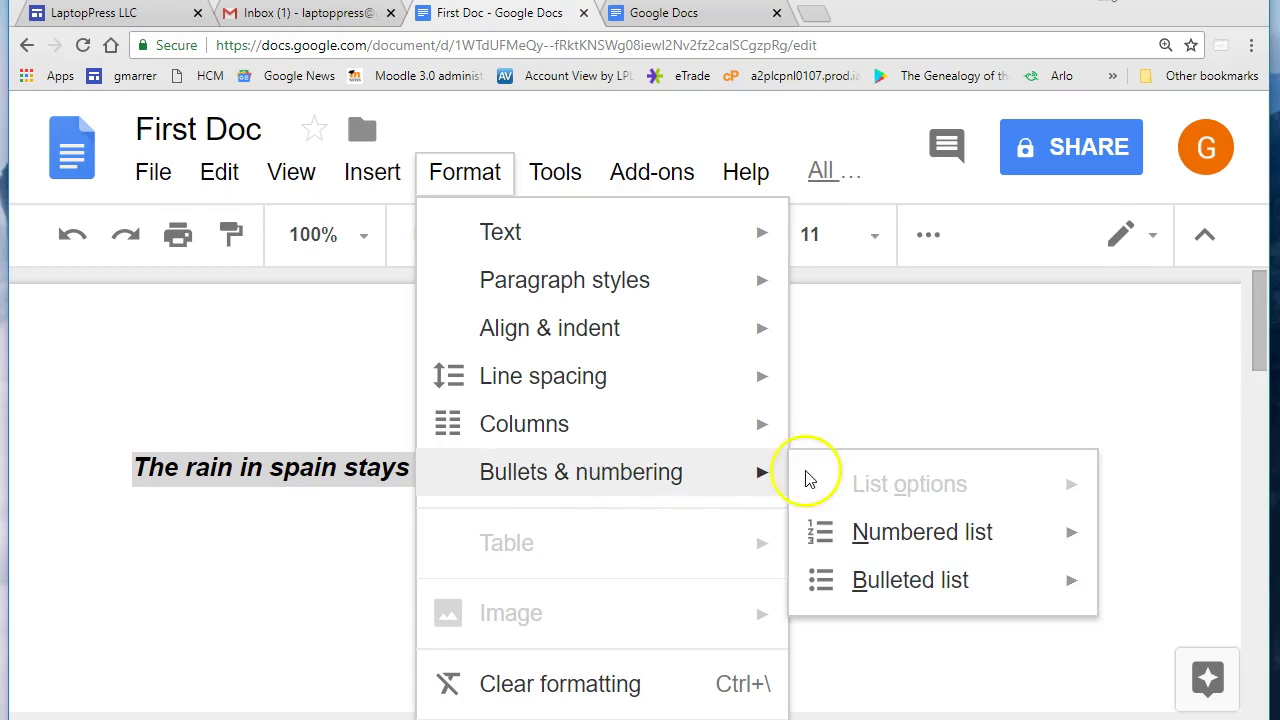
click(875, 529)
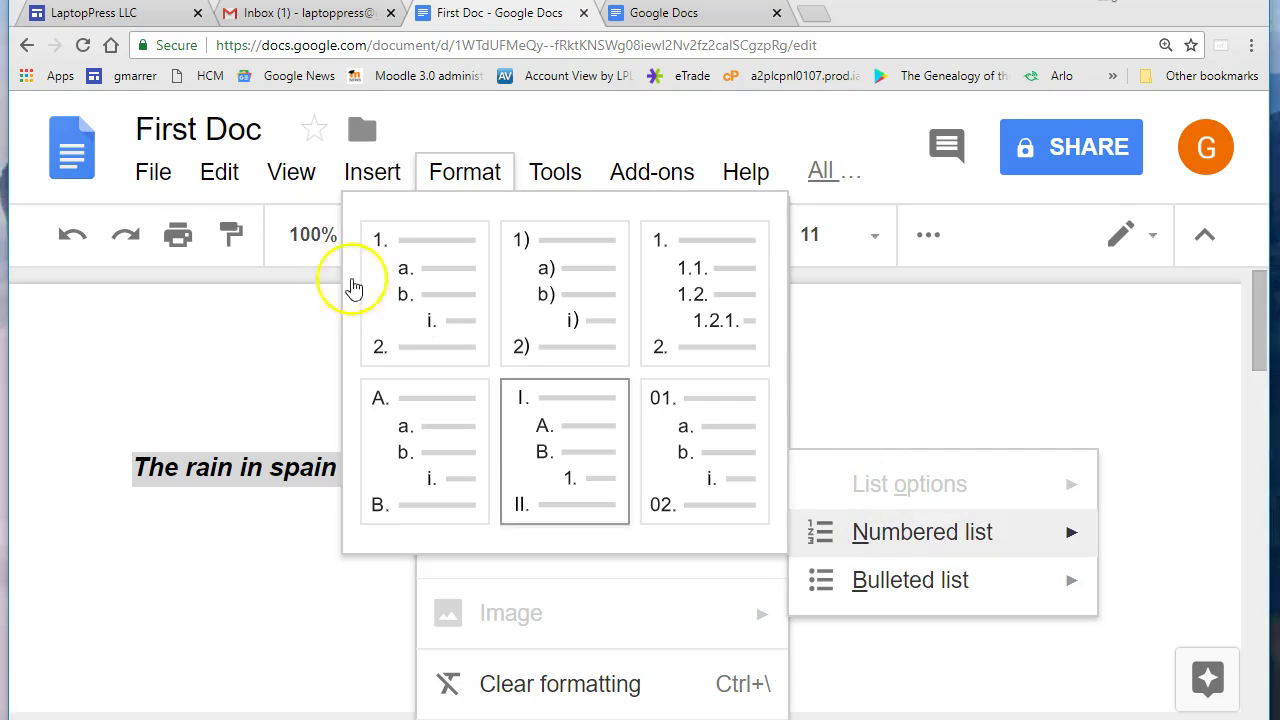
click(543, 287)
click(667, 573)
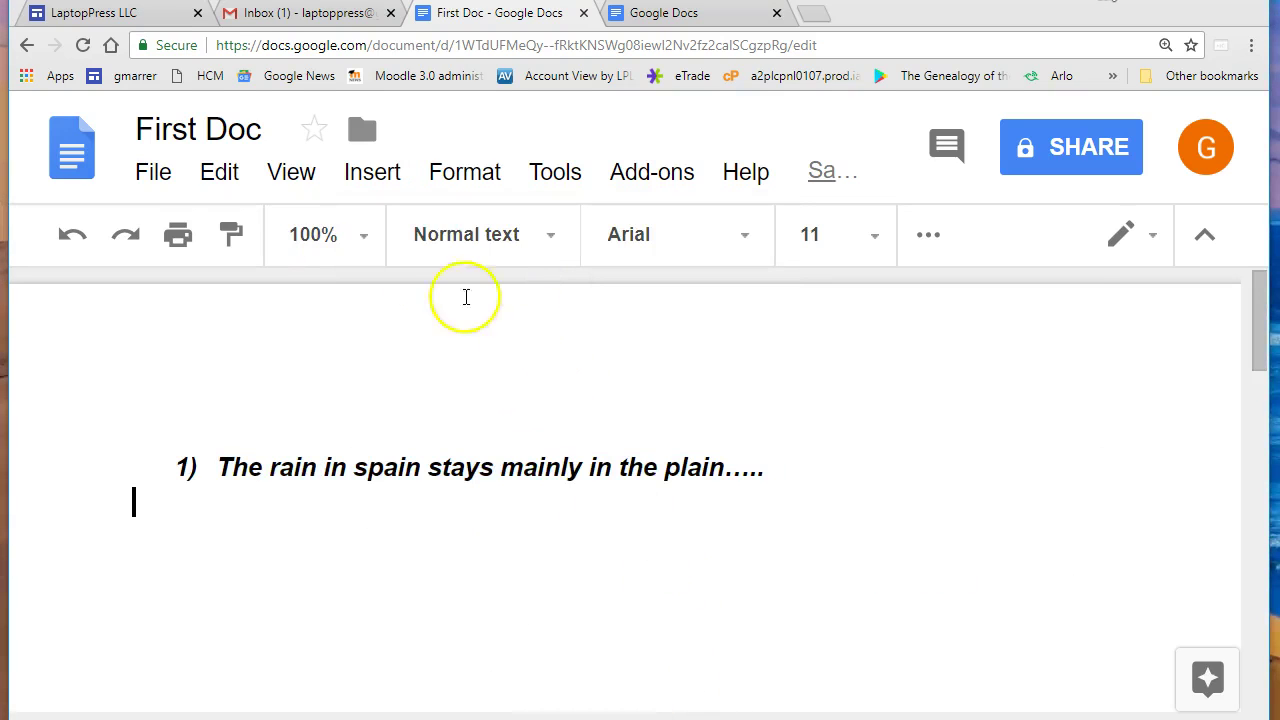
key(ctrl+z)
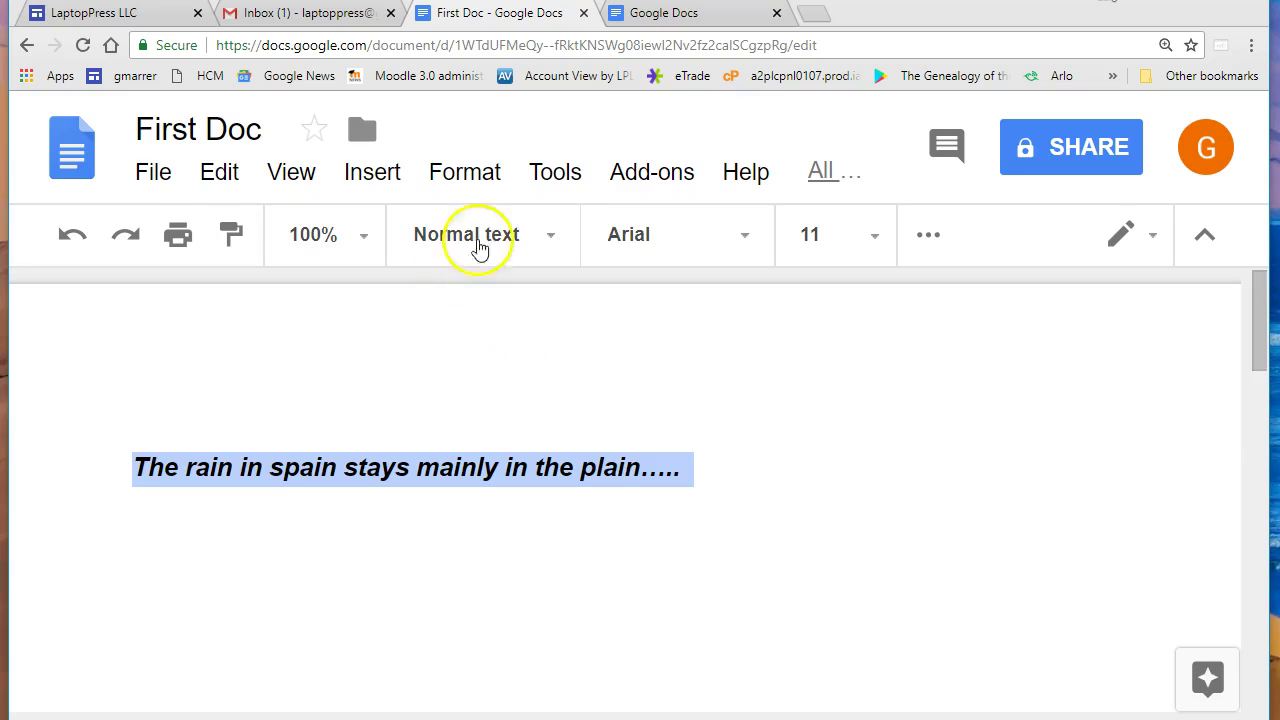
click(547, 174)
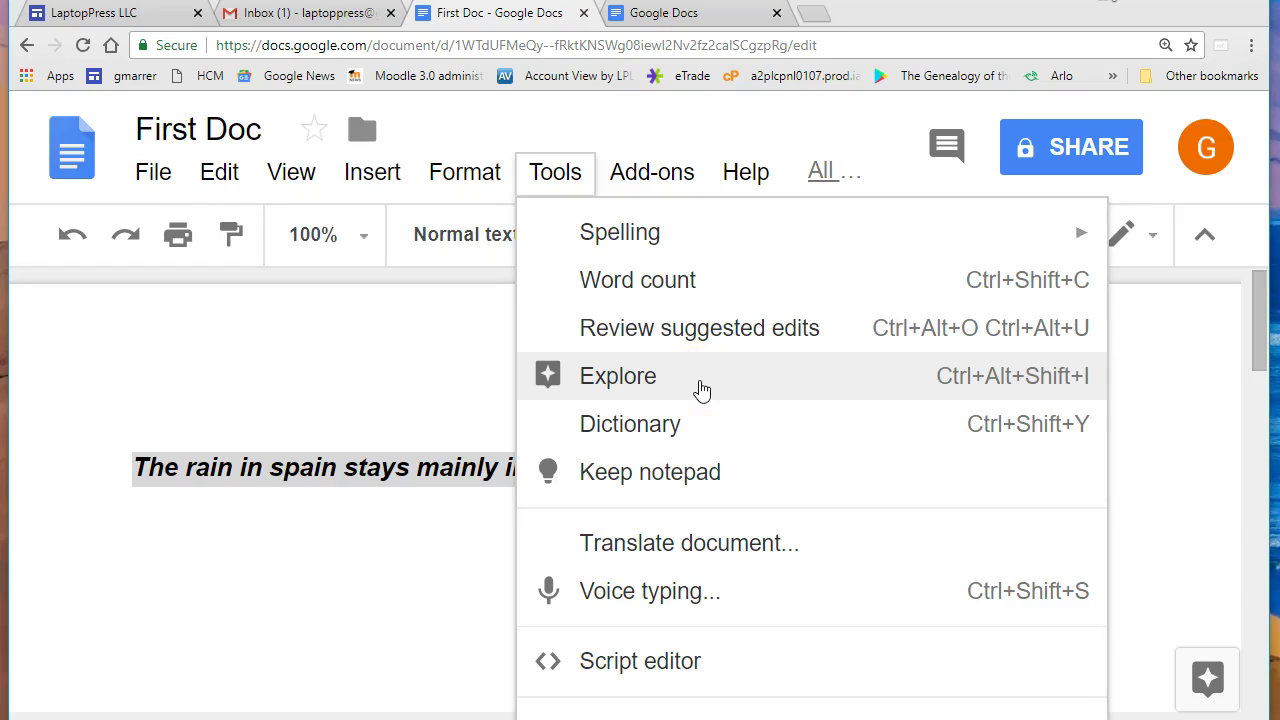
click(677, 229)
click(652, 172)
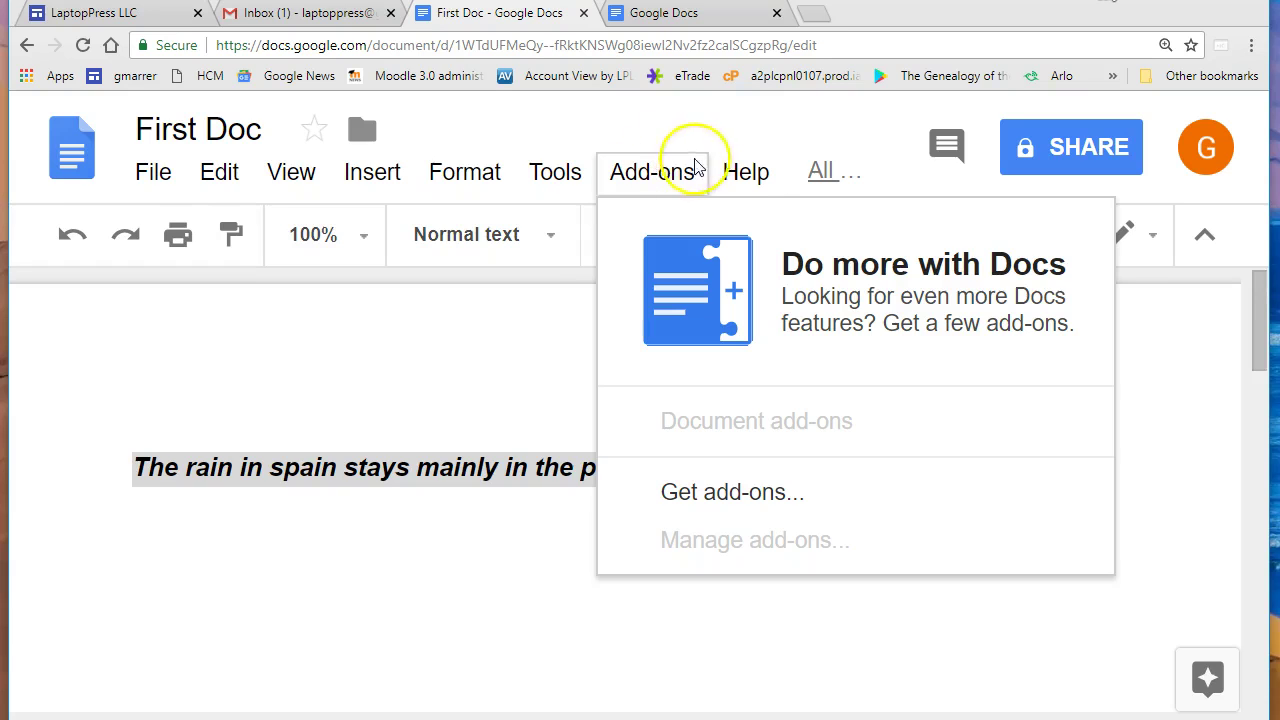
click(743, 174)
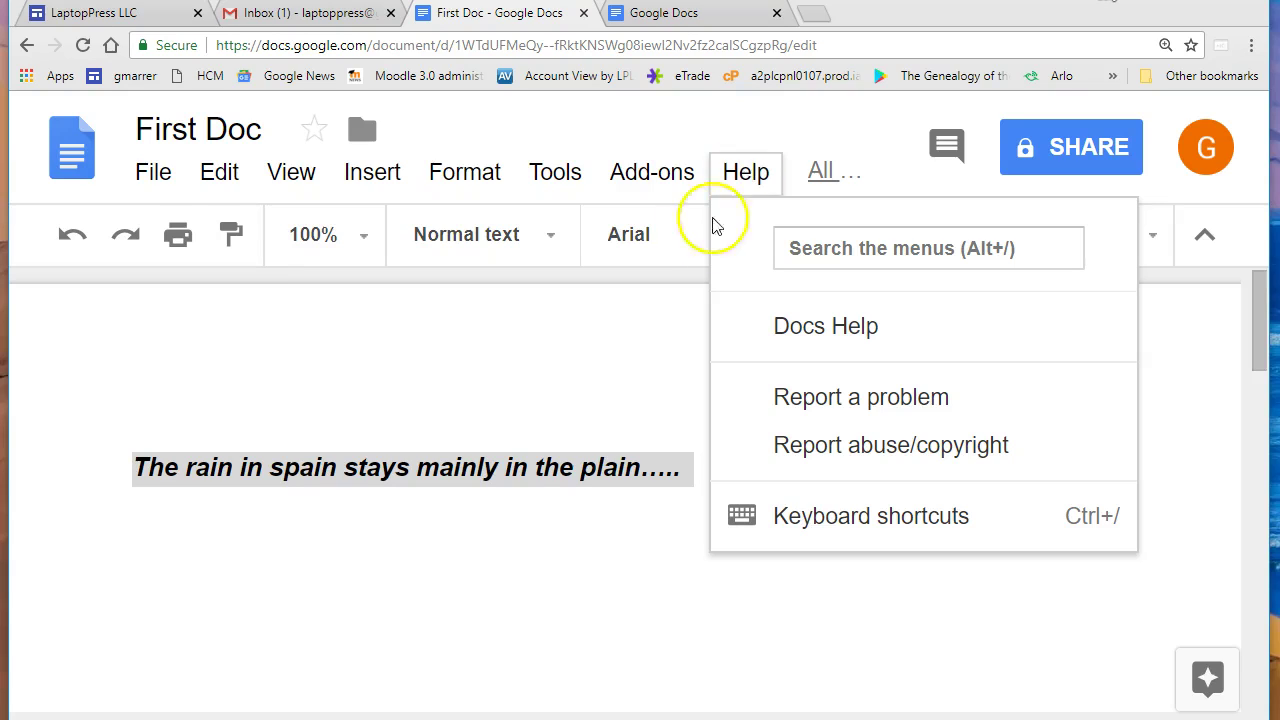
click(563, 316)
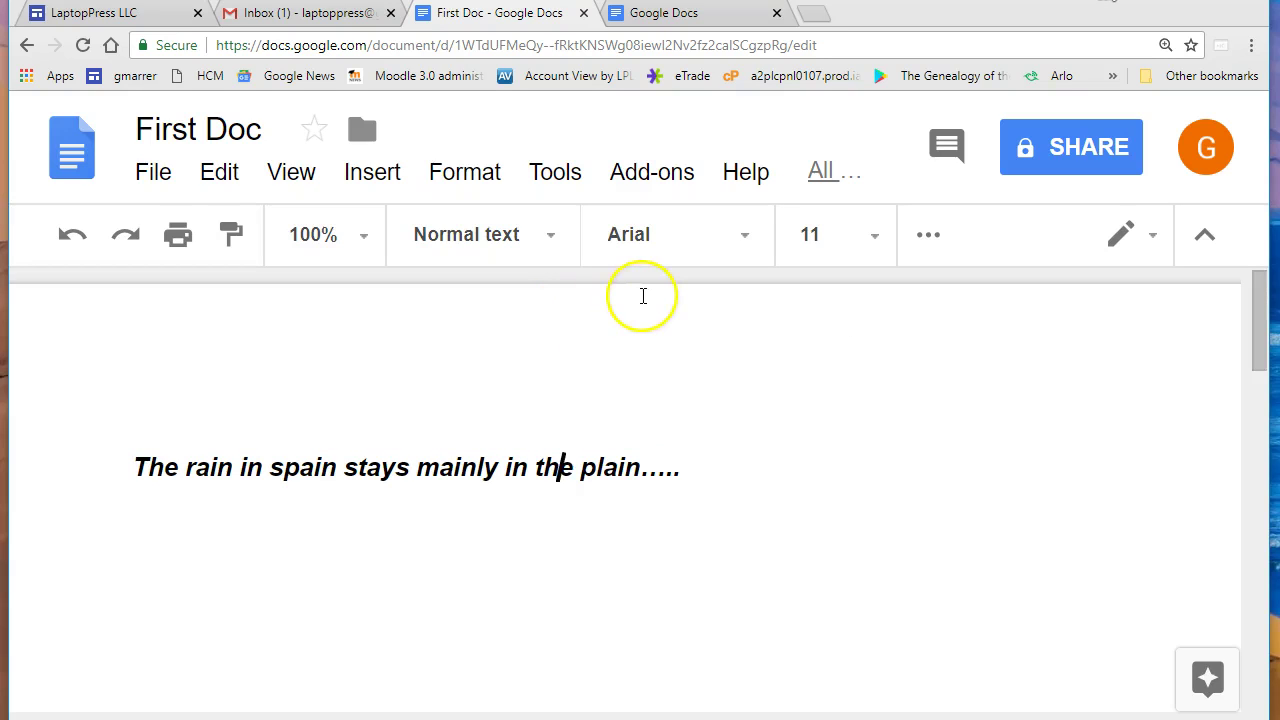
- Add a new line below the sentence with the text "slkadflaskdjfaslkj" in the Caveat font
click(757, 234)
click(723, 491)
double_click(711, 466)
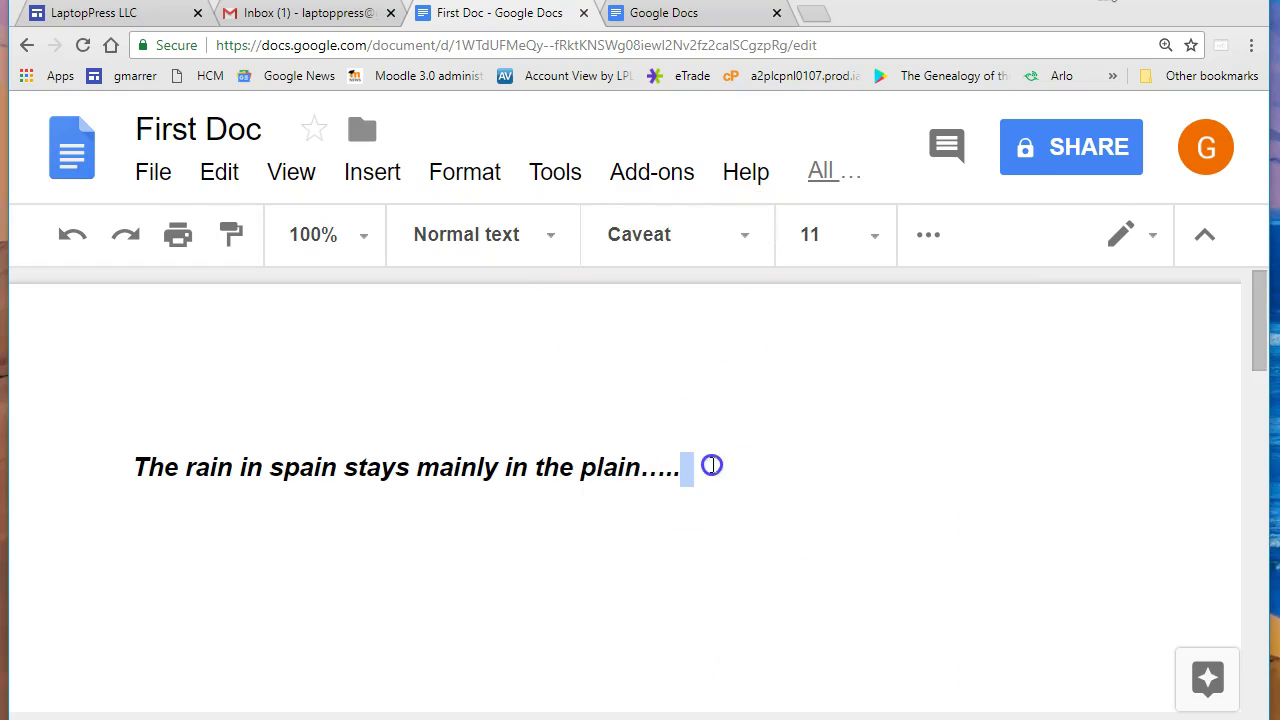
key(Return)
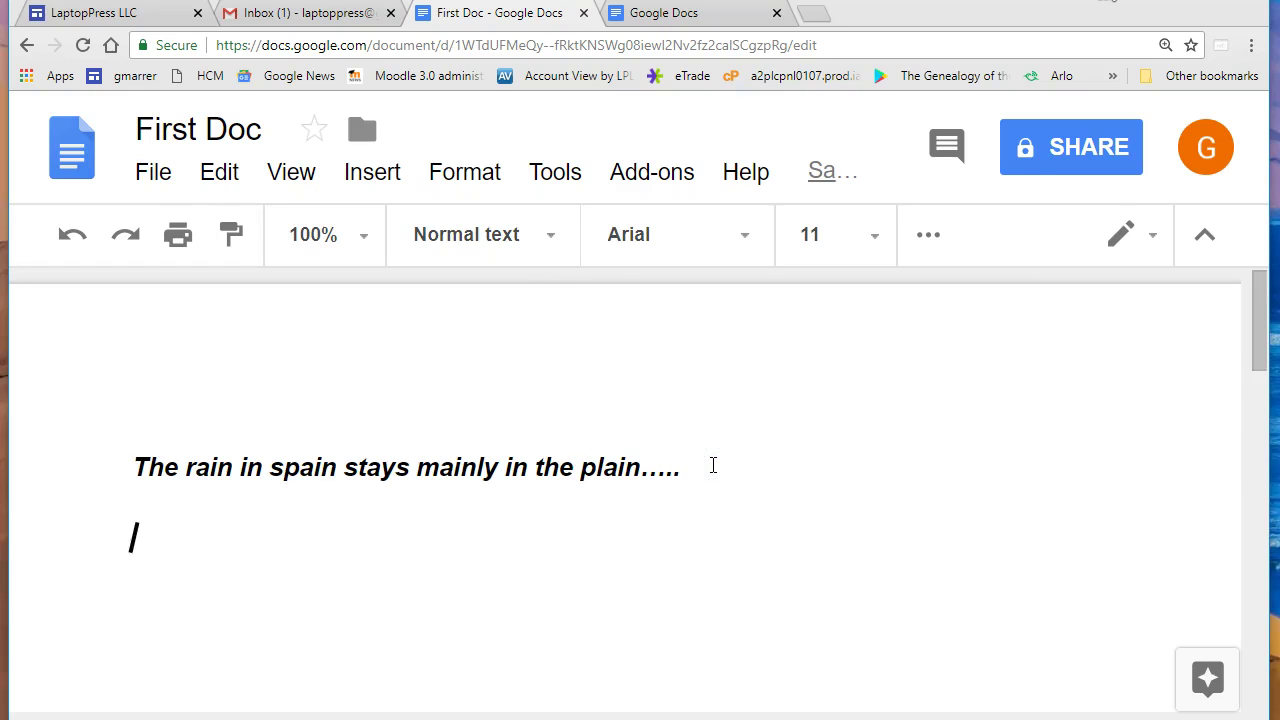
click(754, 234)
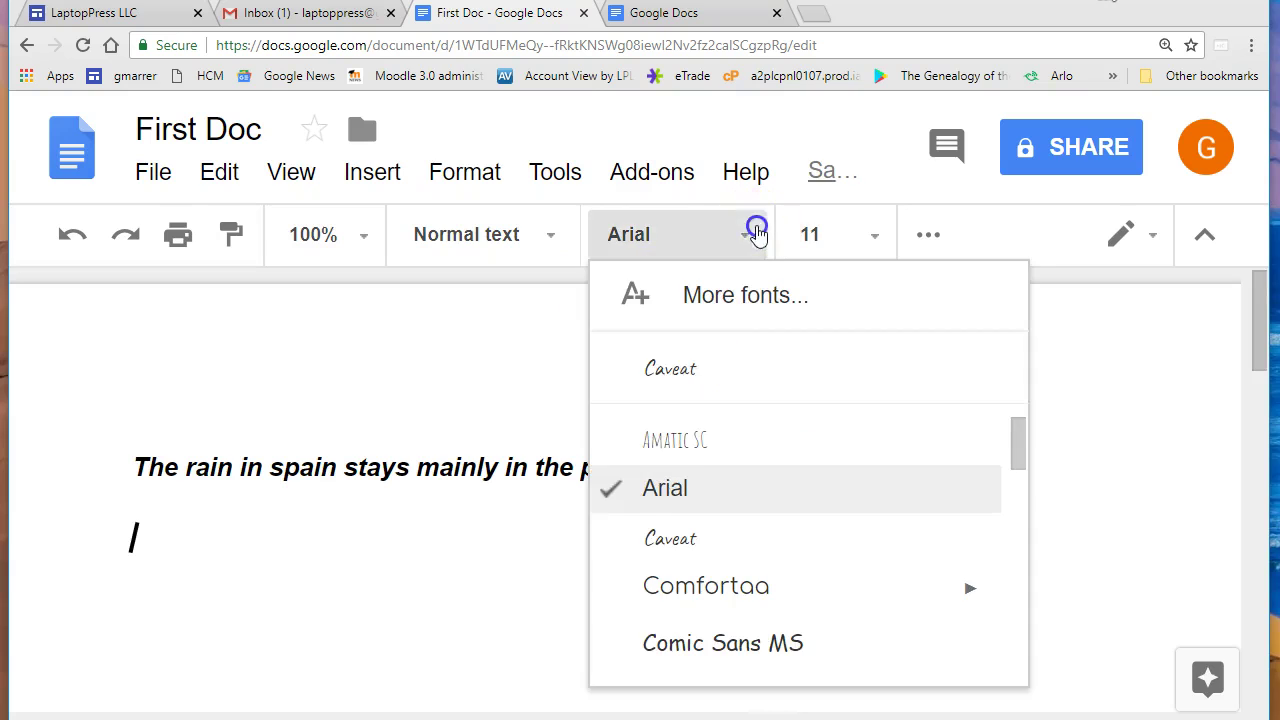
click(716, 369)
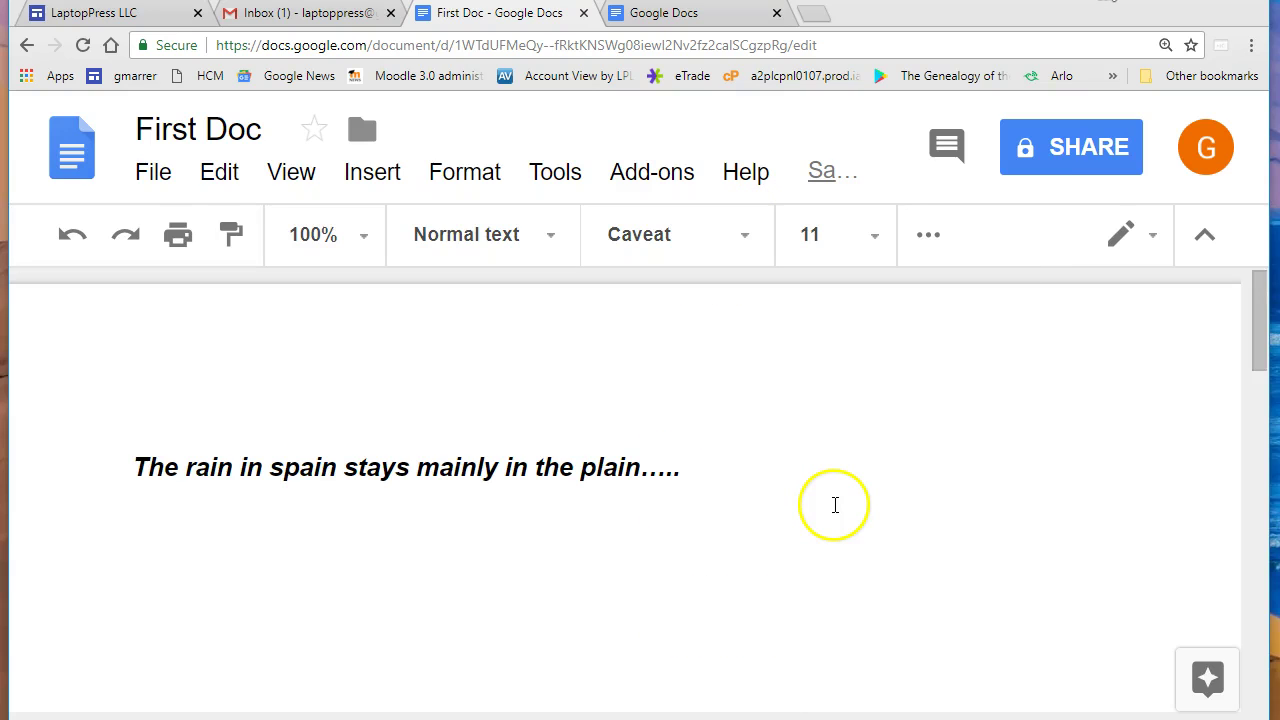
text(slkadflaskdjfaslkj)
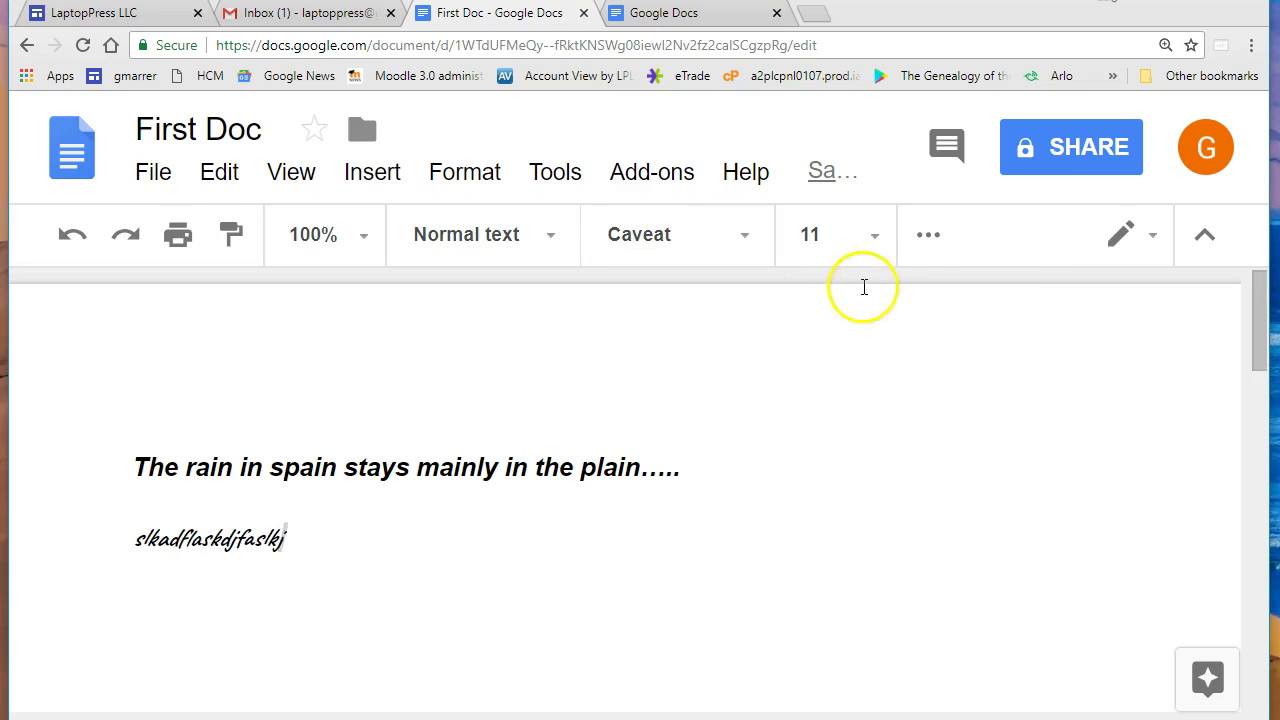
- Continue the Caveat line with "asdfasdfaf" at font size 12 and "asdfasdf" at font size 24
click(874, 236)
click(852, 484)
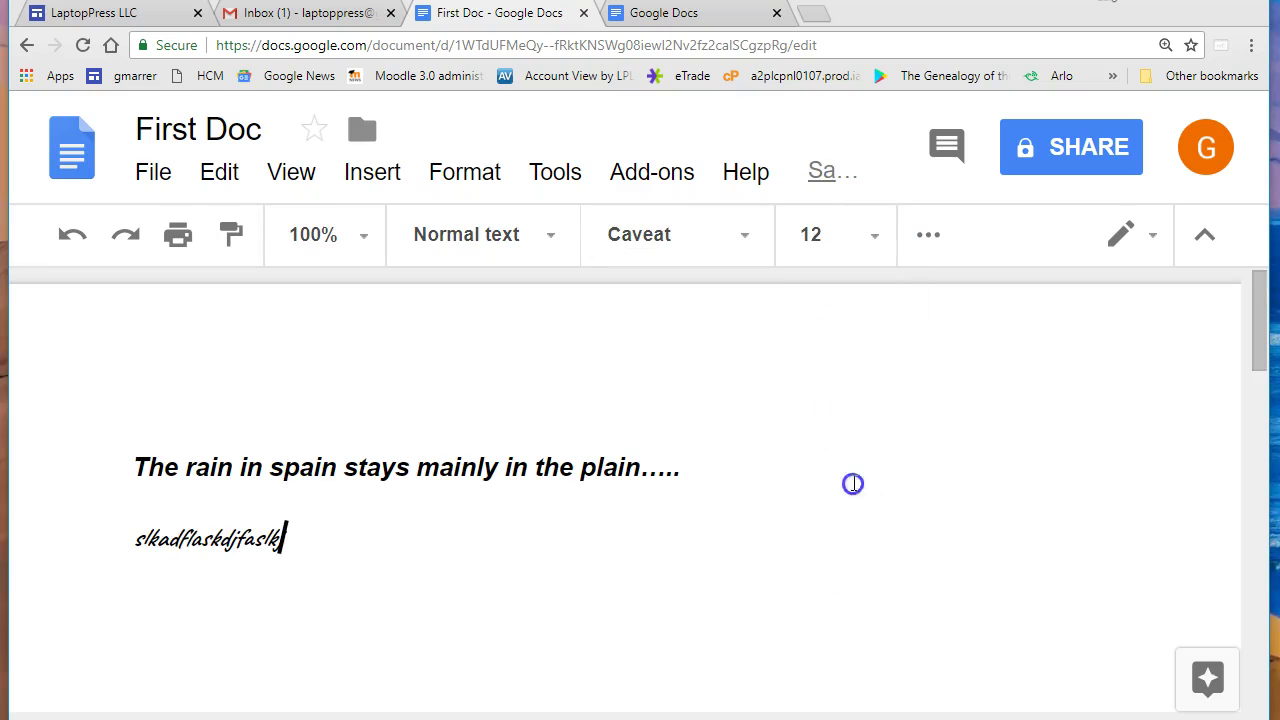
text(asdfasdfa)
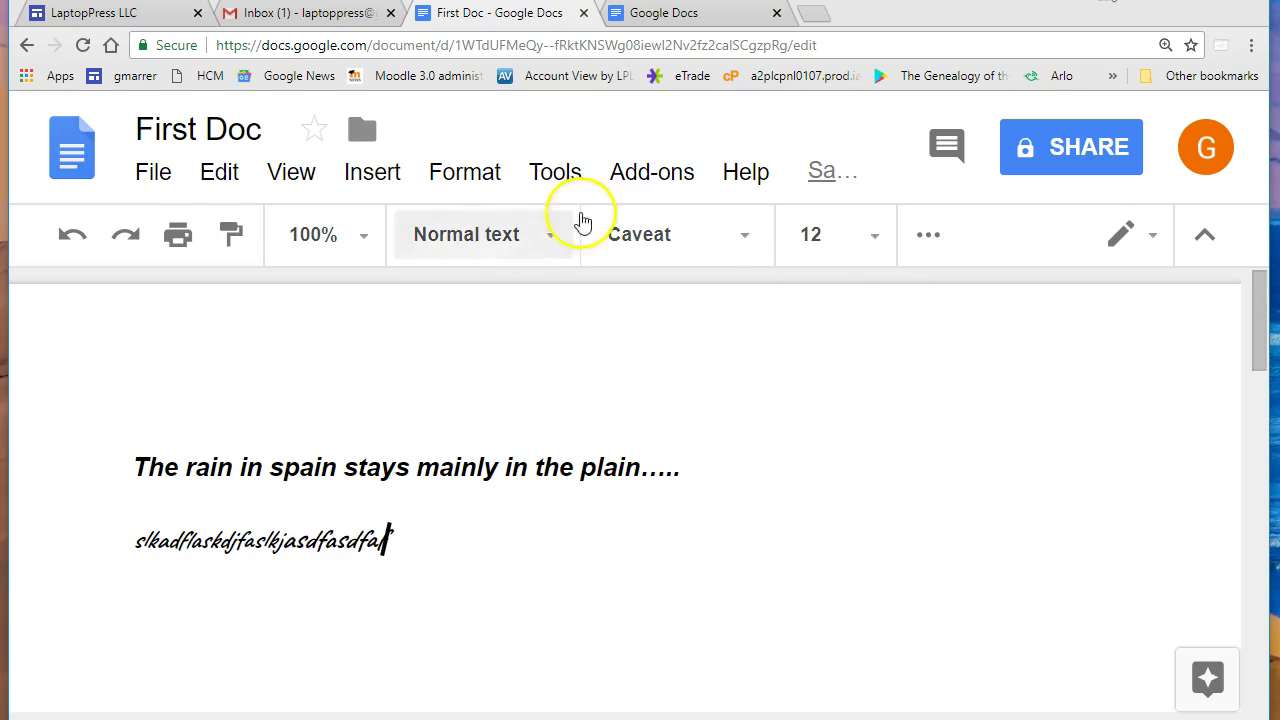
click(830, 240)
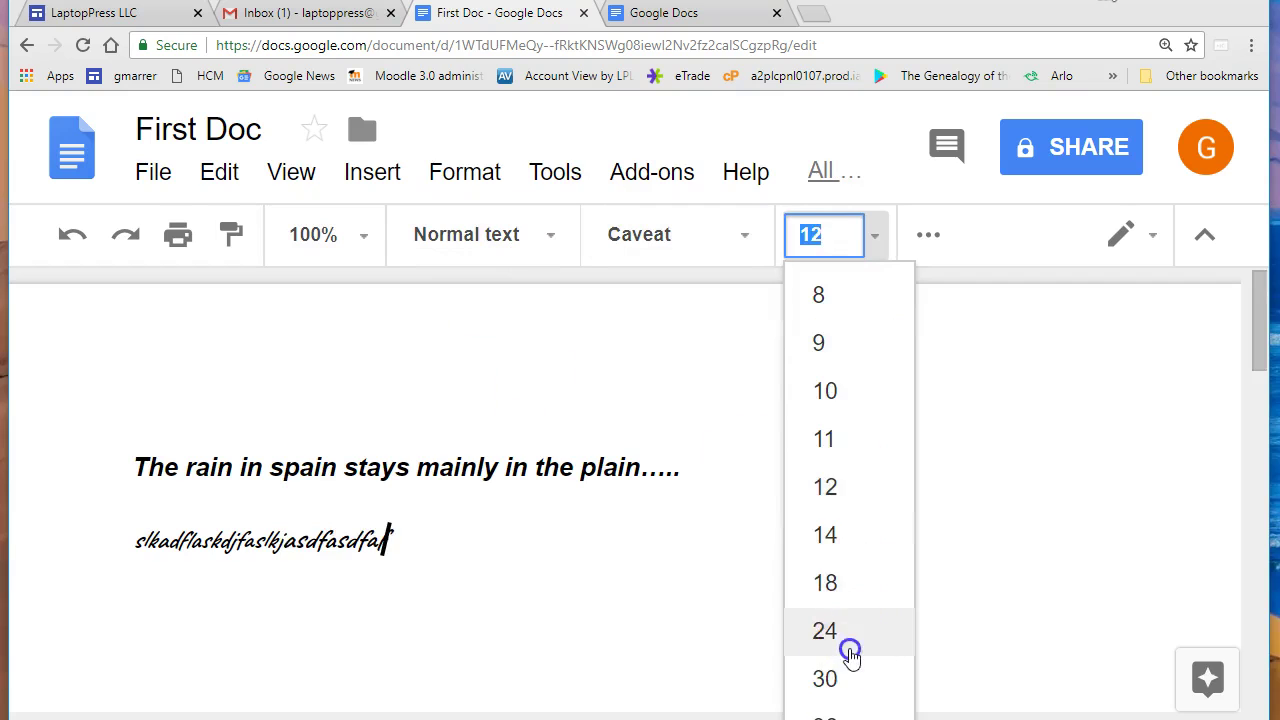
click(850, 652)
text(asdfasdf)
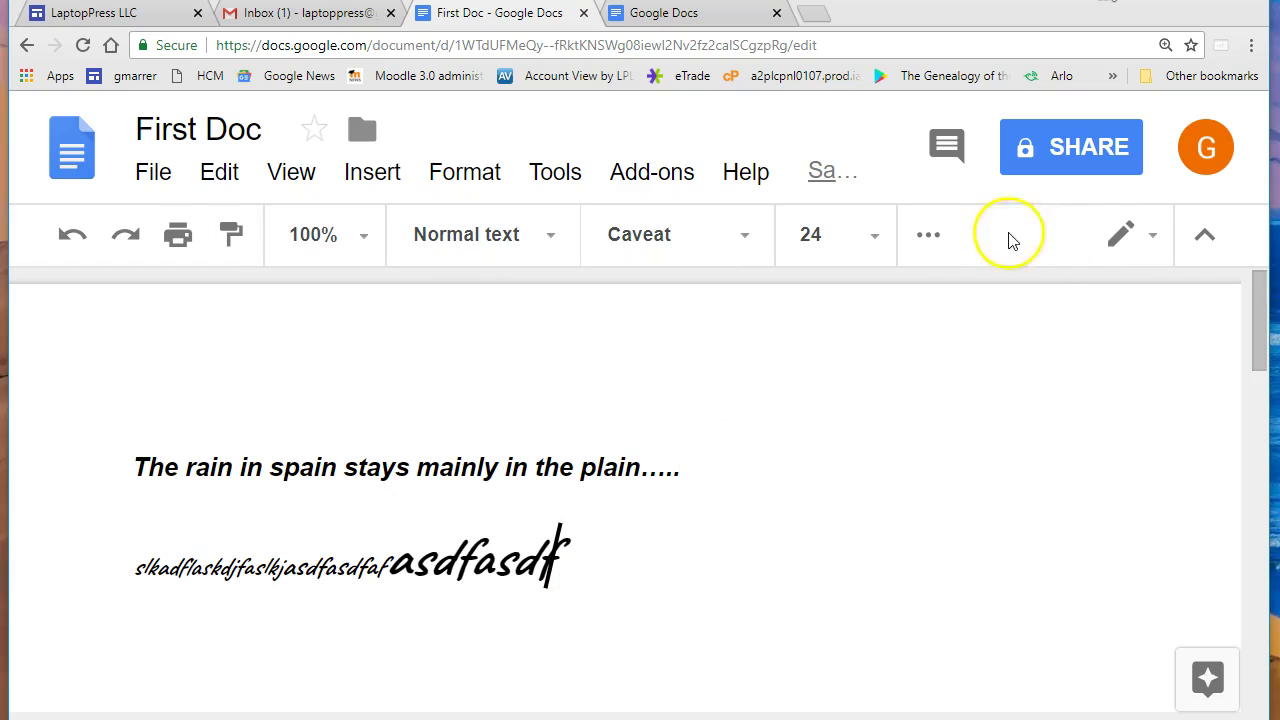
- Examine the additional formatting tools and the Editing, Suggesting and Viewing modes available for the document
click(925, 240)
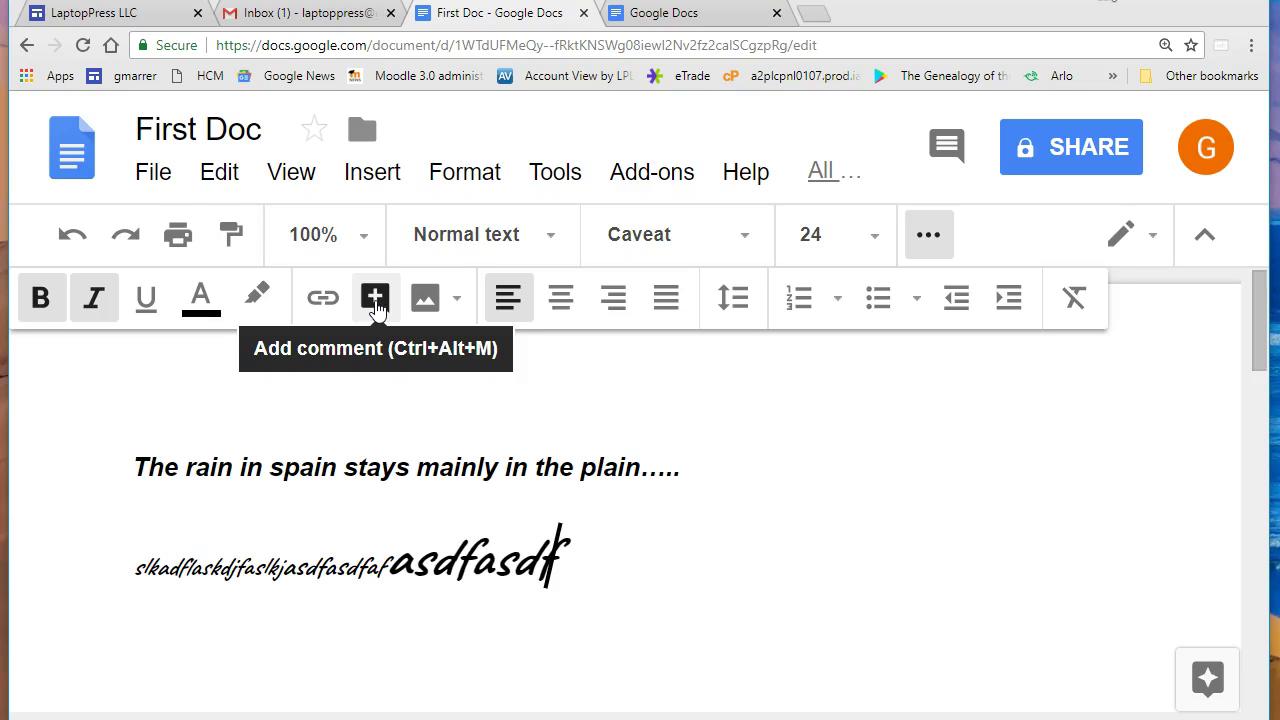
click(646, 369)
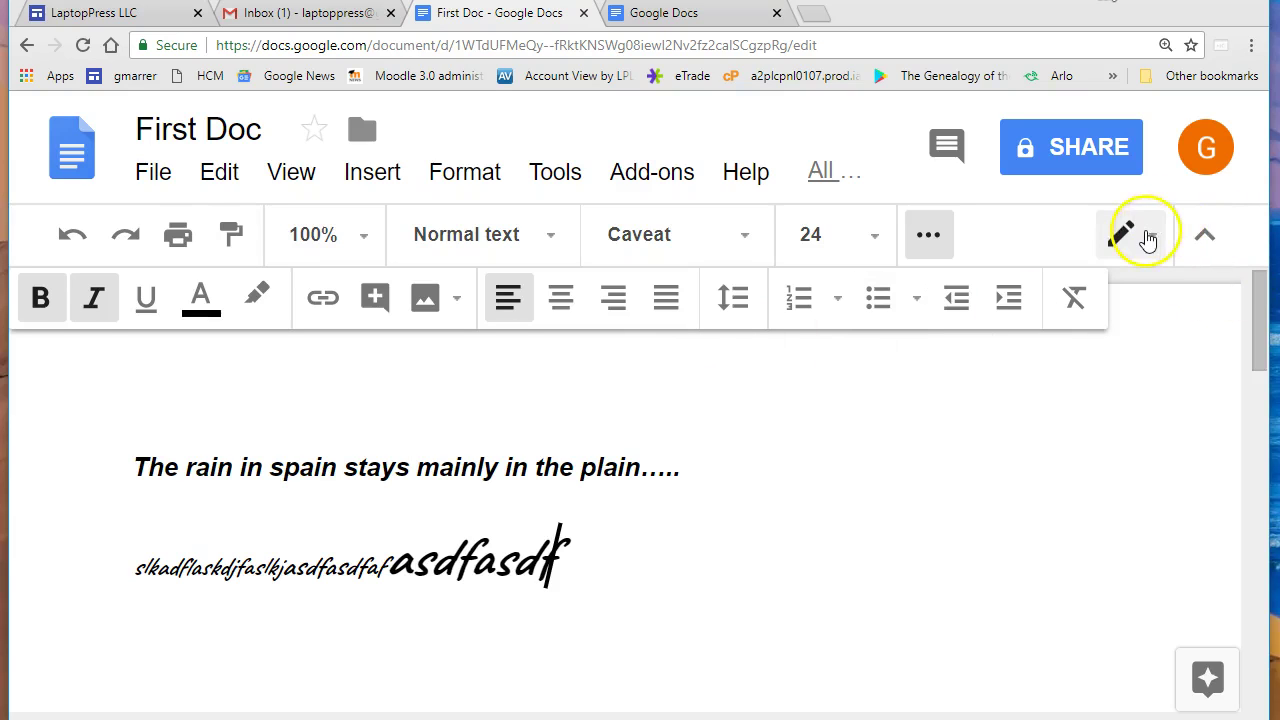
click(1143, 236)
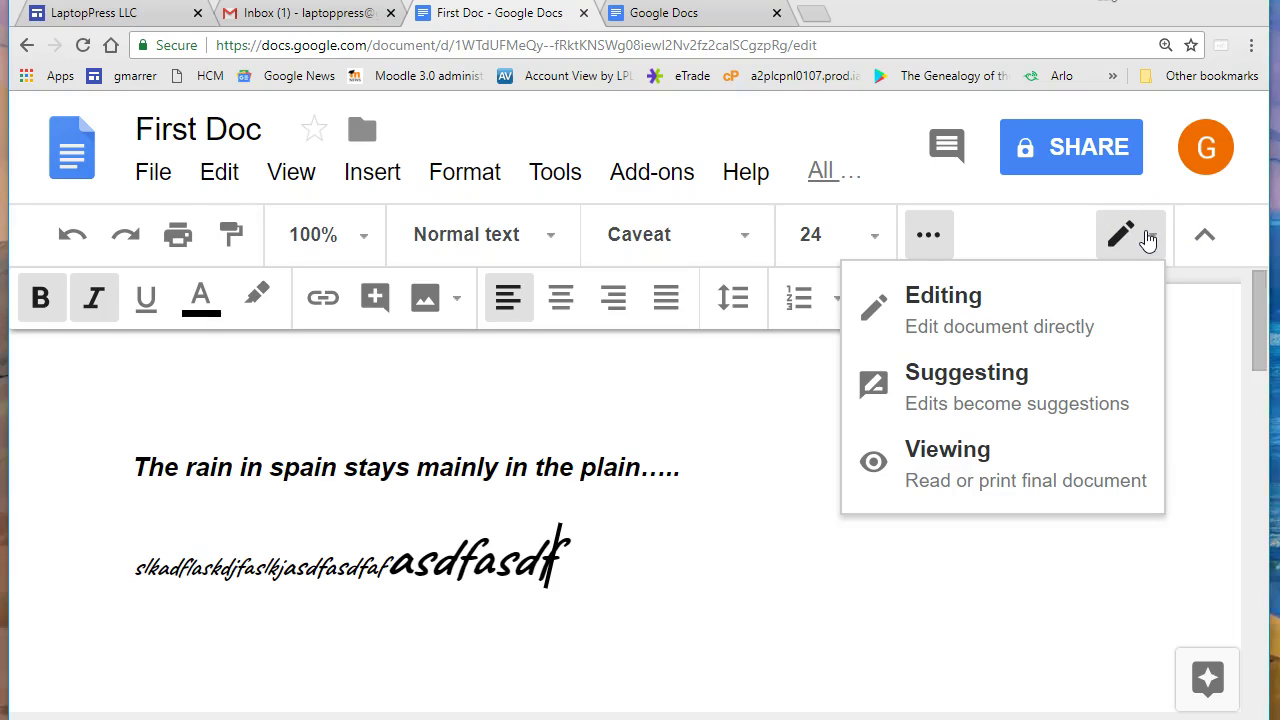
click(998, 308)
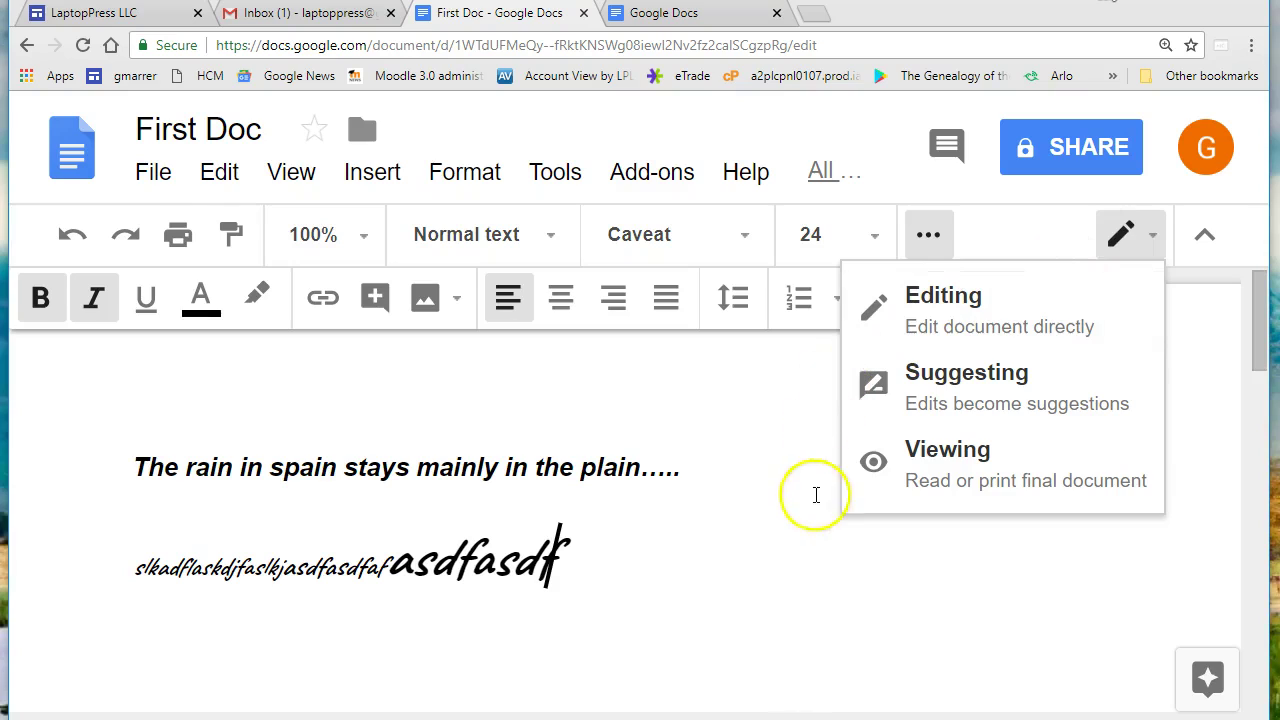
click(823, 532)
click(923, 534)
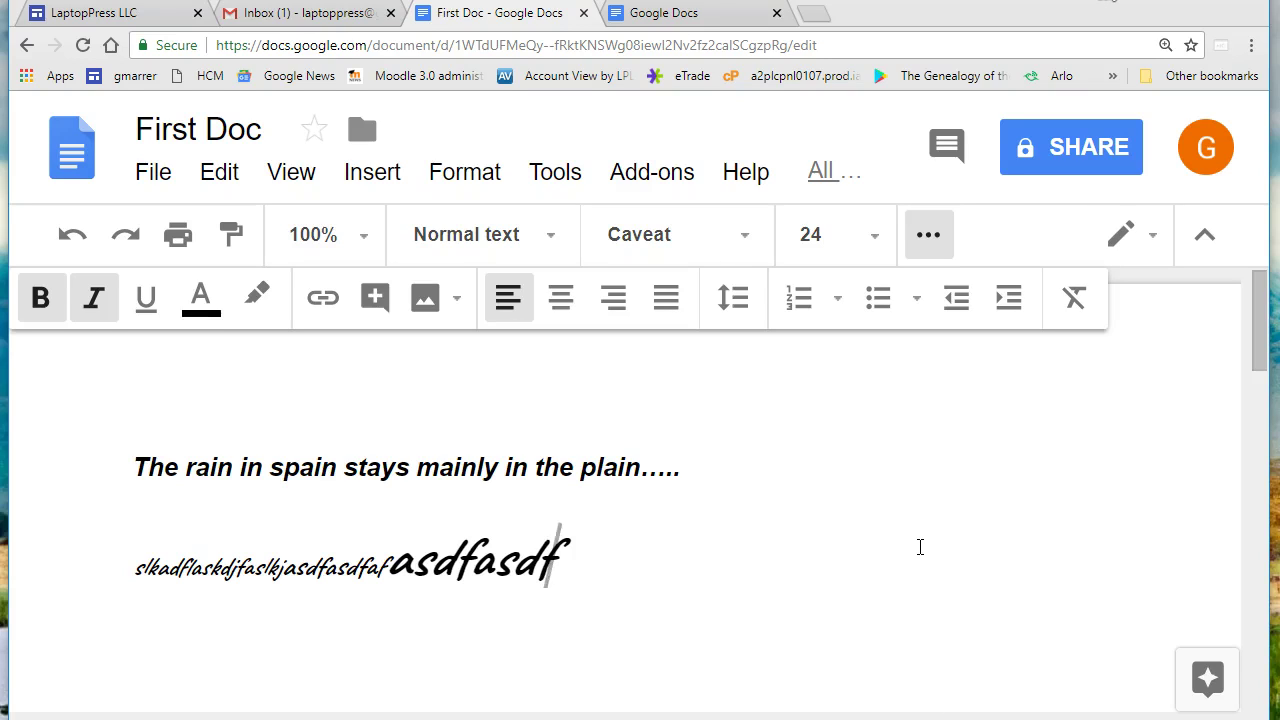
click(967, 519)
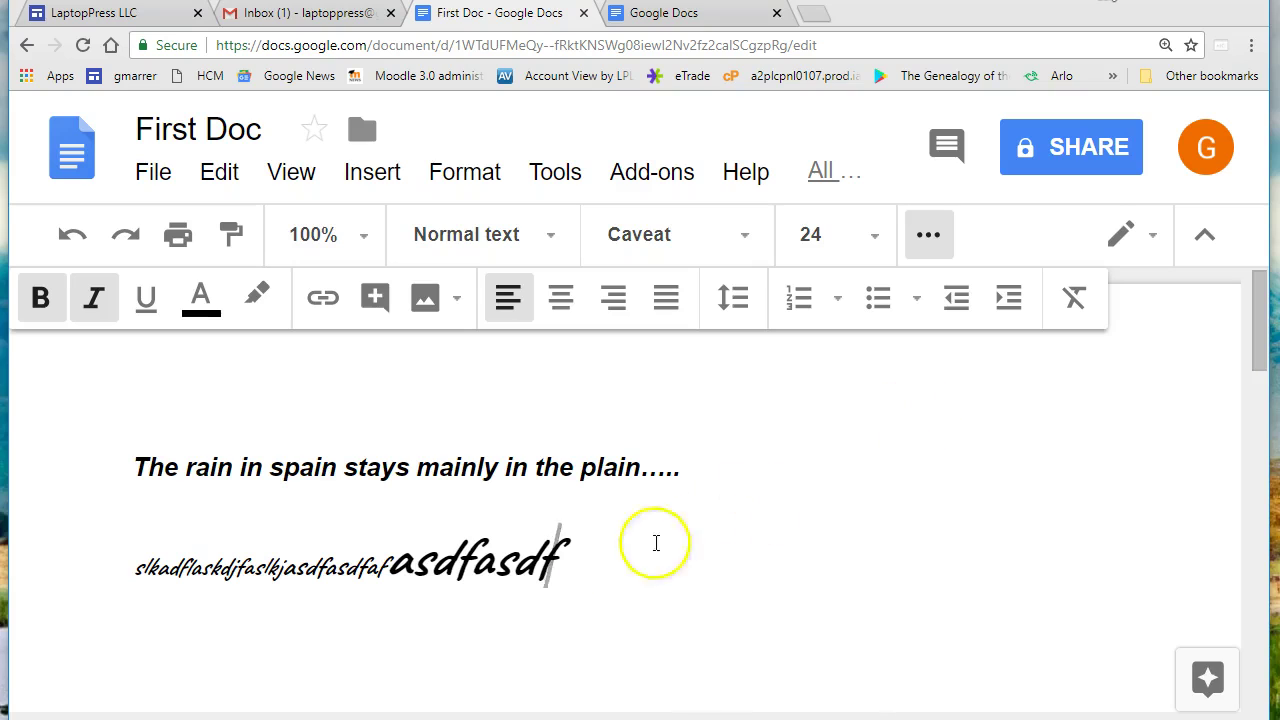
click(517, 583)
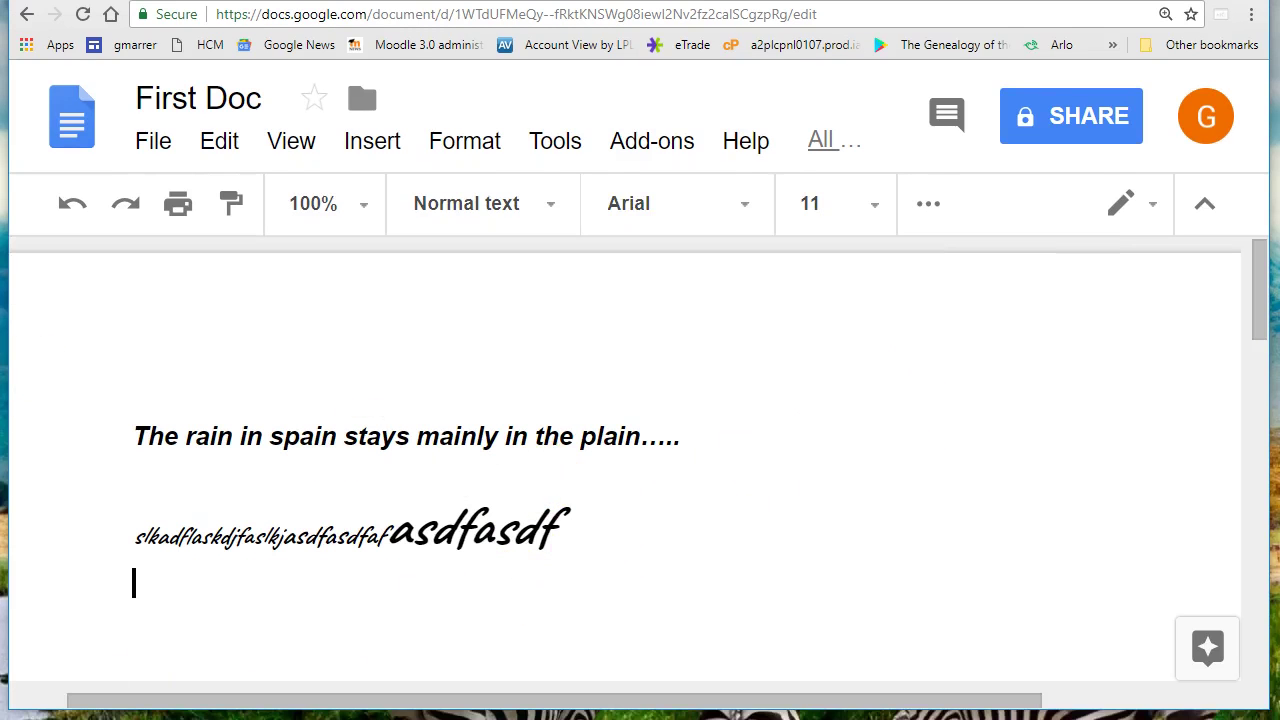
- Review the document's version history with change highlighting switched off and on again, and return to the document
click(145, 160)
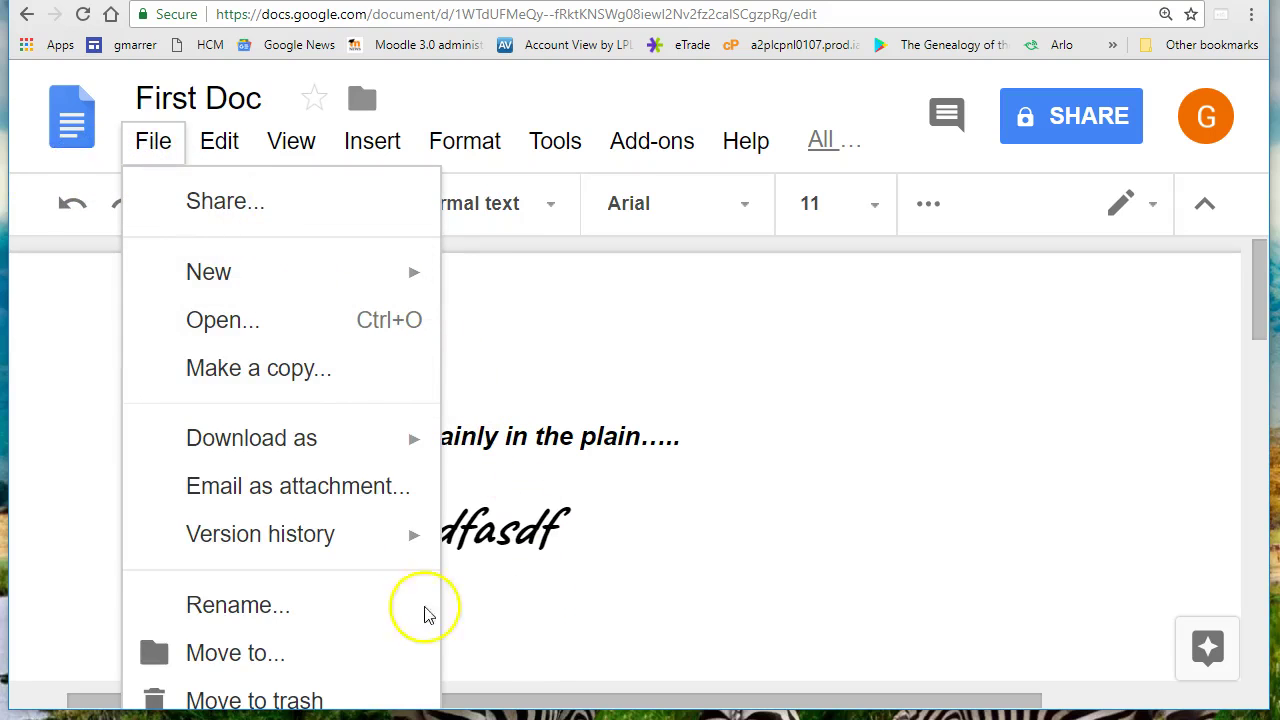
click(405, 545)
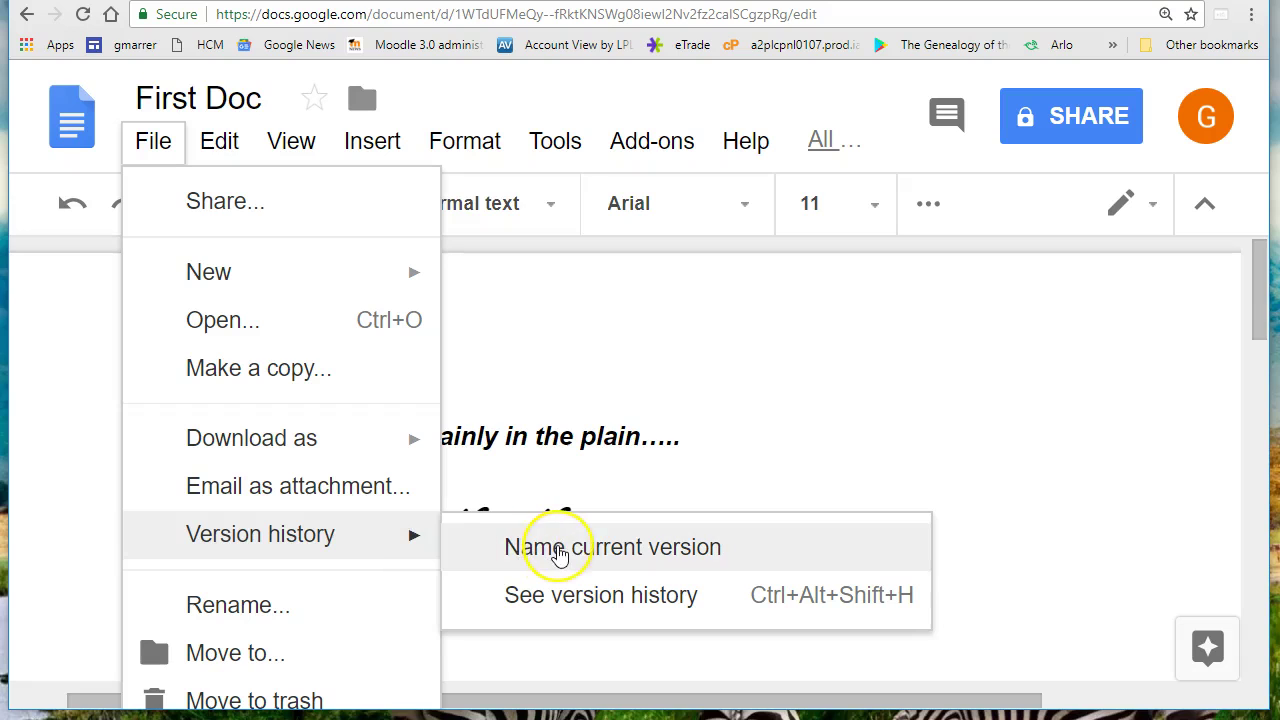
click(590, 595)
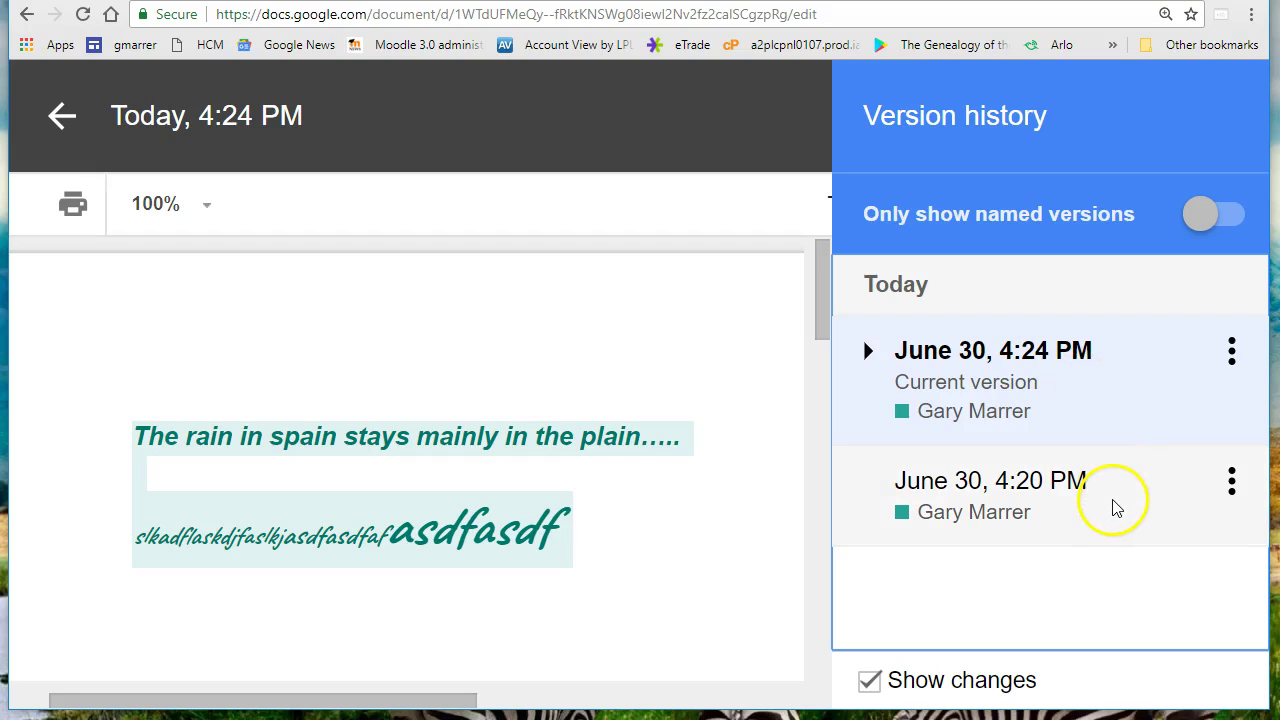
click(870, 679)
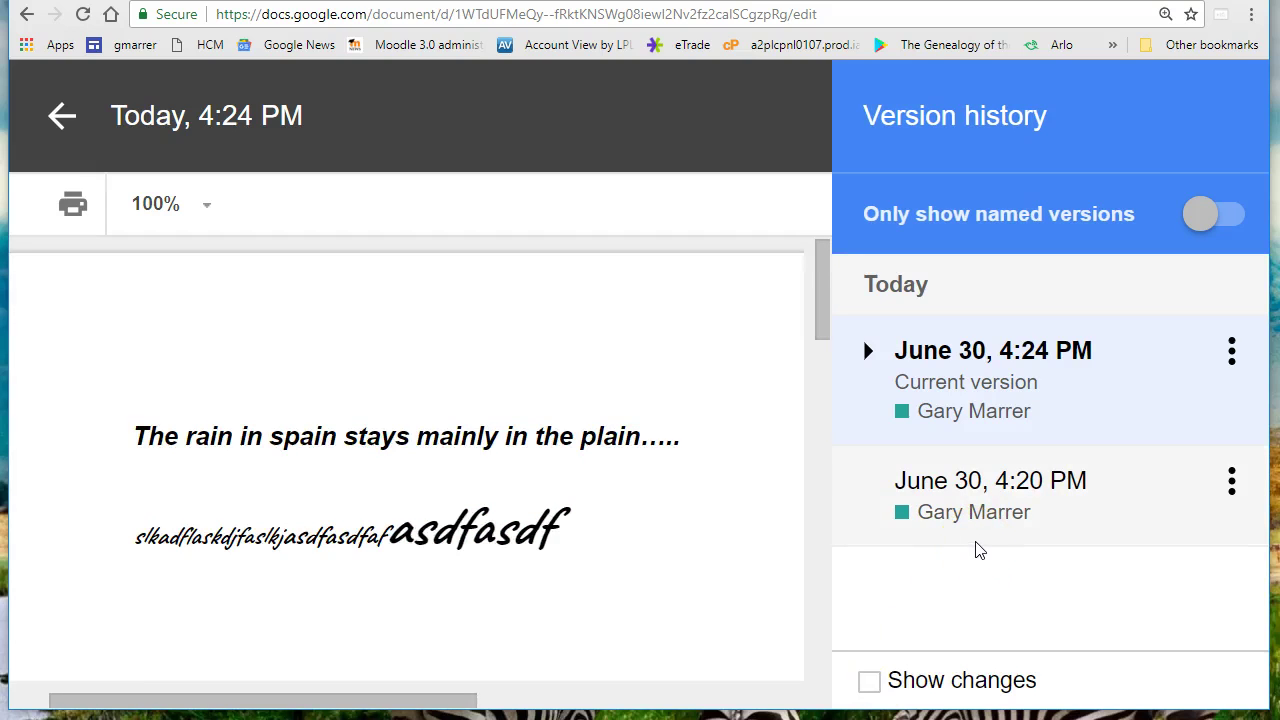
click(866, 680)
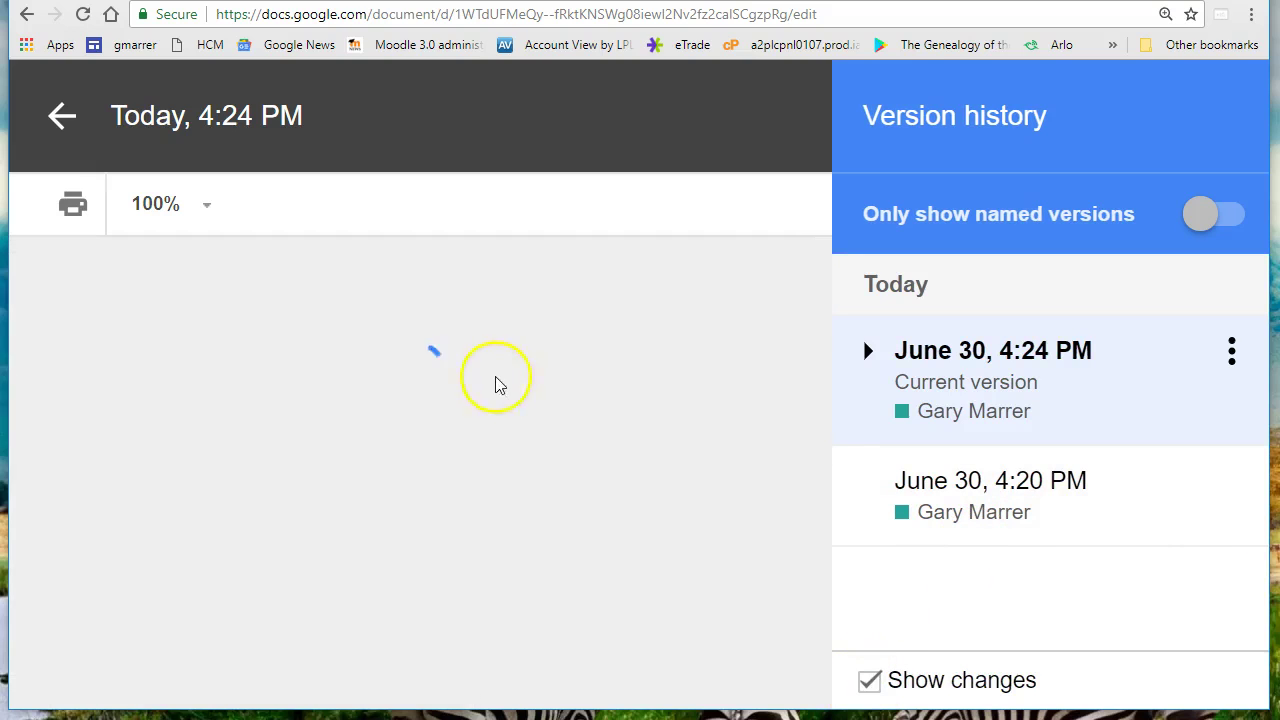
click(63, 116)
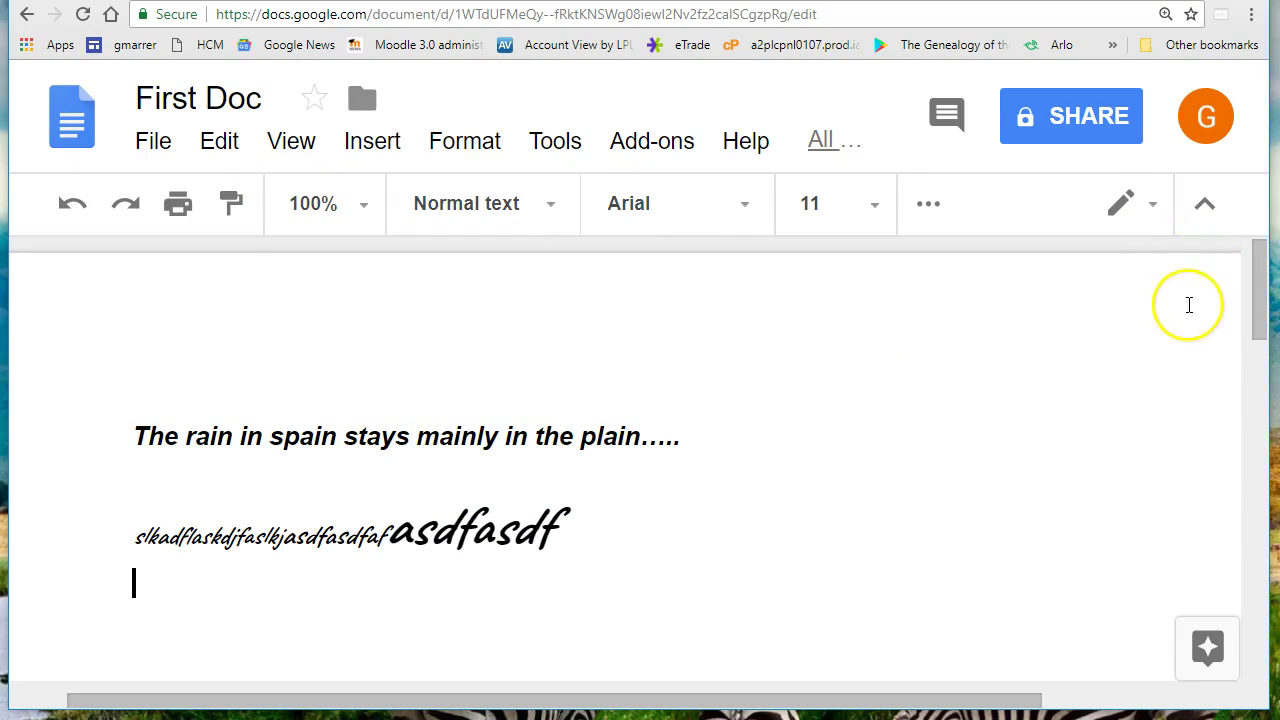
- Hide the document's title and menu header to give the page more room
click(1207, 207)
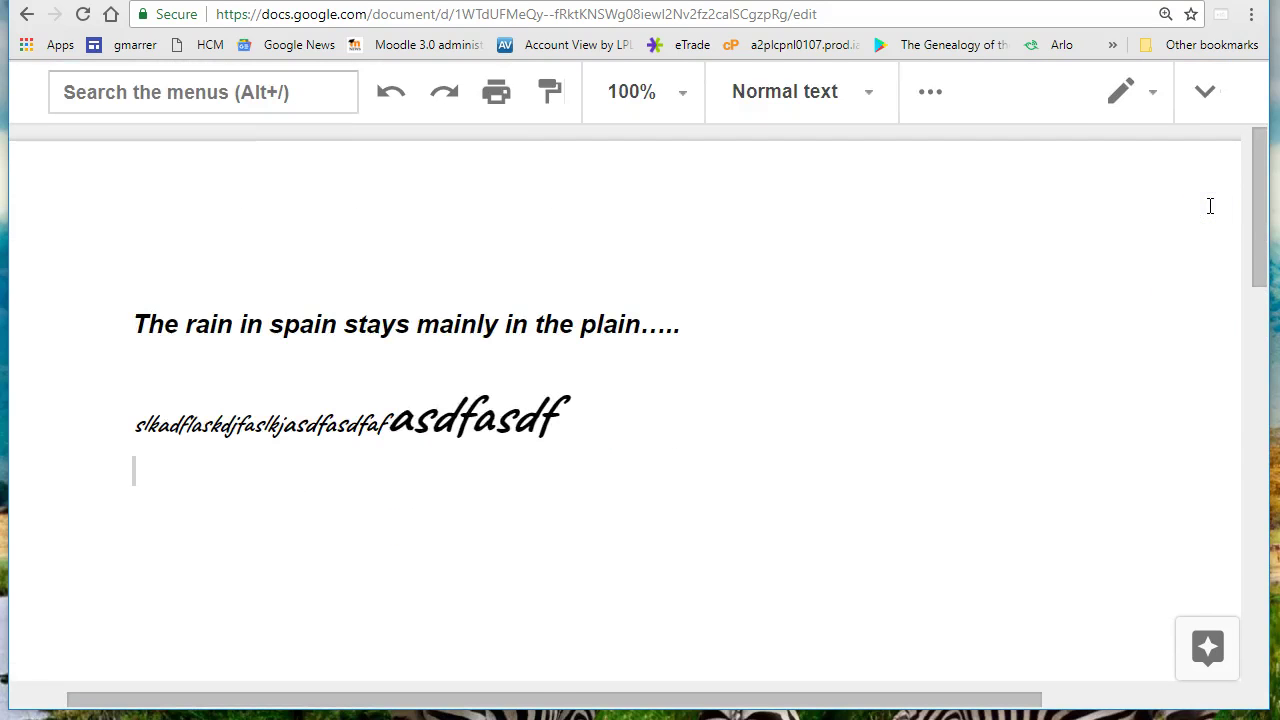
- Restore the document's title and menu header and show the additional formatting tools
click(1205, 94)
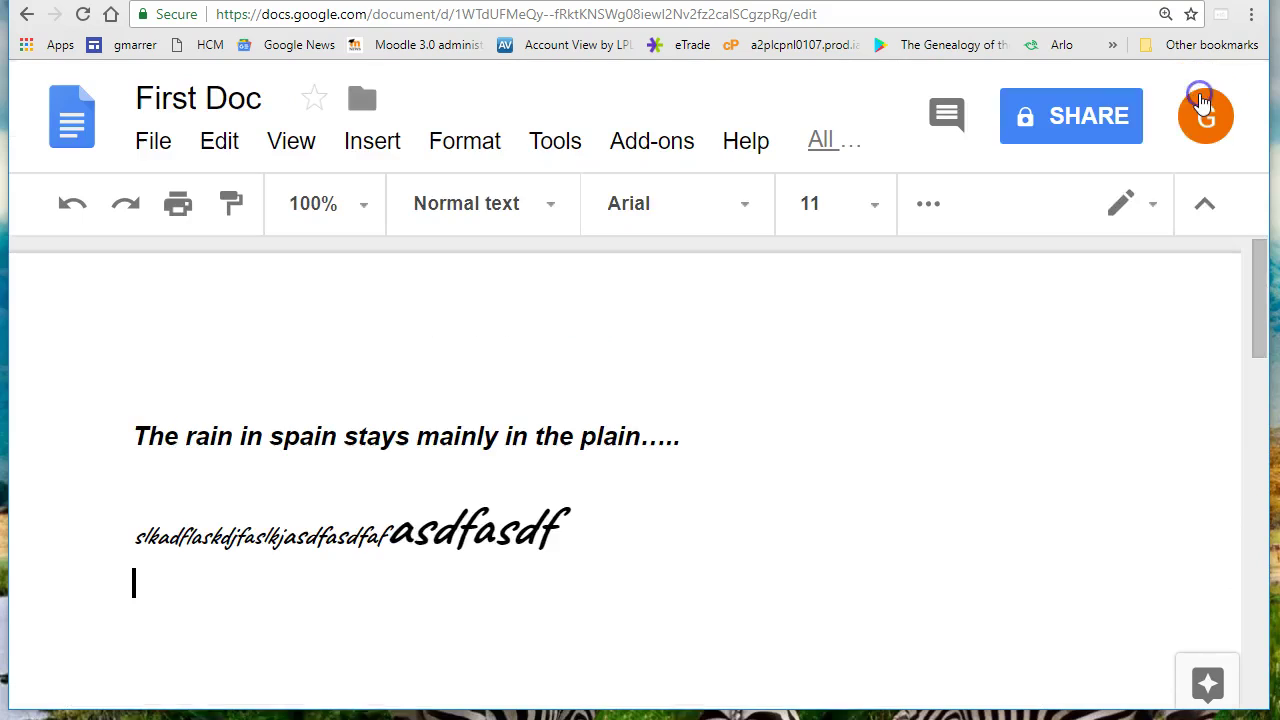
click(930, 207)
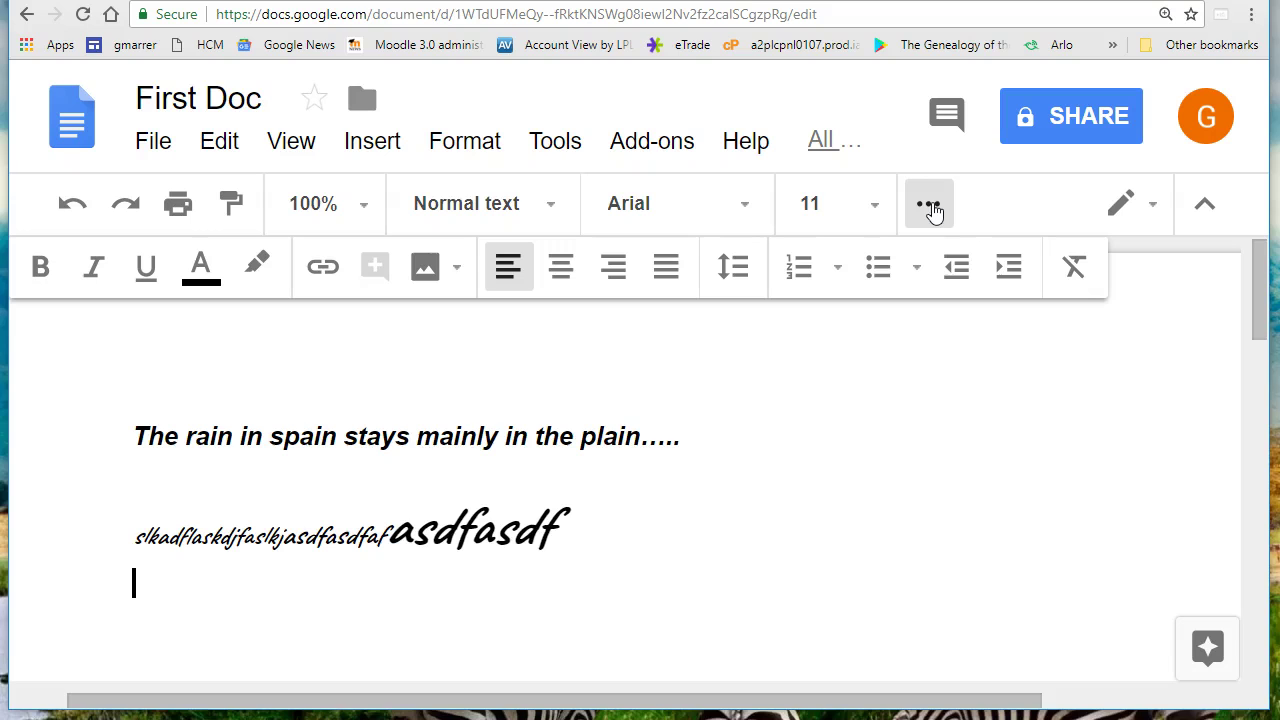
- Review the document's sharing options, including the Can edit, Can comment and Can view permissions, and close them without adding anyone
click(156, 152)
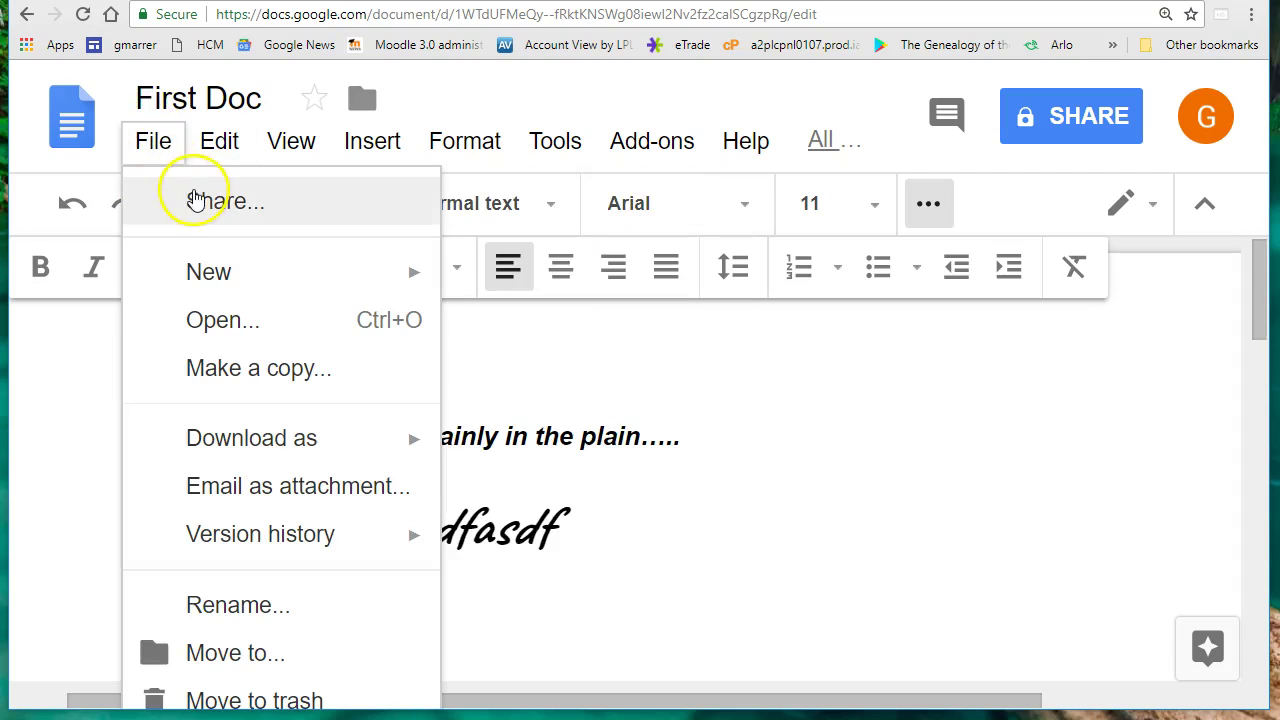
click(196, 200)
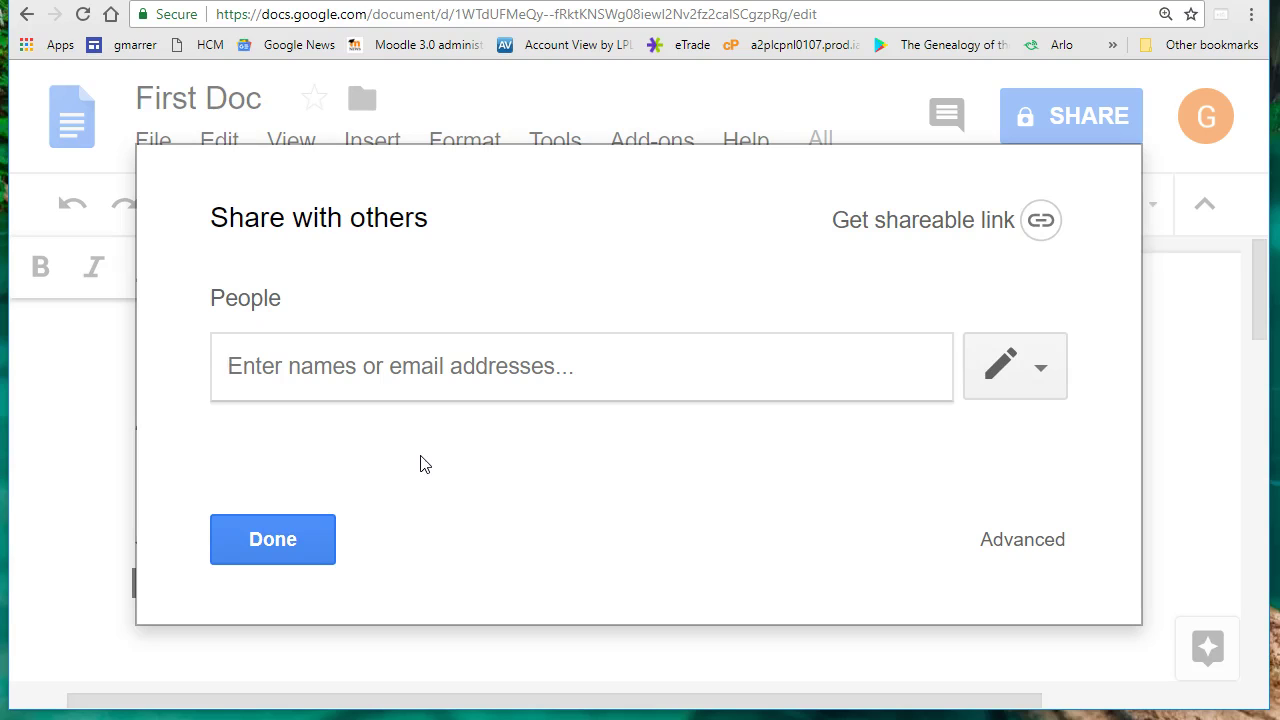
click(1000, 366)
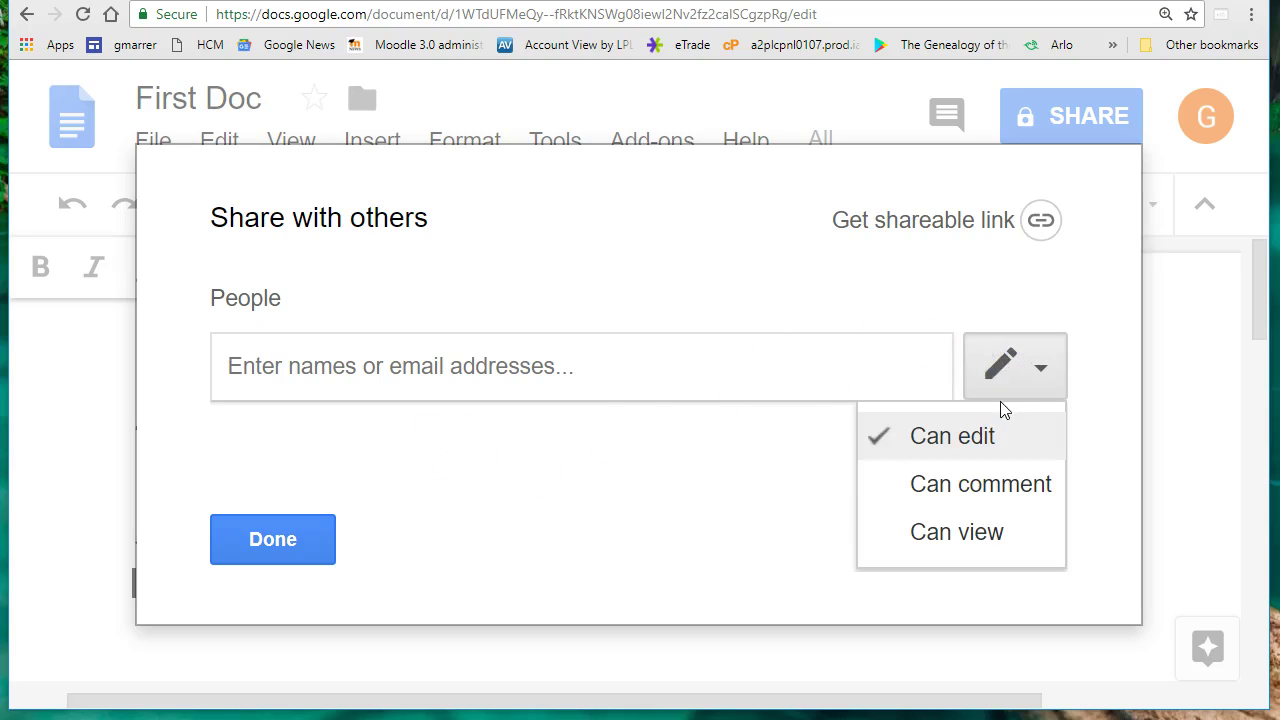
click(252, 560)
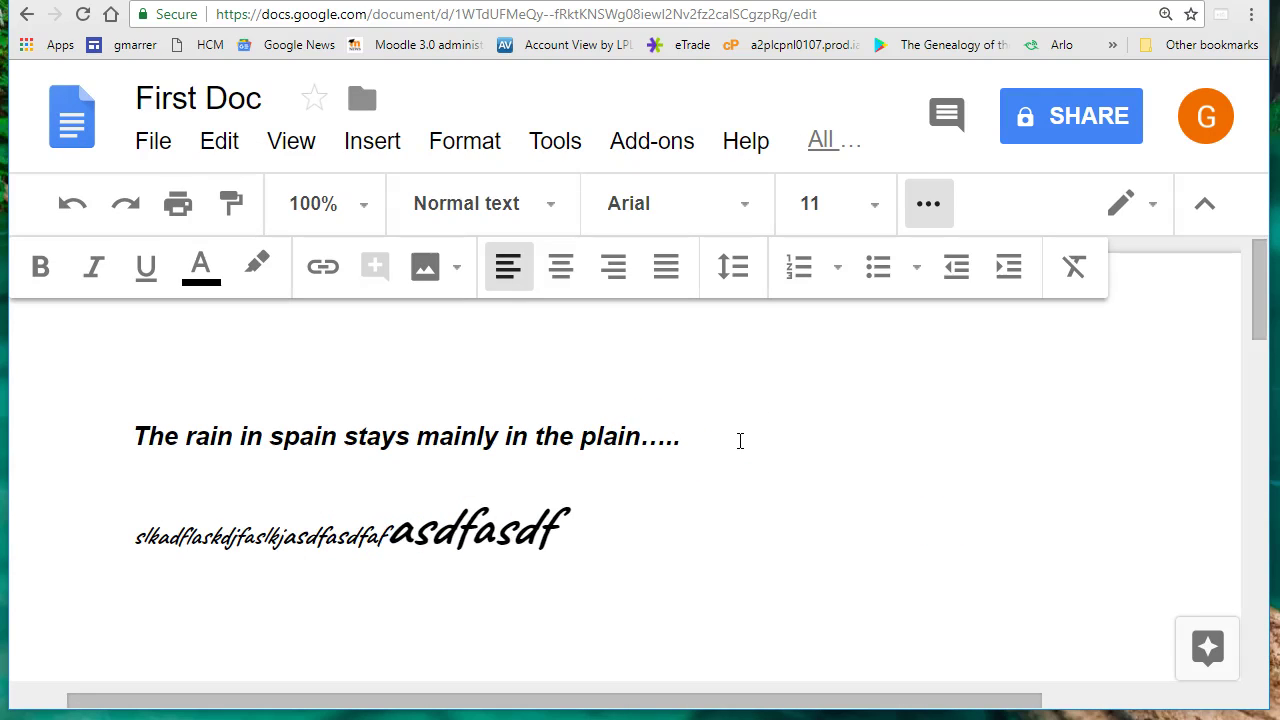
- Examine the file formats in which the document can be downloaded, without downloading it
click(820, 414)
click(157, 142)
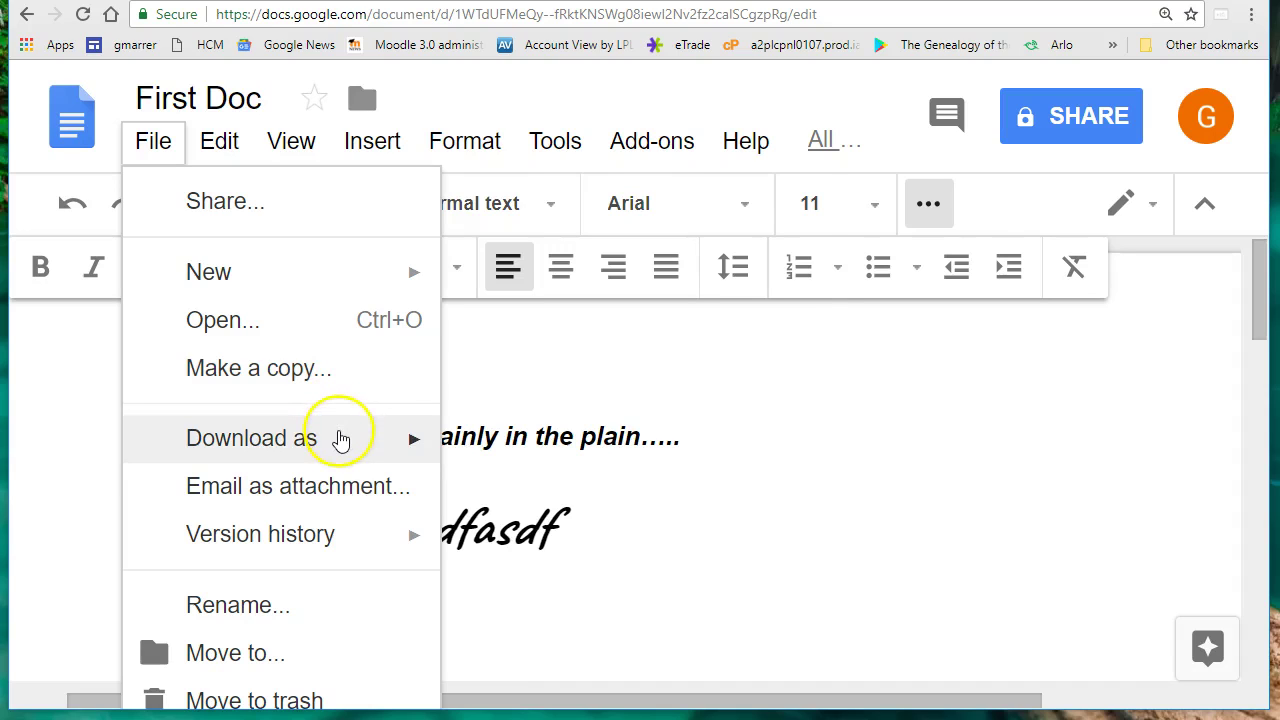
click(338, 438)
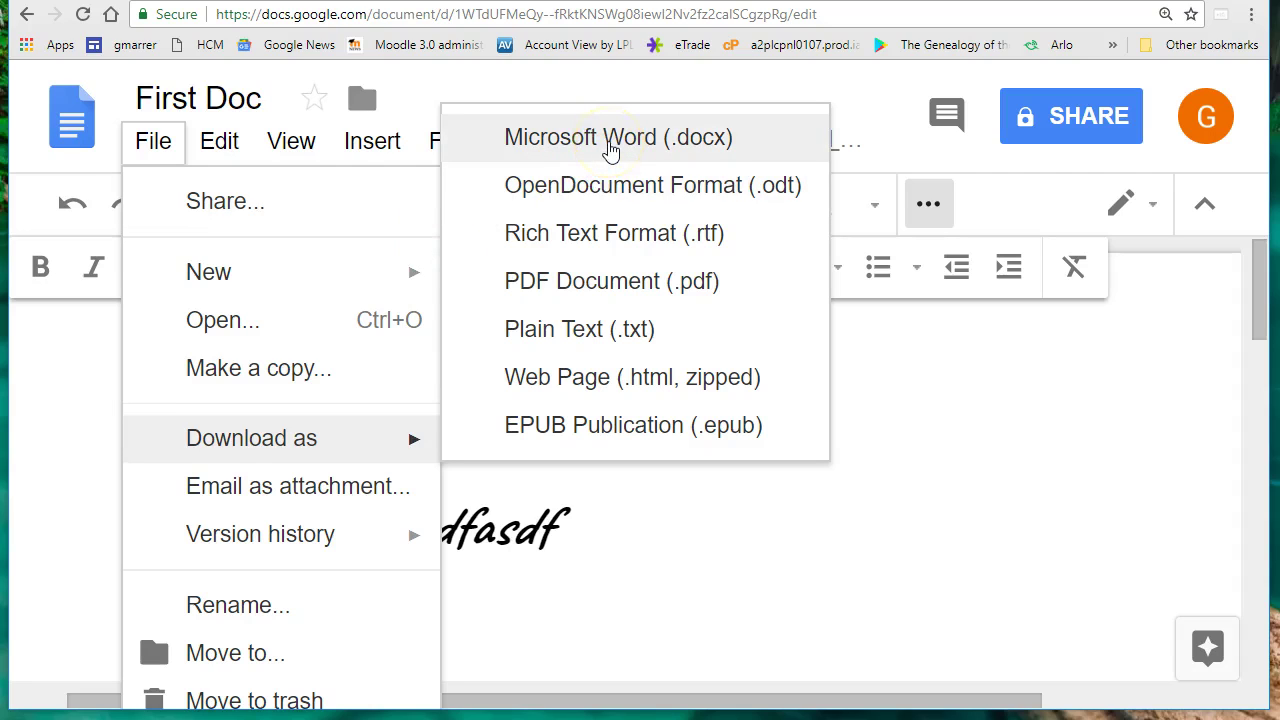
click(700, 196)
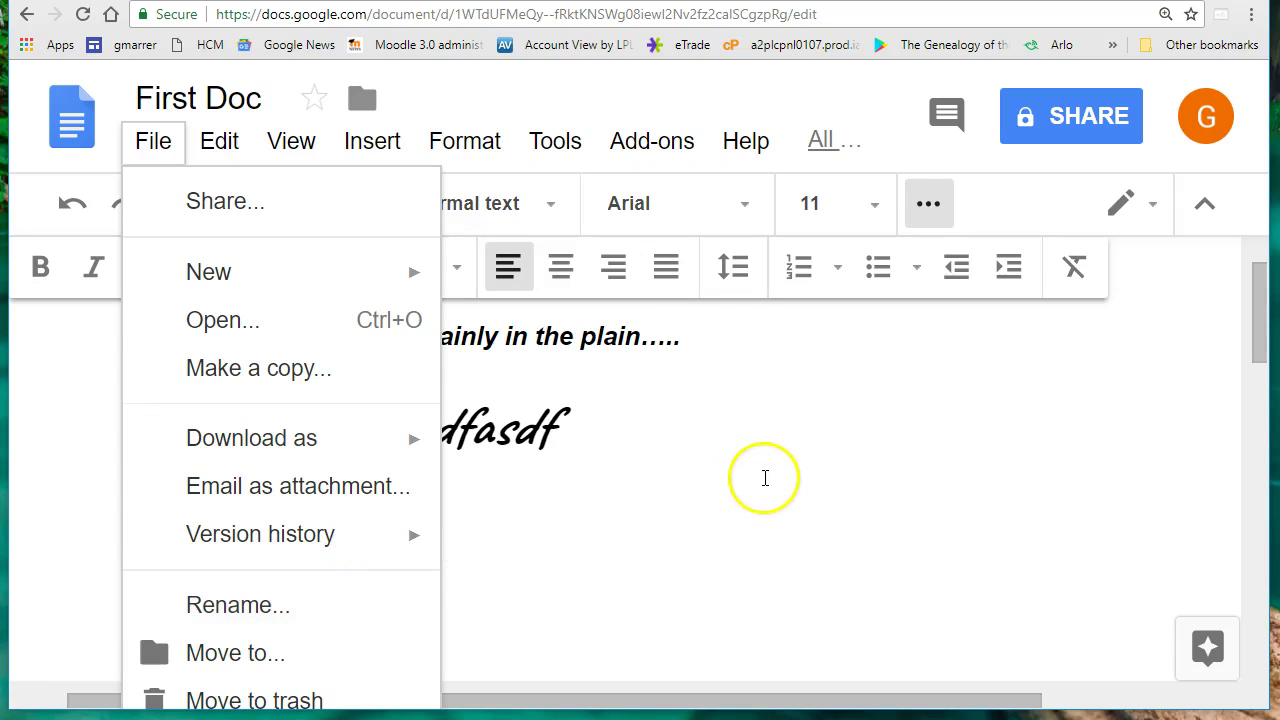
click(763, 475)
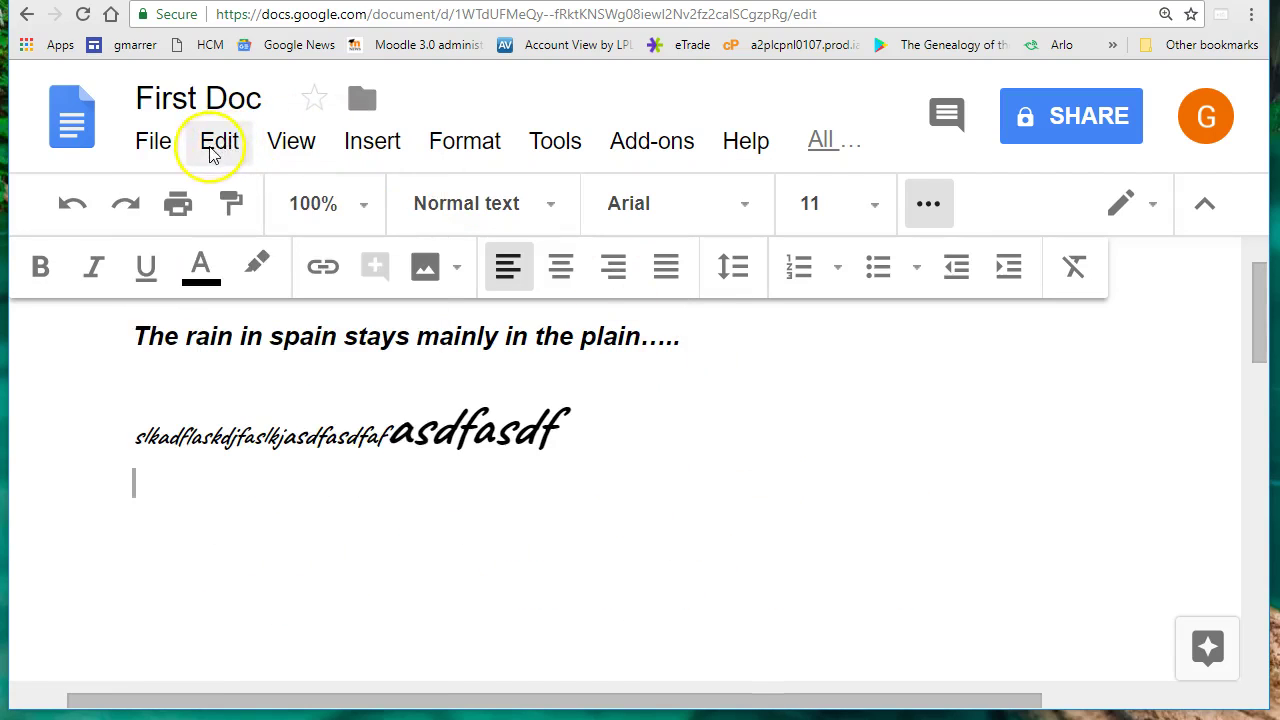
- Look through the document's view, formatting, insertion, tools, add-on and help commands, including the available image sources
click(295, 141)
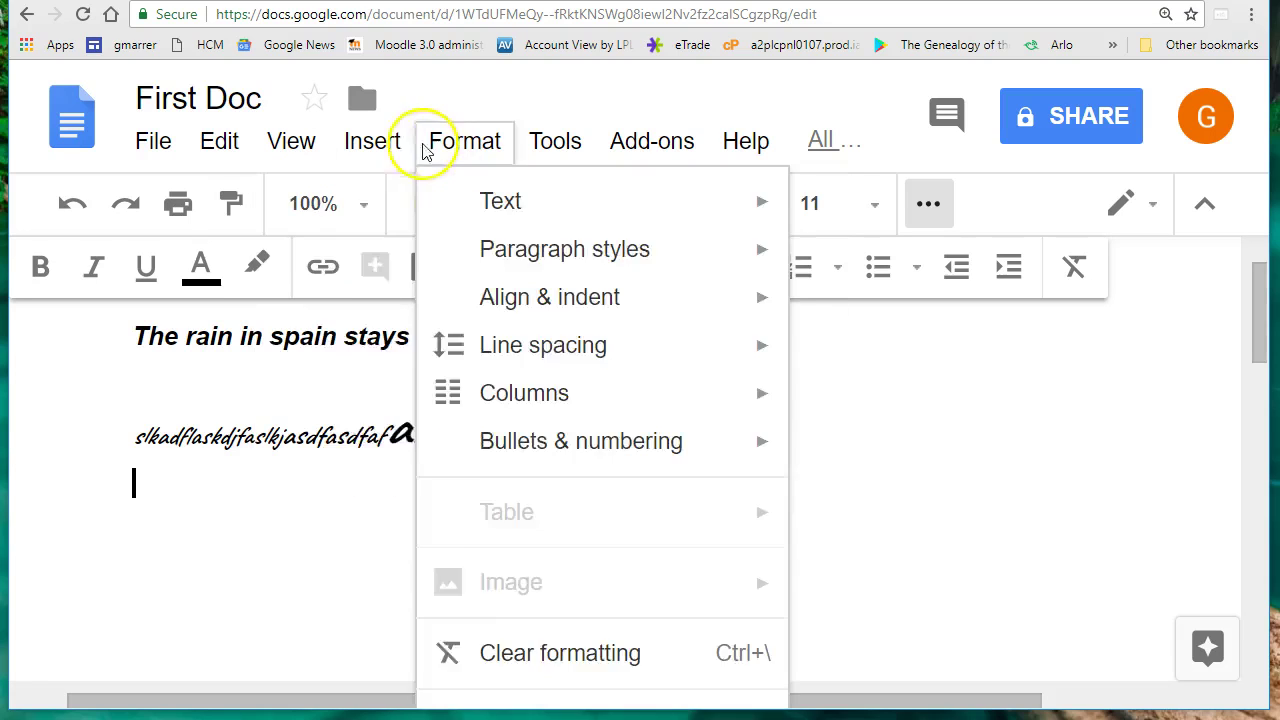
click(422, 150)
click(380, 141)
mouse_move(458, 205)
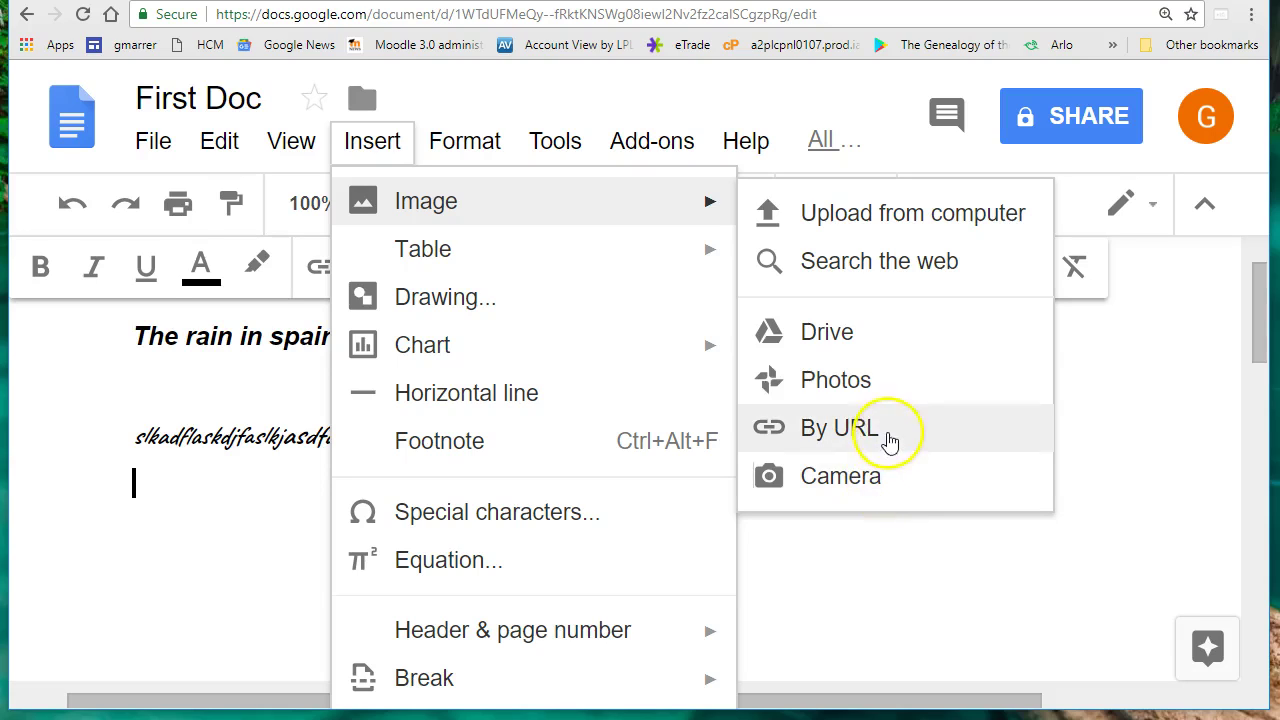
click(694, 391)
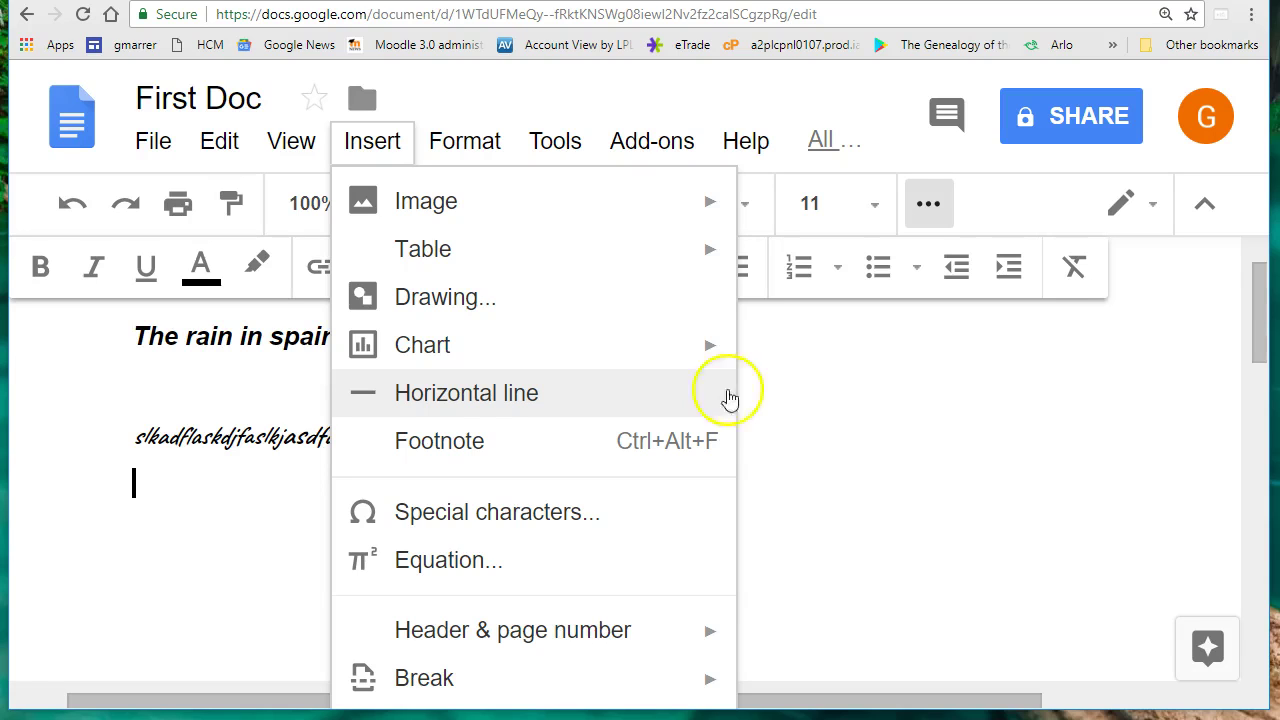
scroll(729, 394, down, 3)
click(470, 145)
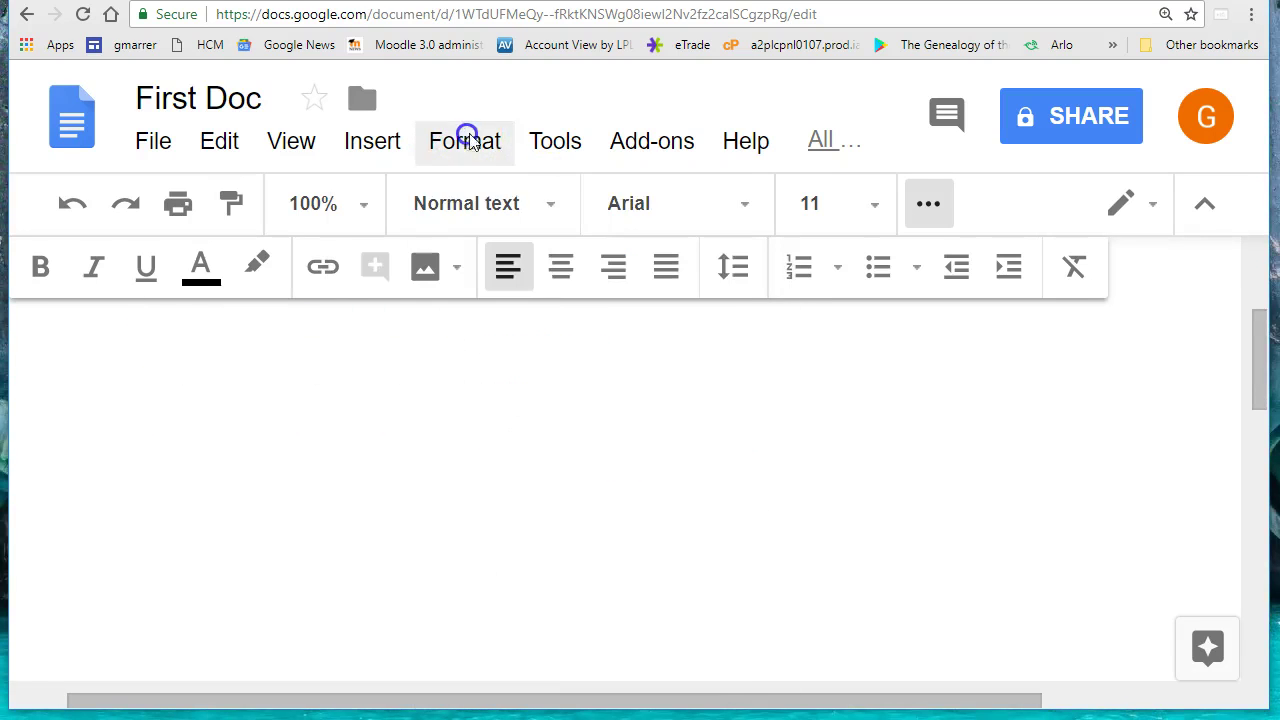
click(553, 137)
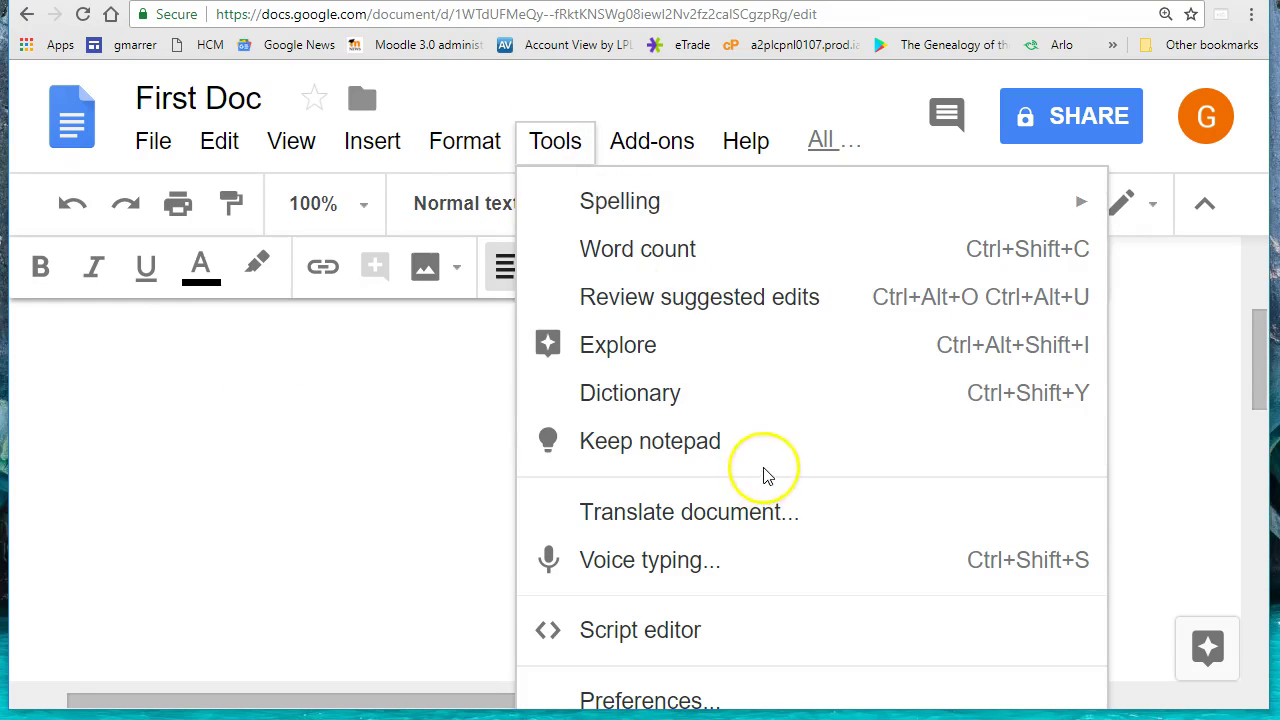
mouse_move(754, 143)
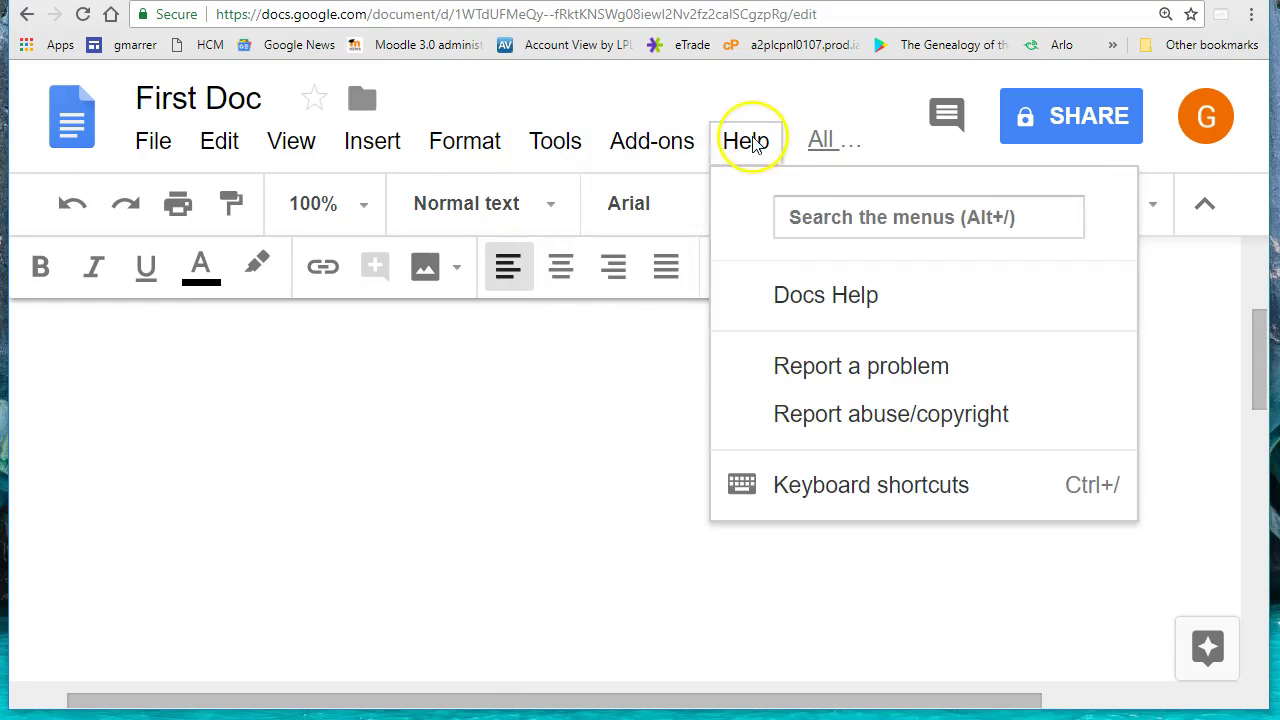
click(490, 397)
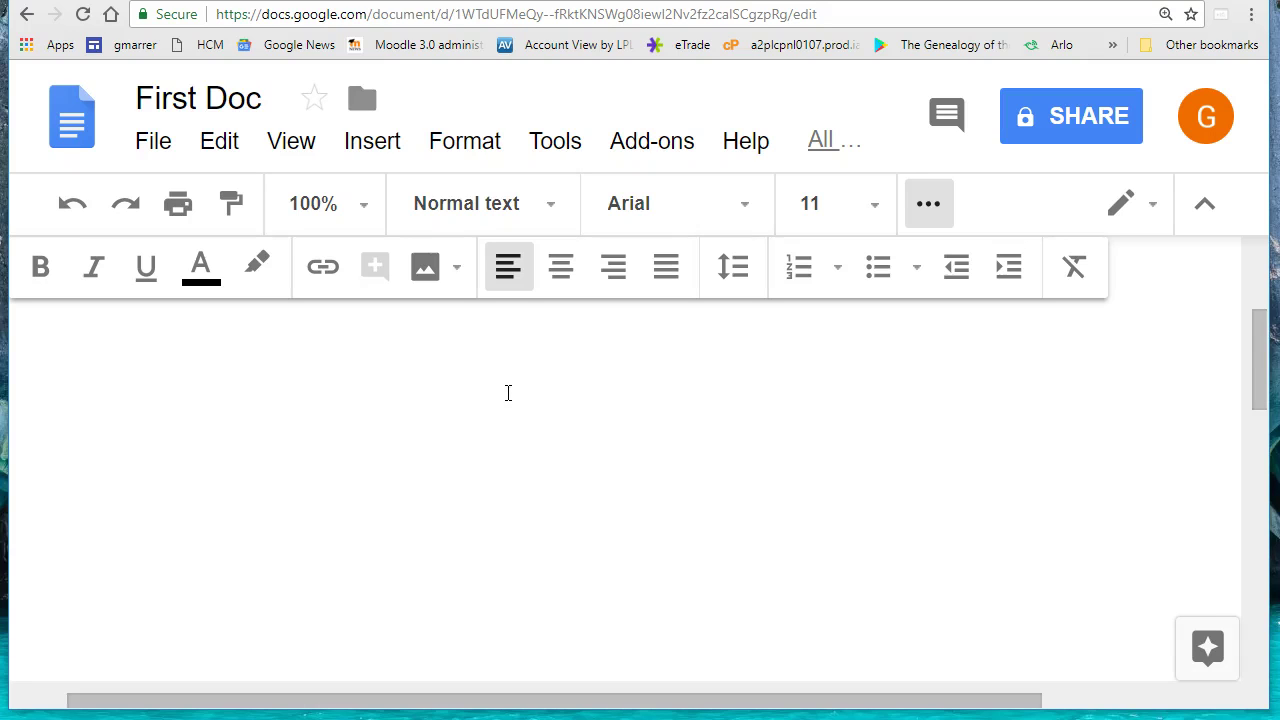
- Hide the title and menu header while viewing the sample text, and restore it
scroll(508, 393, down, 3)
scroll(504, 406, up, 3)
click(1202, 205)
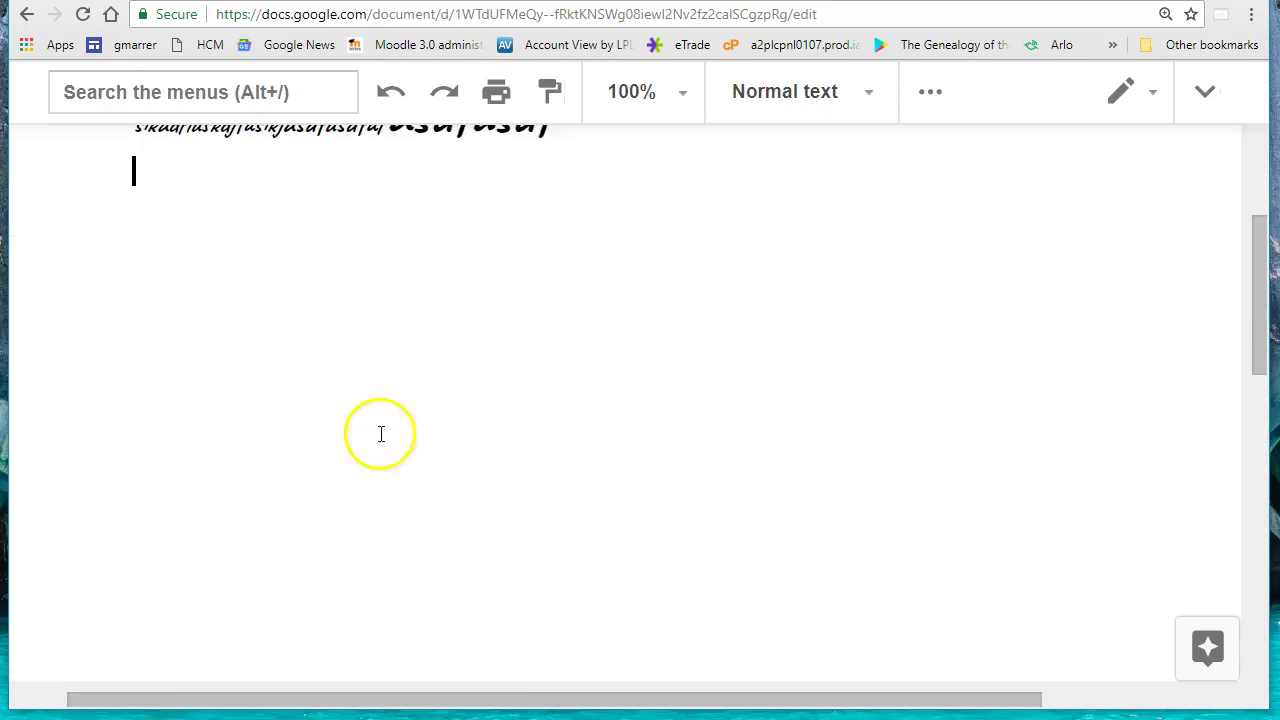
scroll(381, 433, up, 3)
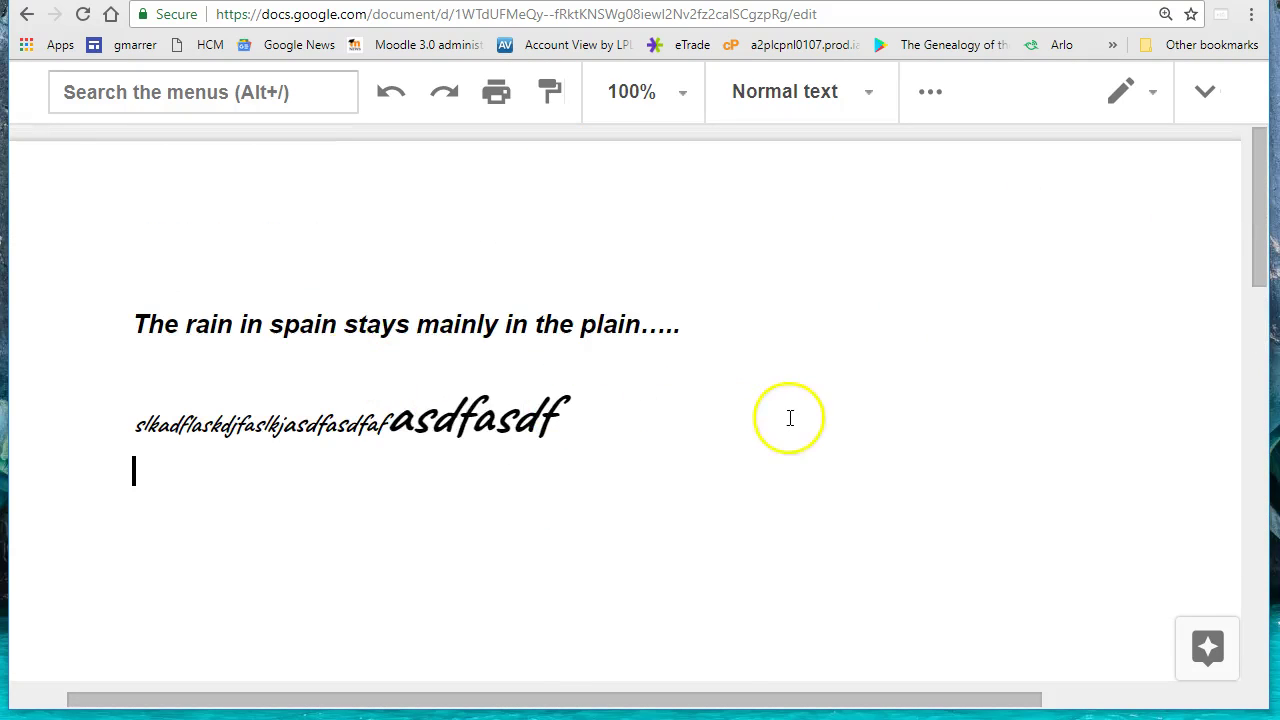
click(1206, 92)
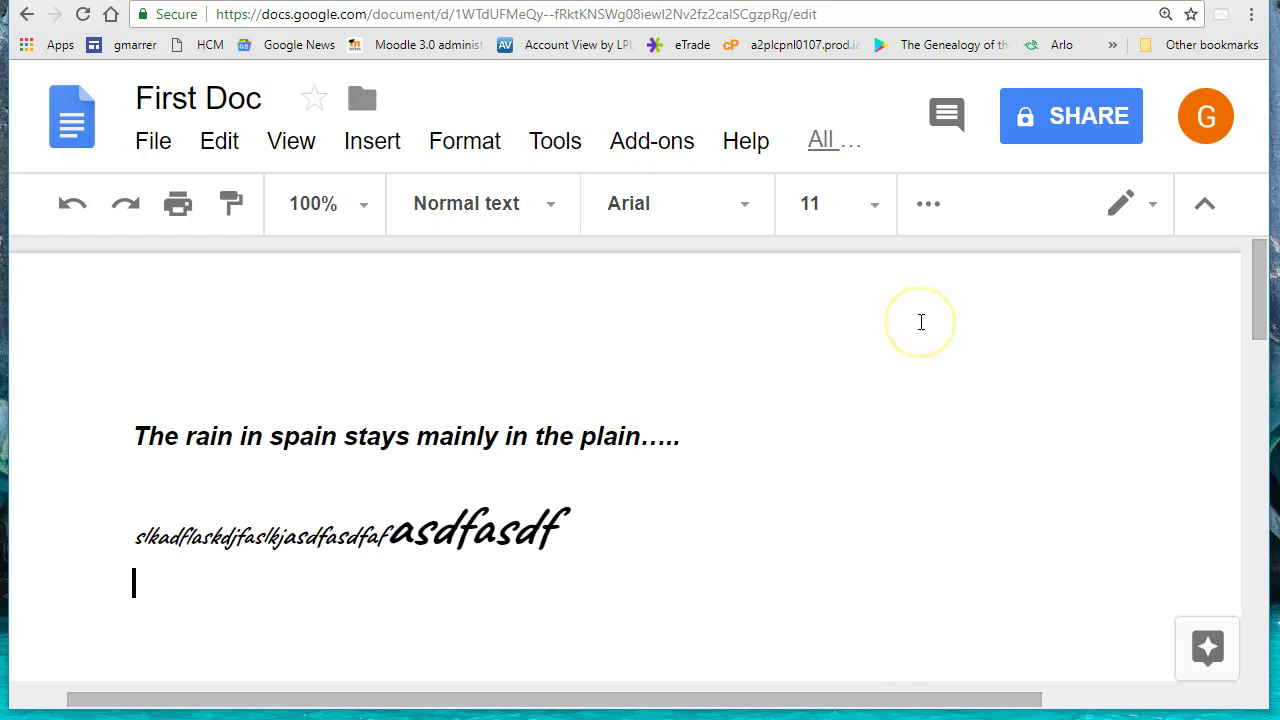
- Add the comment "This is part one.." to the word "spain" in the first sentence and view it beside the page
click(960, 119)
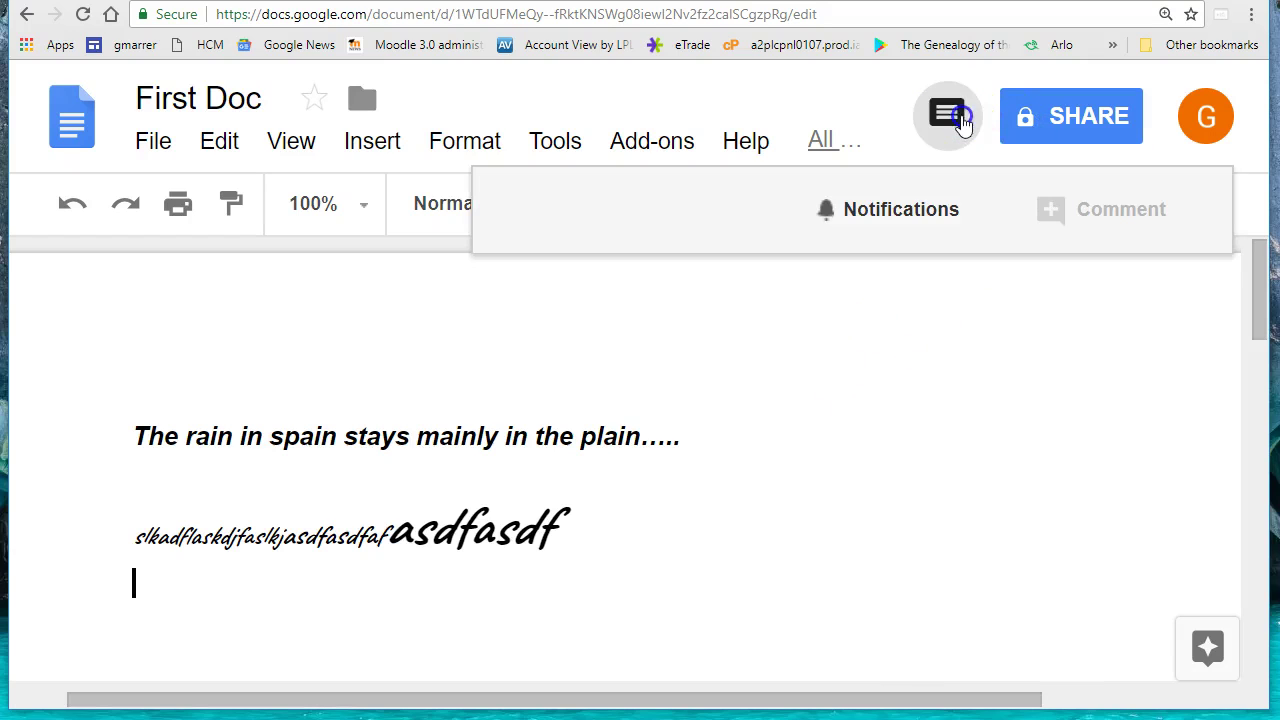
click(1046, 389)
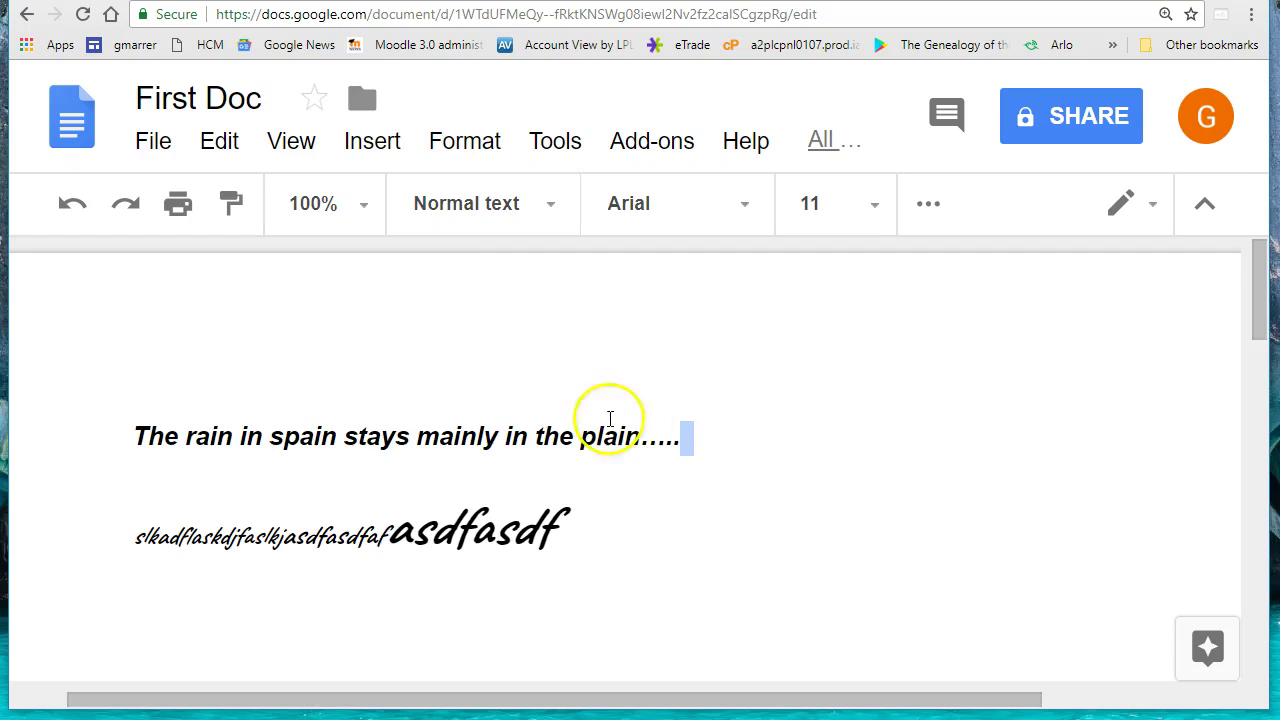
drag(270, 436, 355, 425)
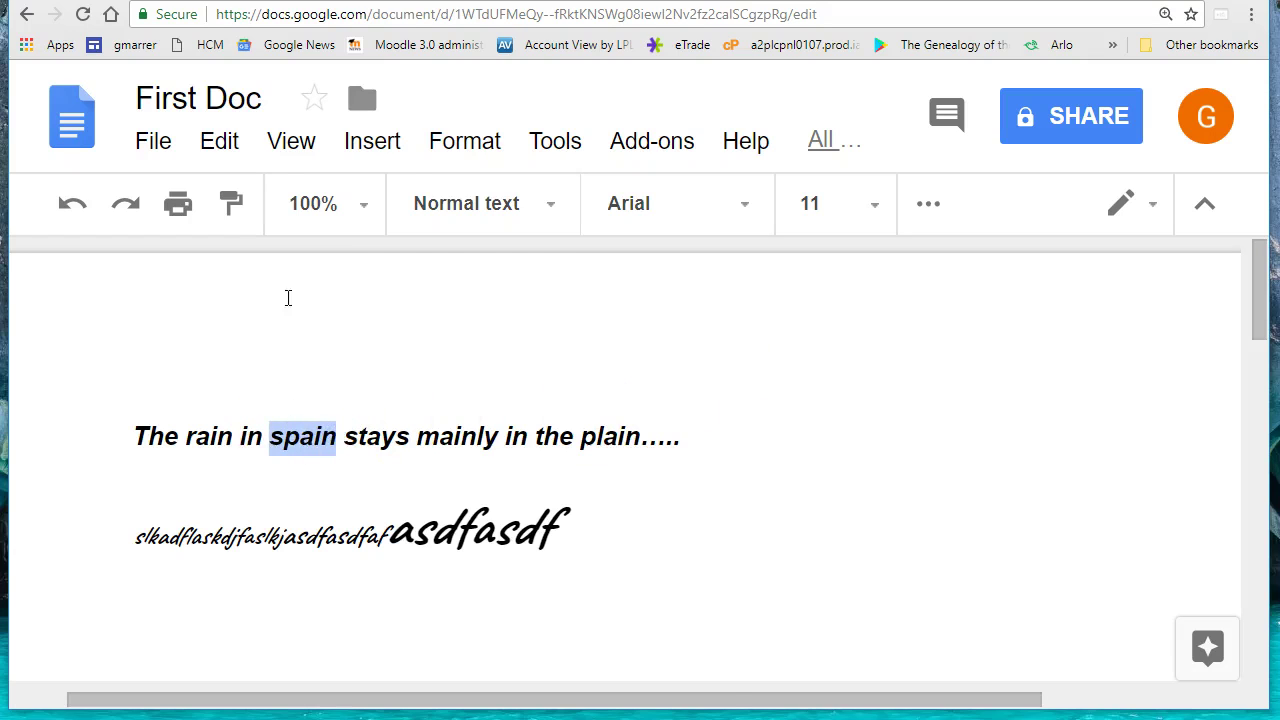
click(370, 150)
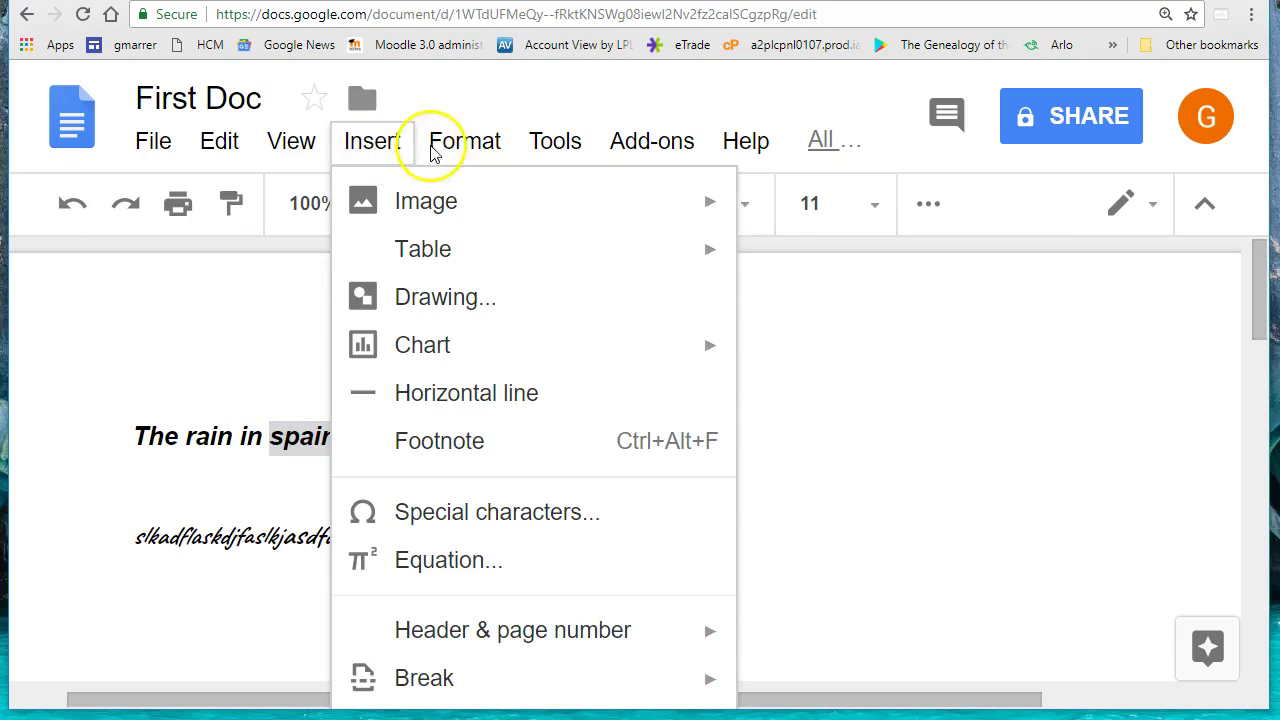
mouse_move(540, 147)
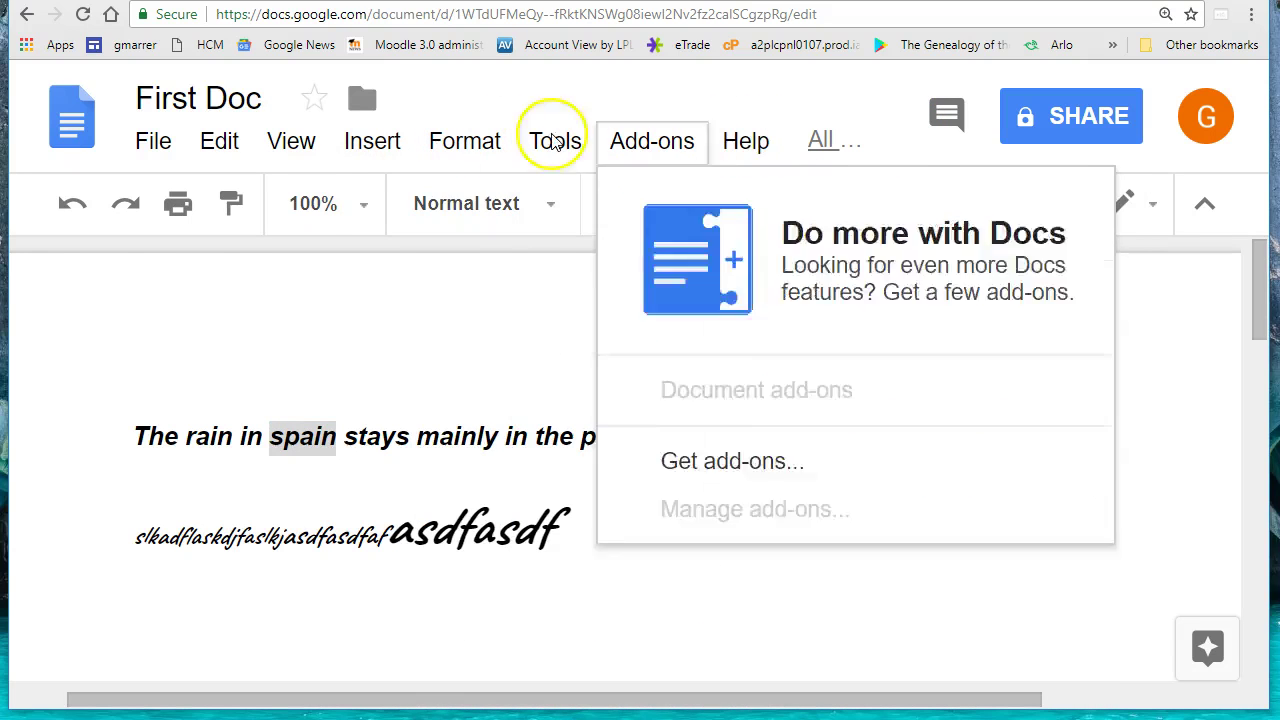
mouse_move(168, 143)
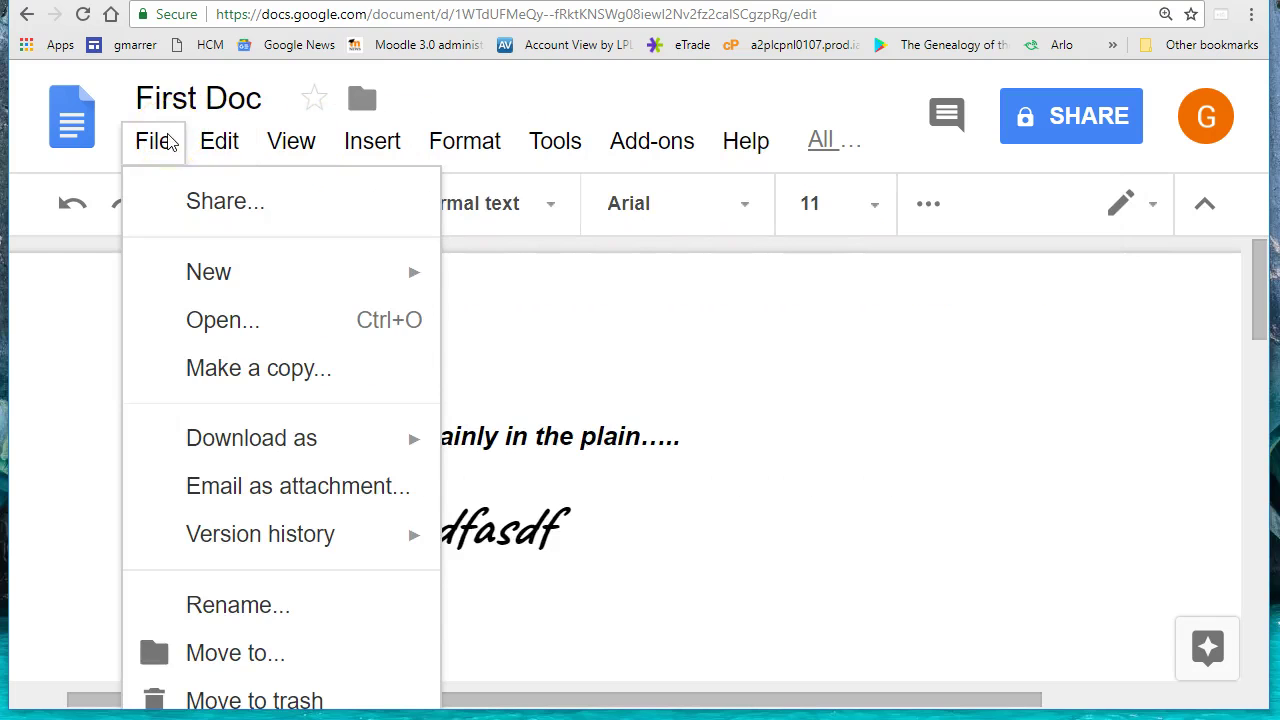
click(946, 115)
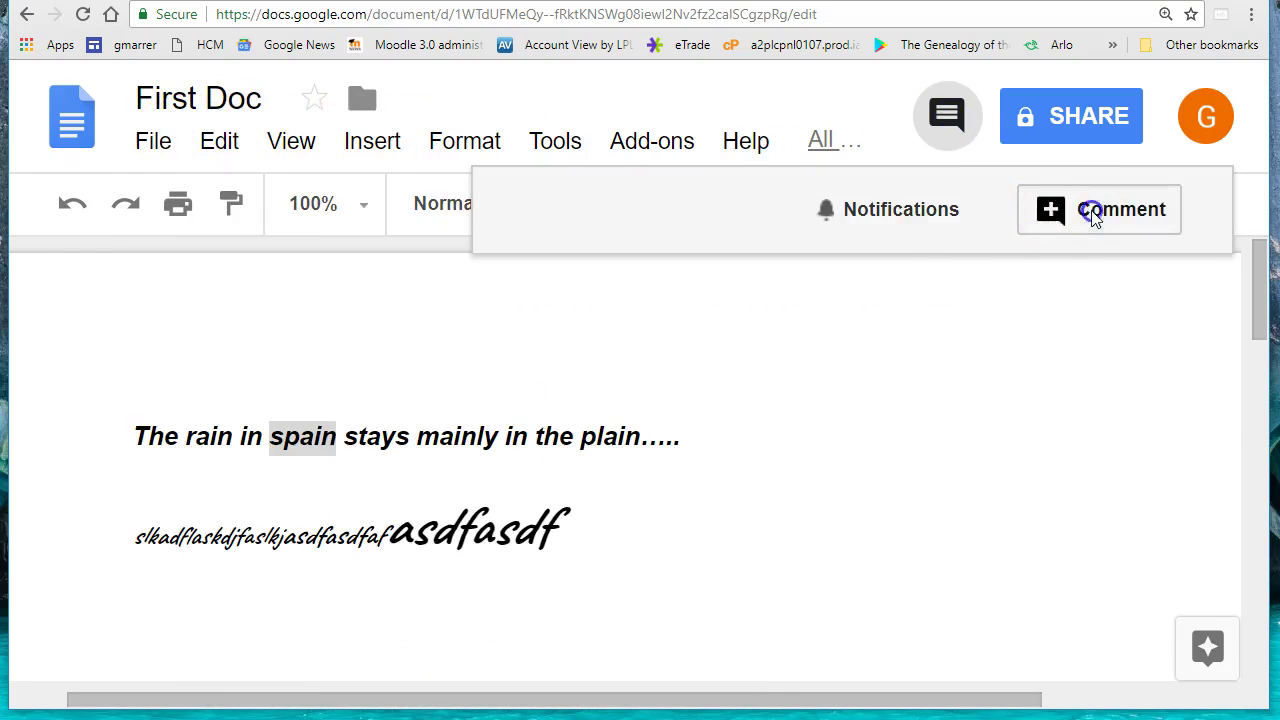
click(1093, 218)
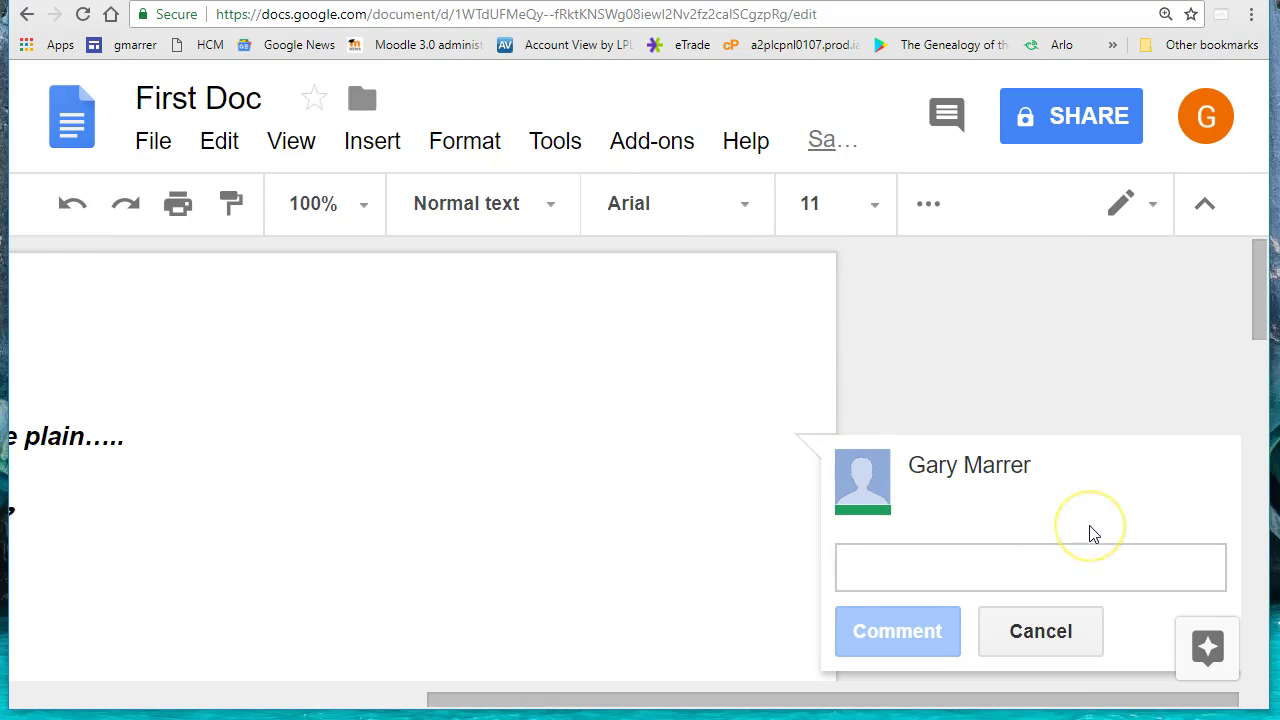
text(TH)
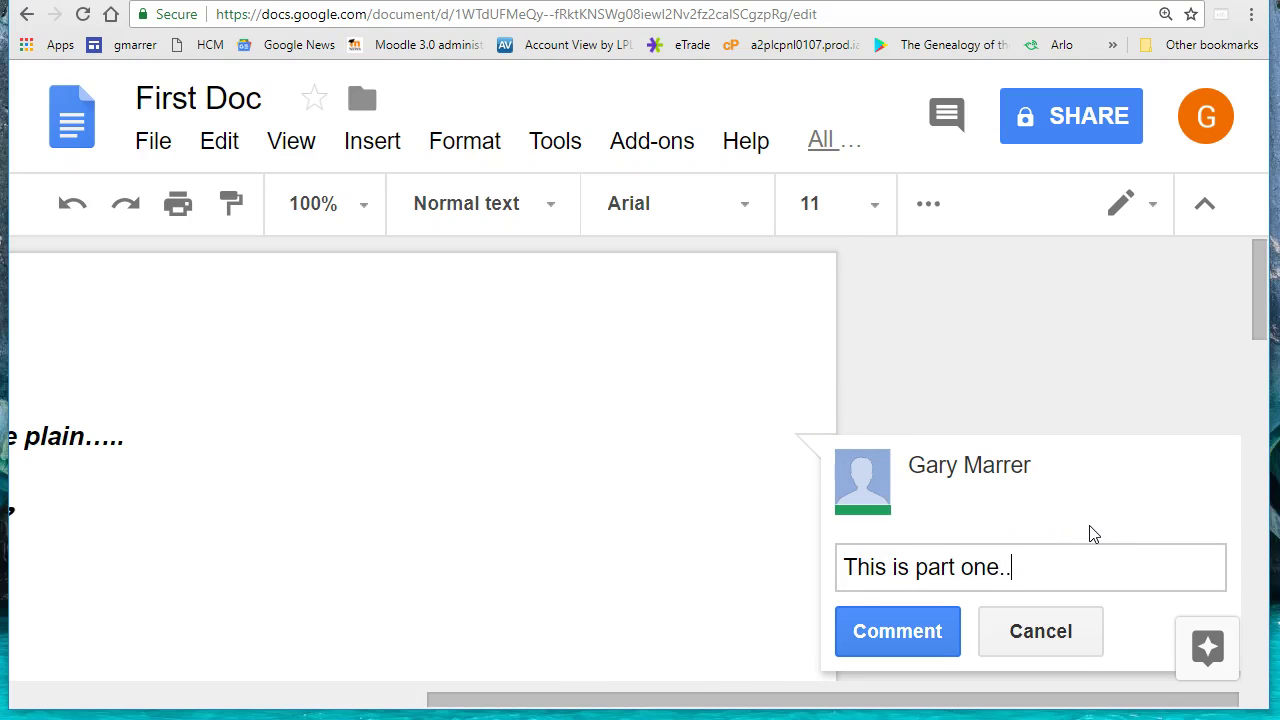
click(894, 629)
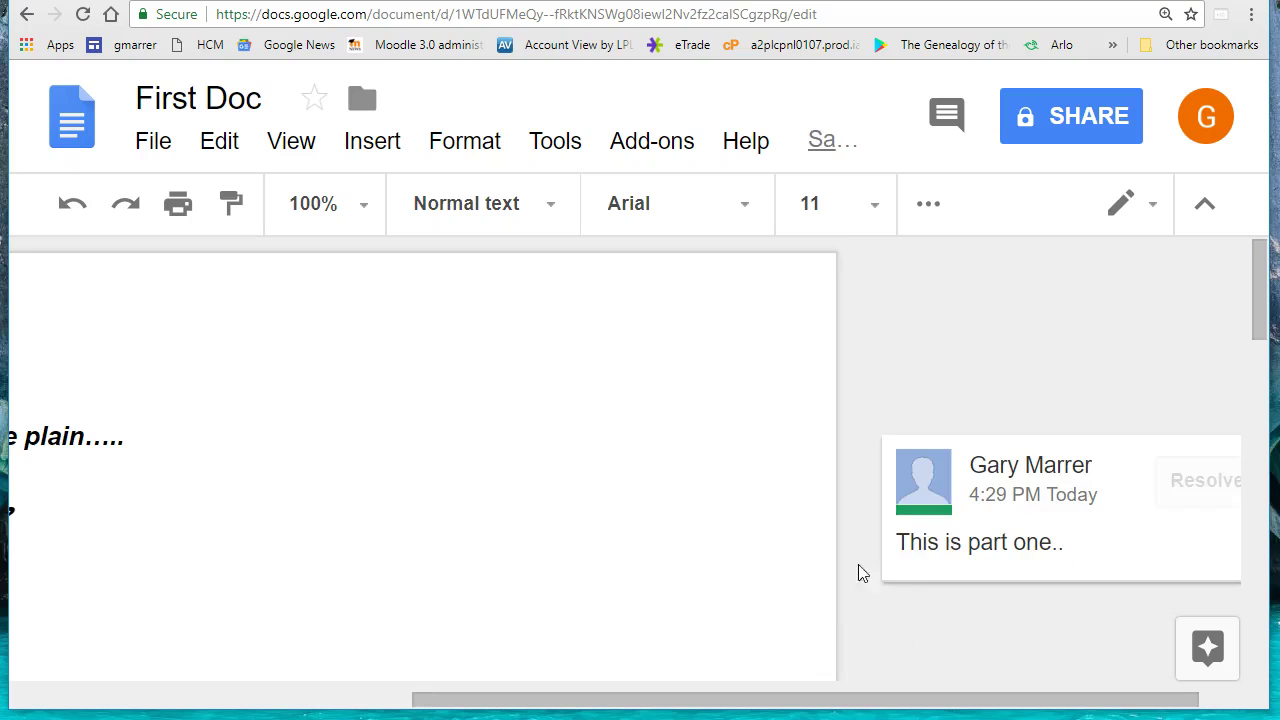
mouse_move(733, 700)
mouse_down()
mouse_move(497, 700)
mouse_move(710, 706)
mouse_up()
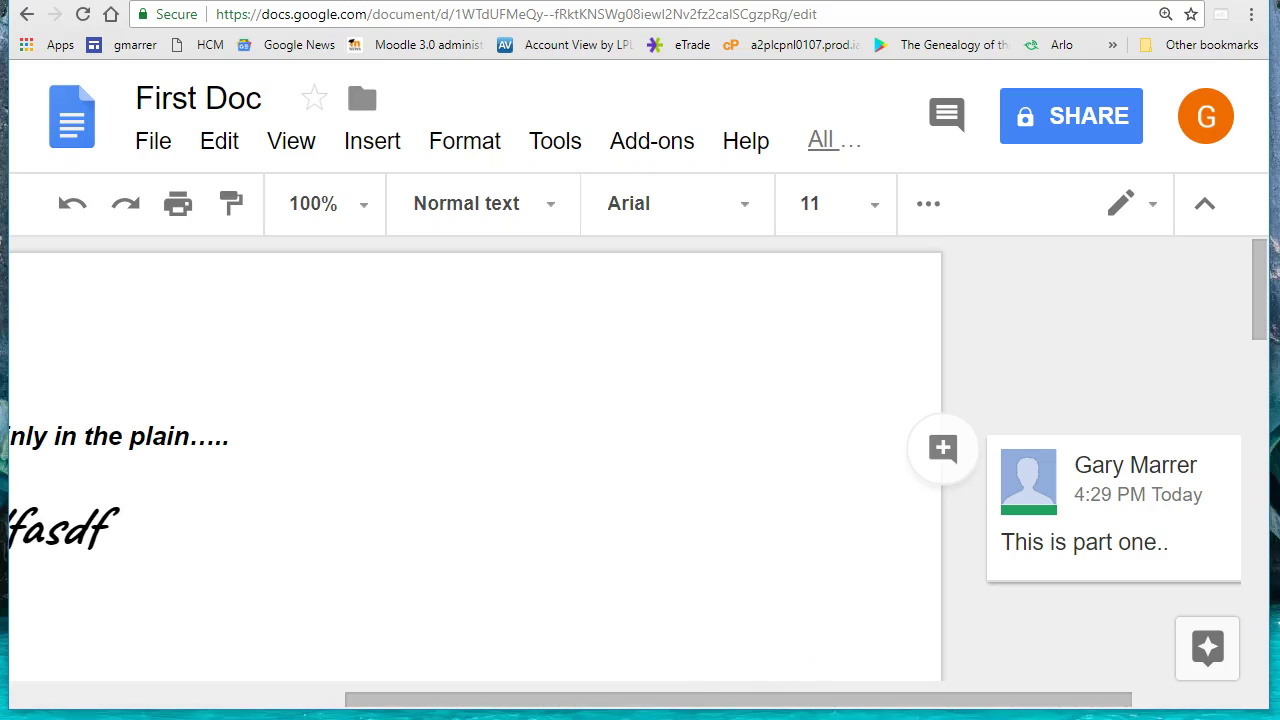
drag(898, 700, 534, 695)
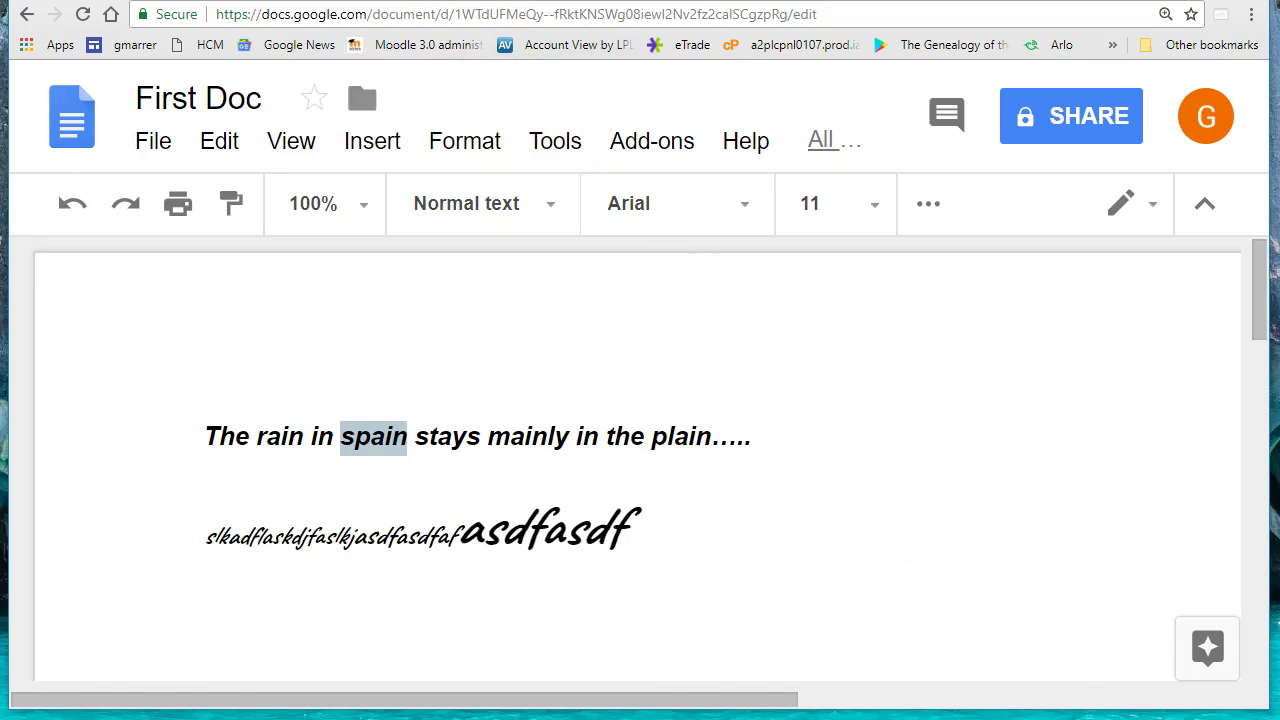
- Switch to the Gmail inbox and open Google Drive from there
click(600, 1)
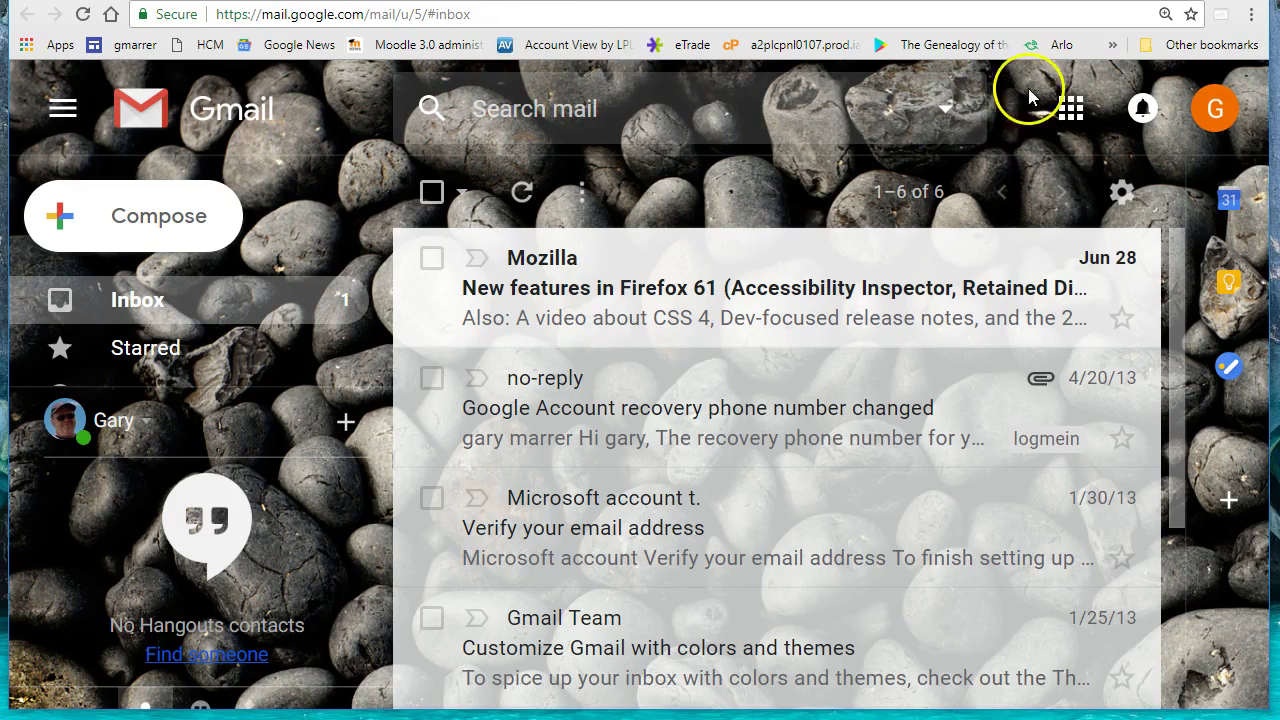
click(1068, 108)
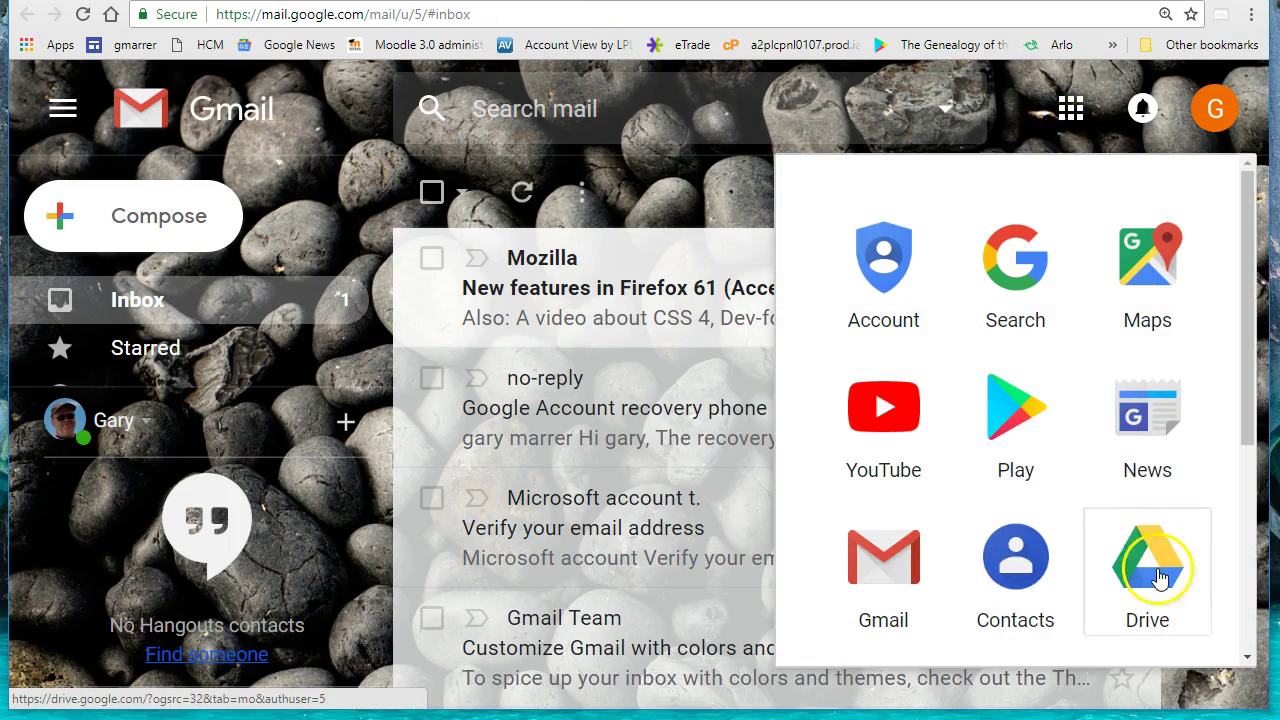
click(1150, 560)
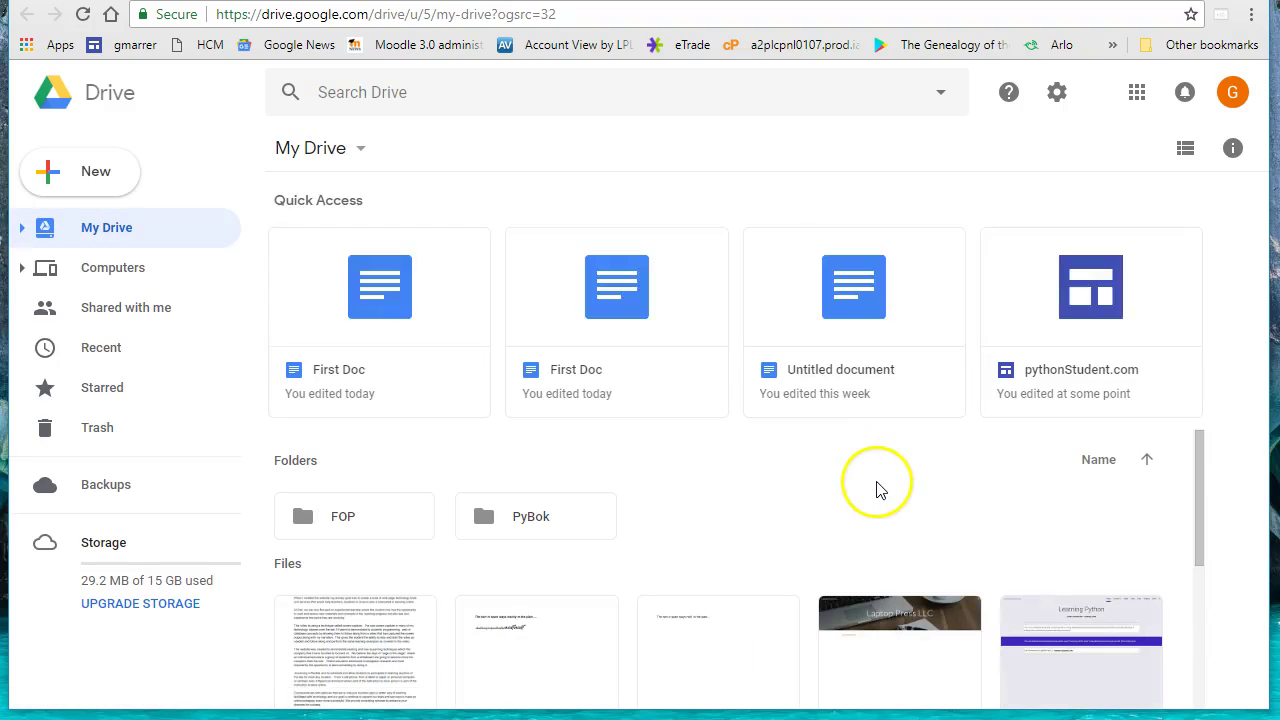
- Open the more recent "First Doc" document, the one with the script-font text, from Google Drive's Quick Access
double_click(418, 302)
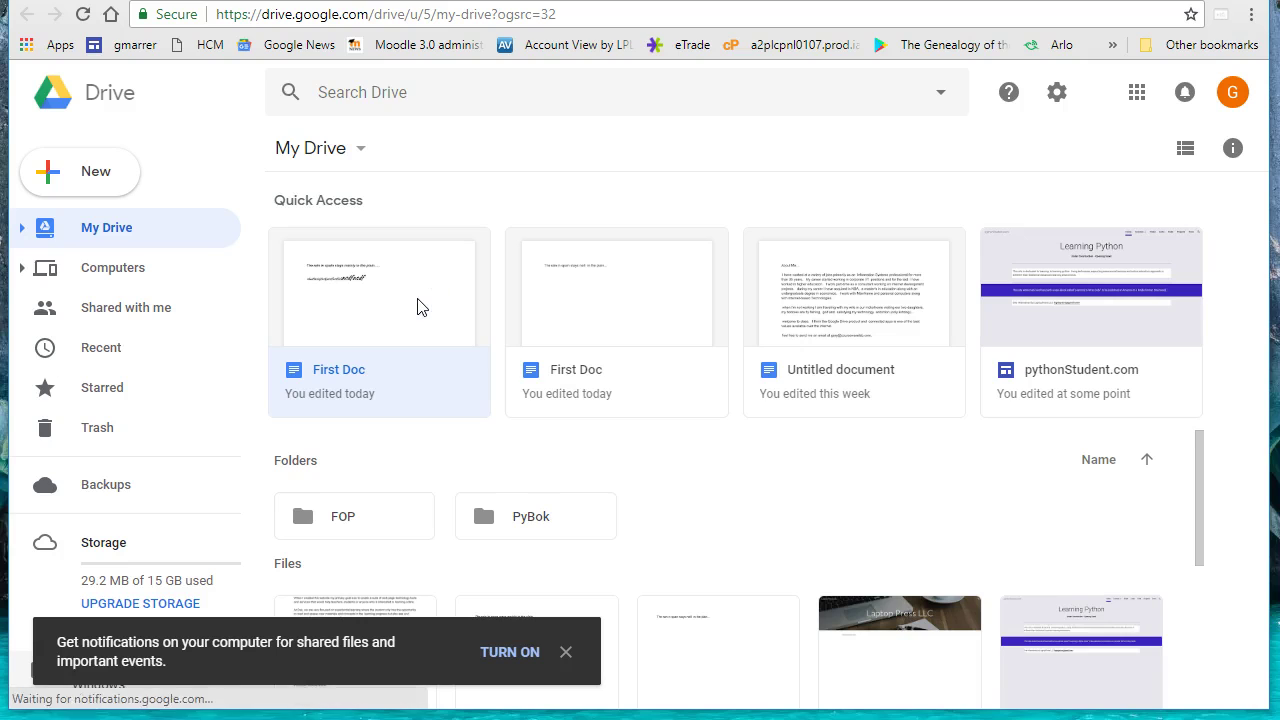
double_click(393, 350)
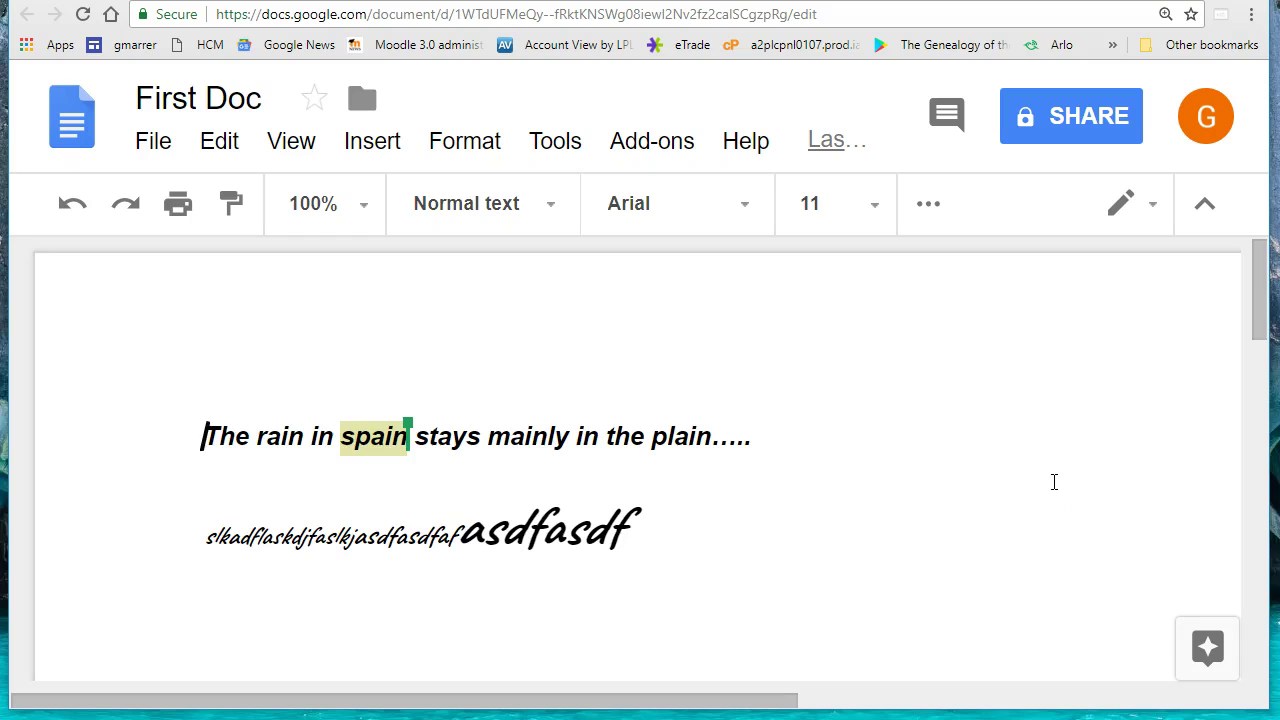
- Preview the document for printing with the destination changed to Save as PDF, and close the preview without saving
click(178, 205)
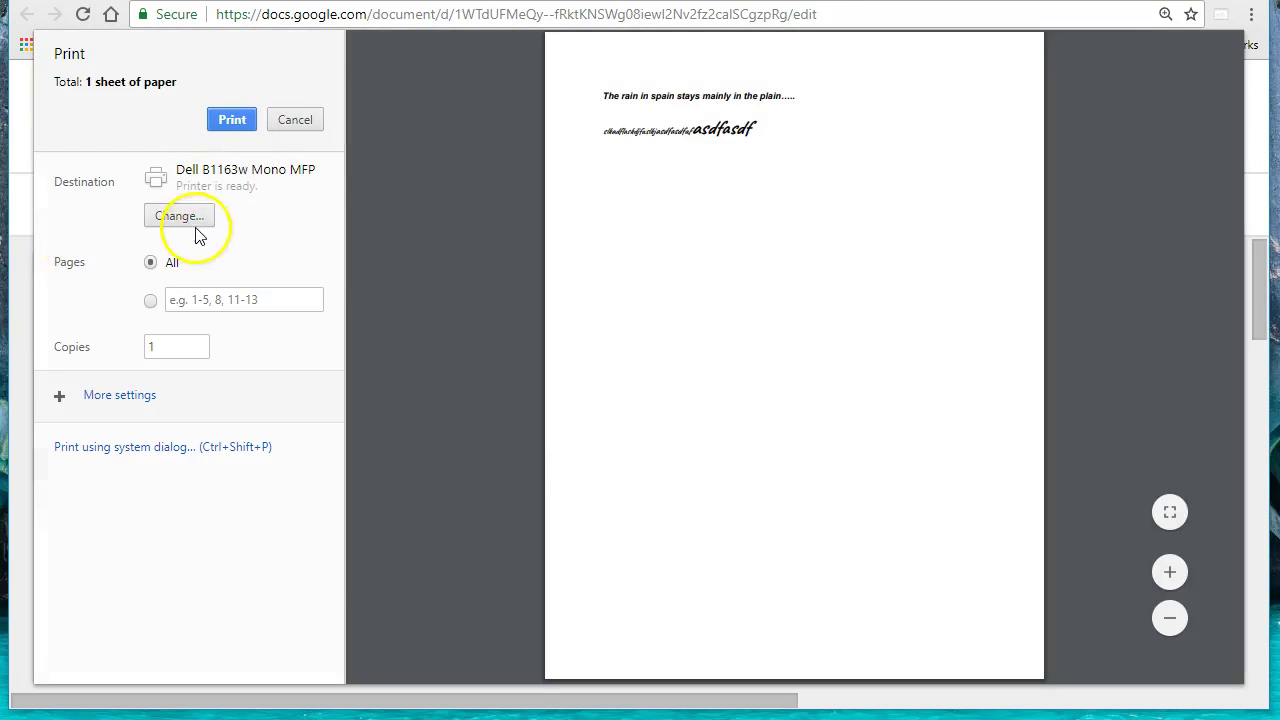
click(180, 216)
click(411, 268)
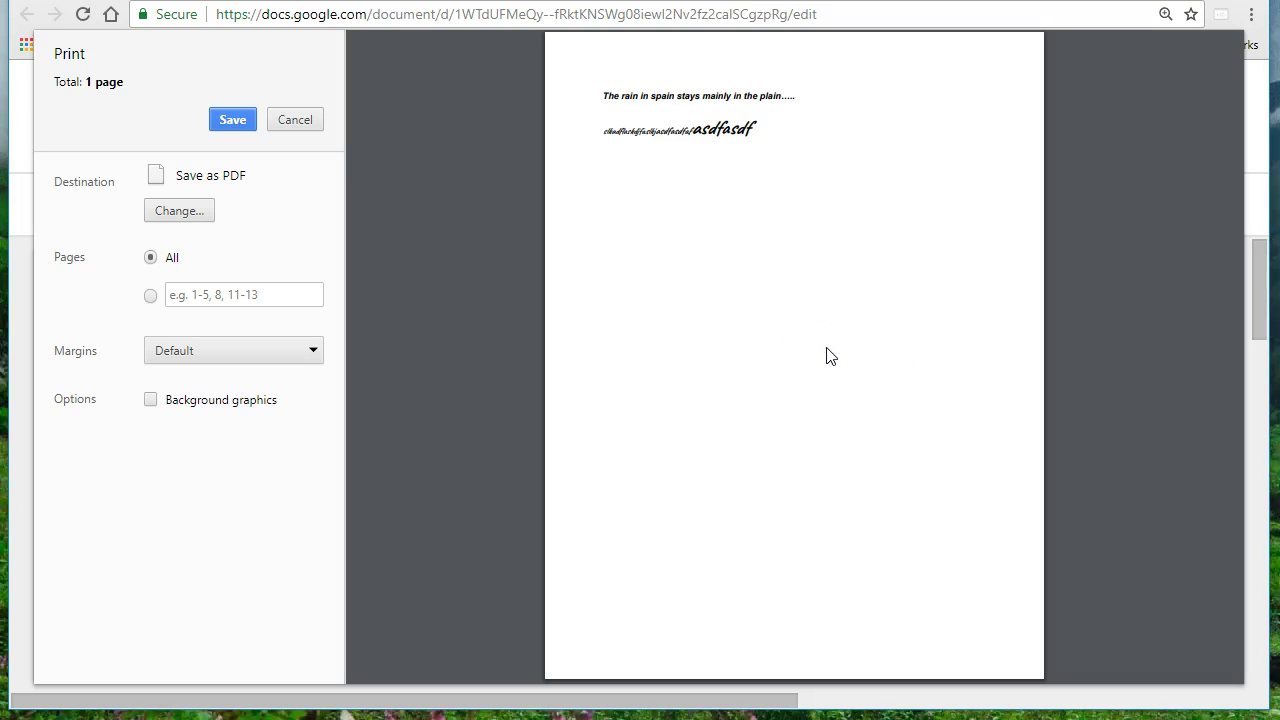
click(301, 121)
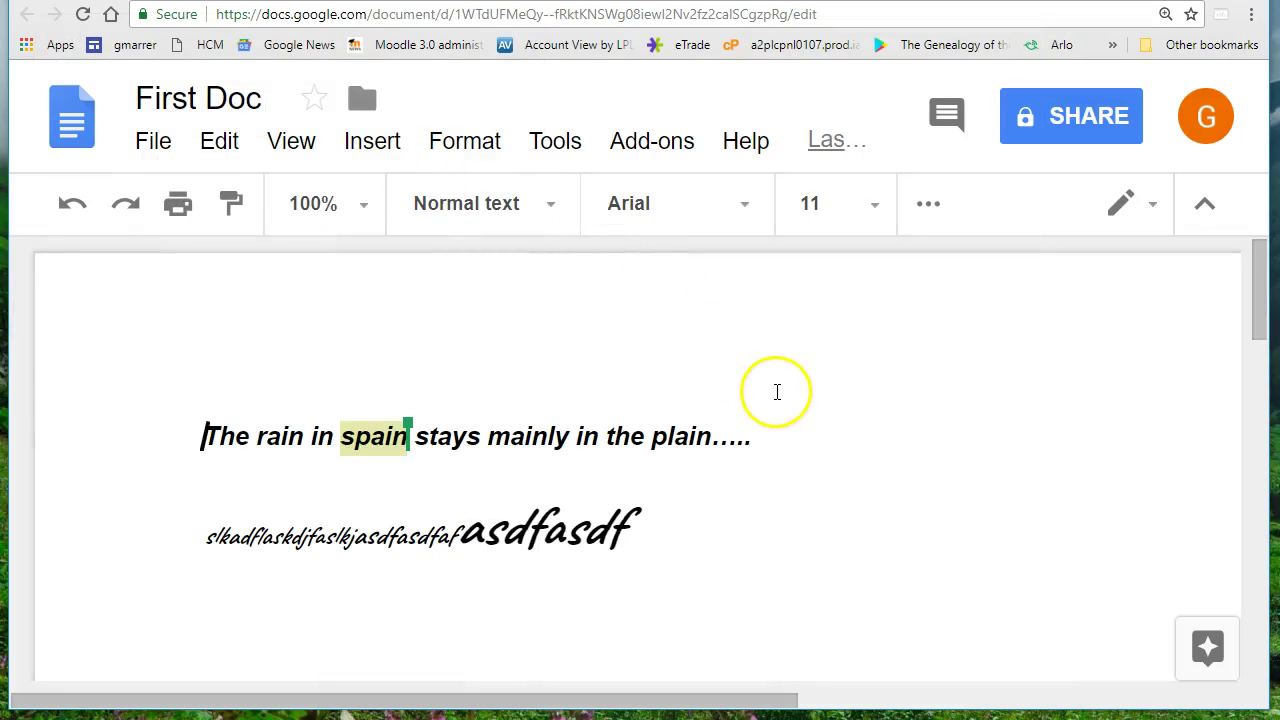
scroll(775, 398, down, 2)
scroll(779, 401, up, 3)
click(780, 420)
click(815, 501)
click(814, 484)
click(819, 461)
click(746, 508)
click(529, 640)
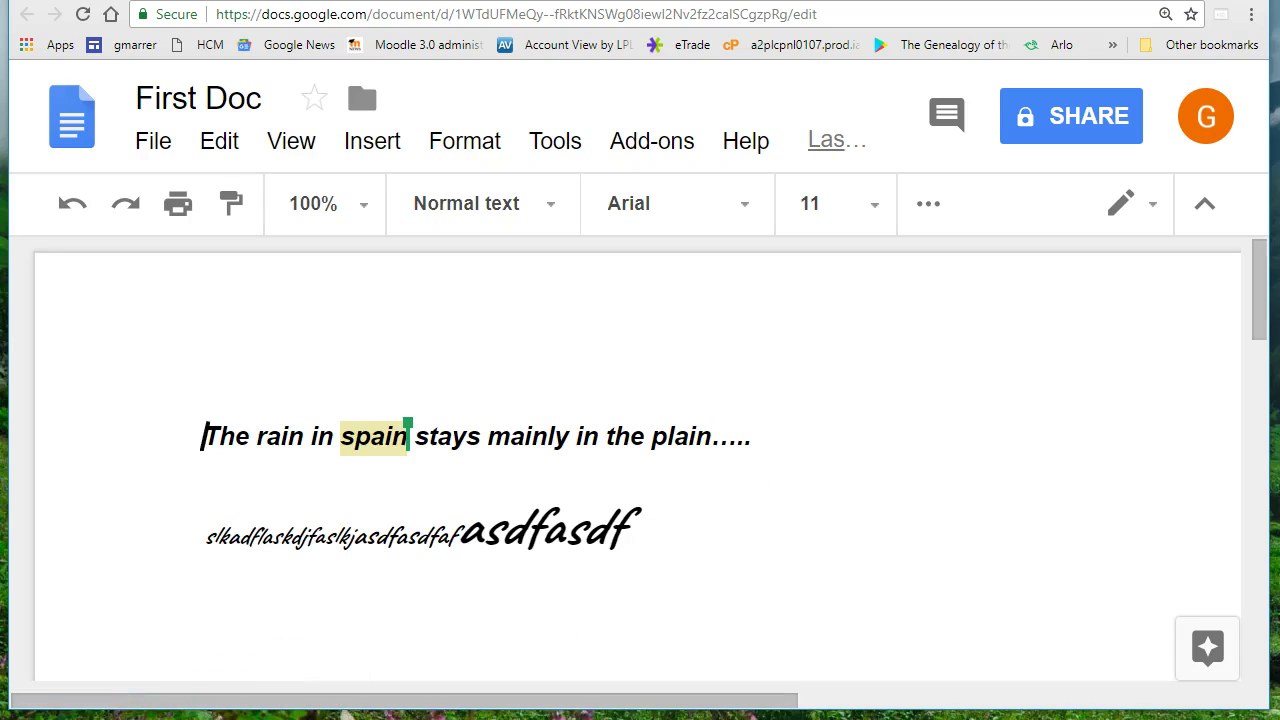